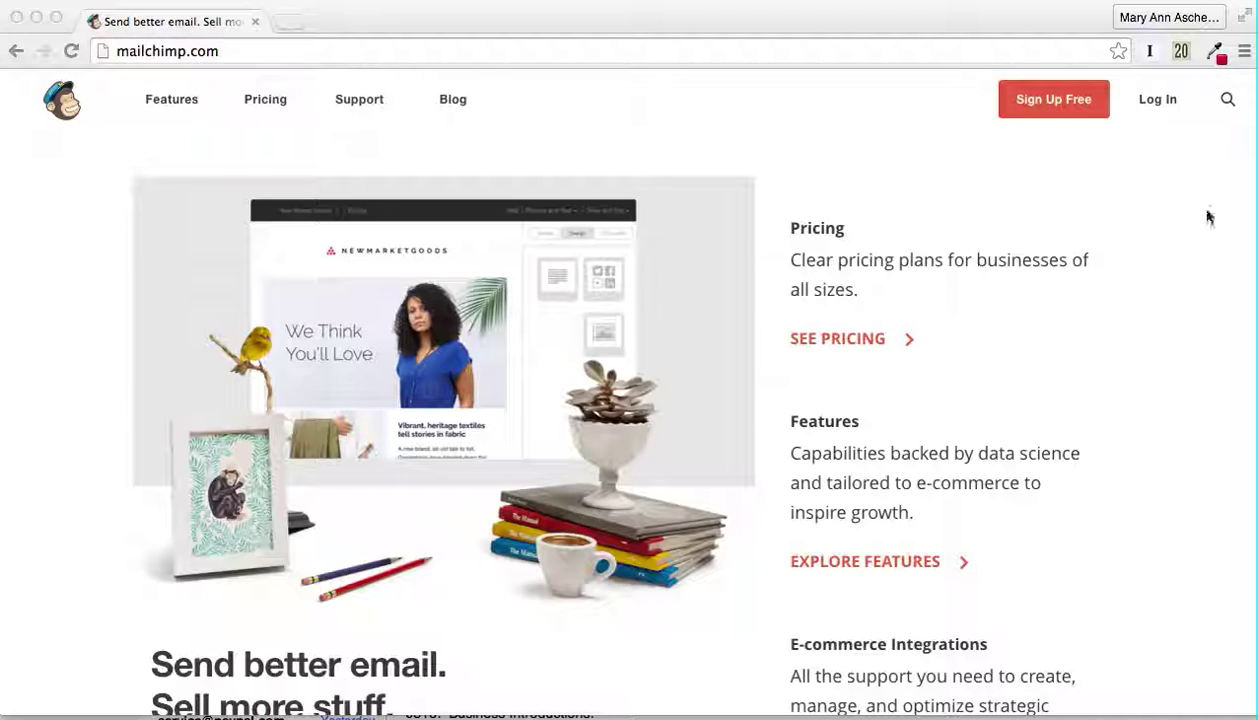
Step: Sign in to MailChimp with the saved organization username and the account password
click(1150, 104)
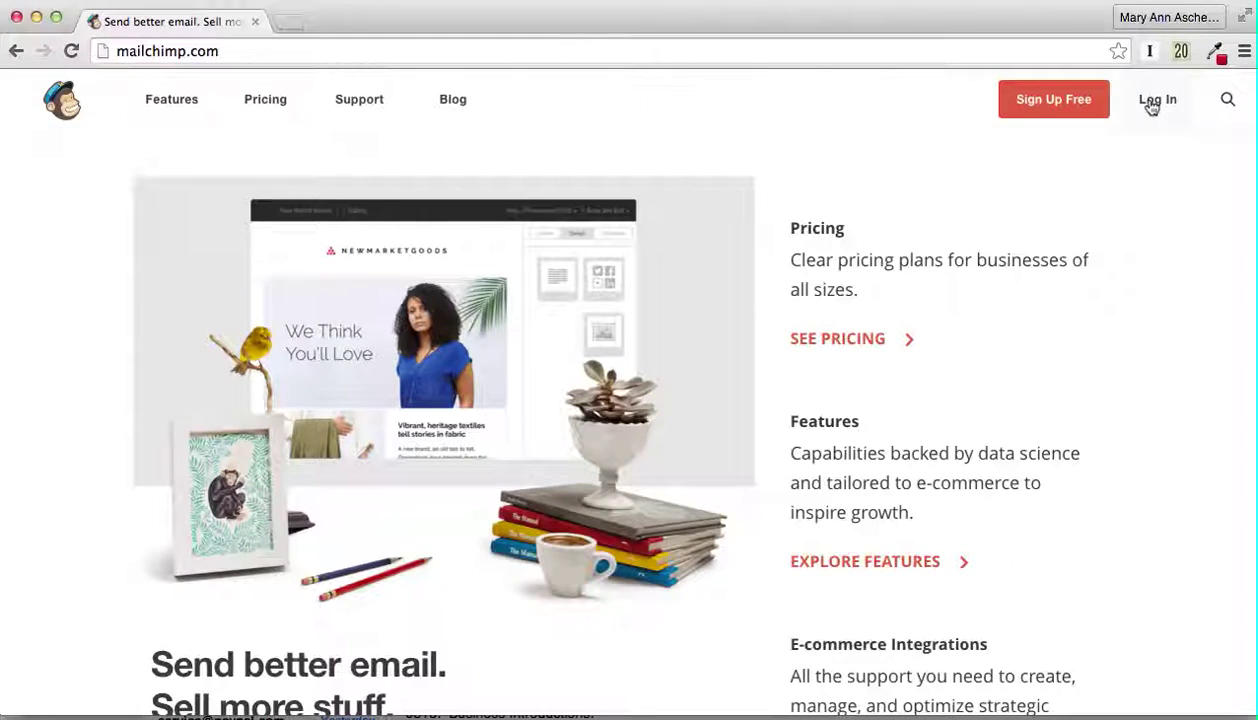
click(1152, 105)
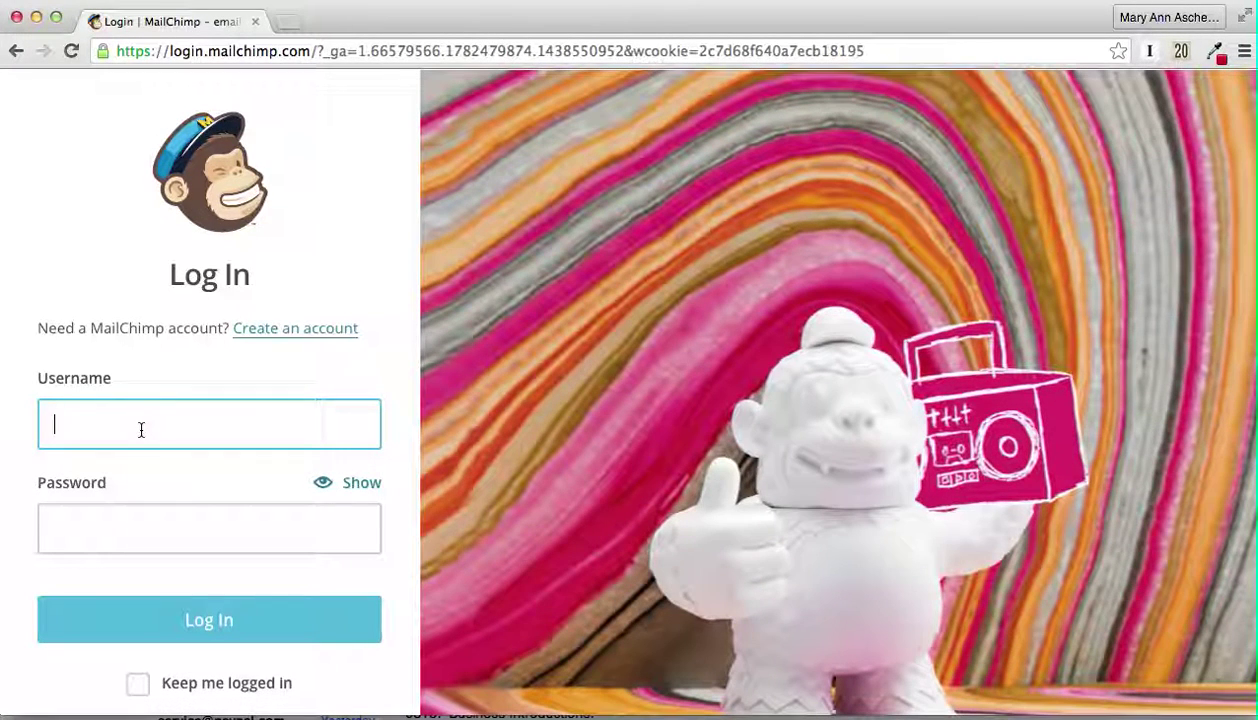
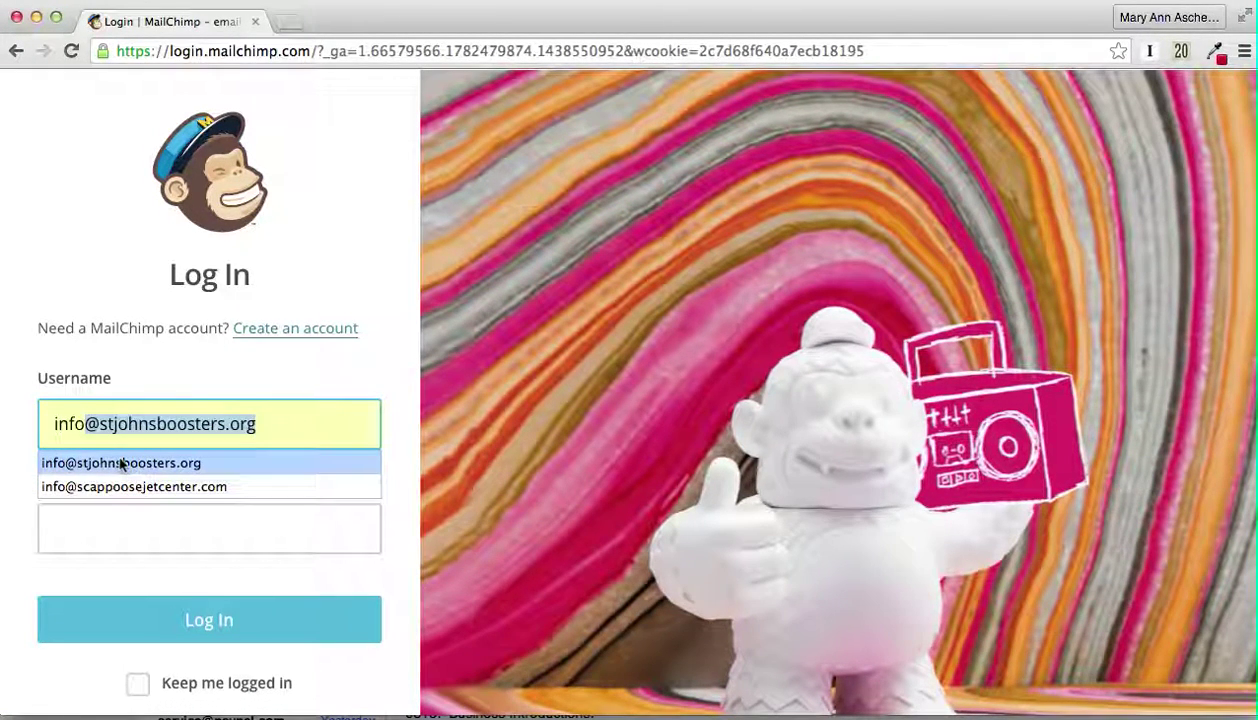
click(118, 463)
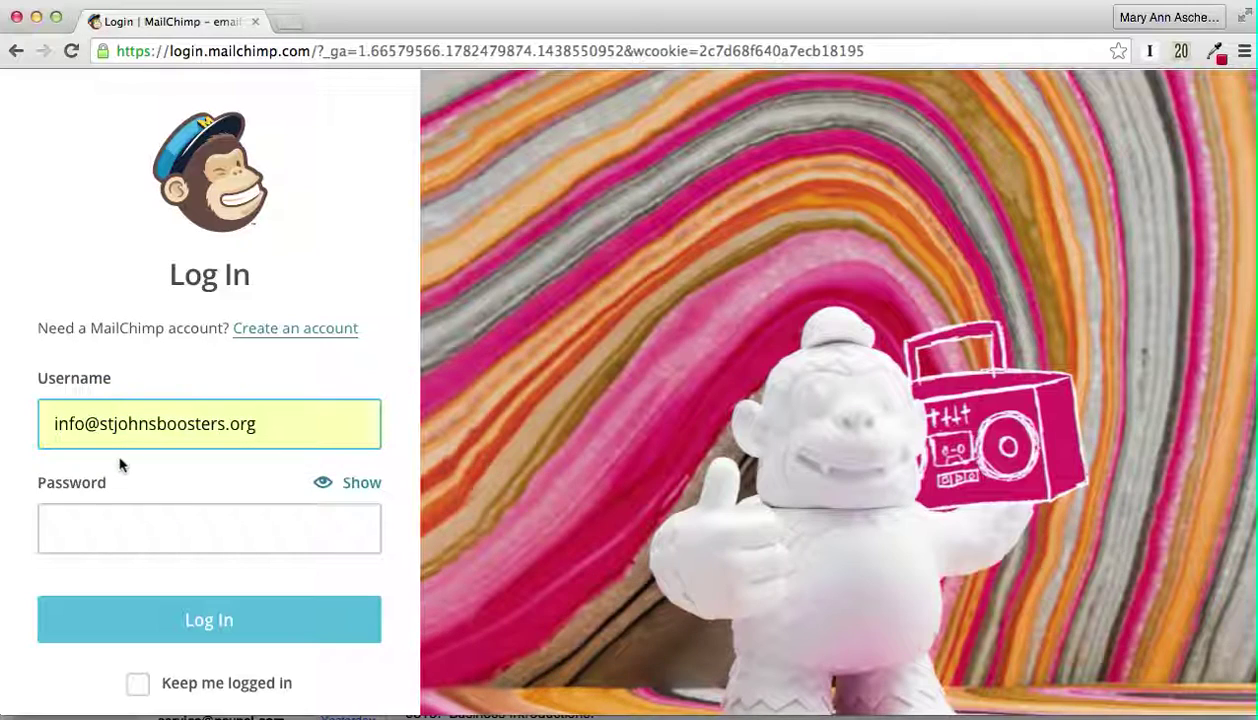
click(108, 531)
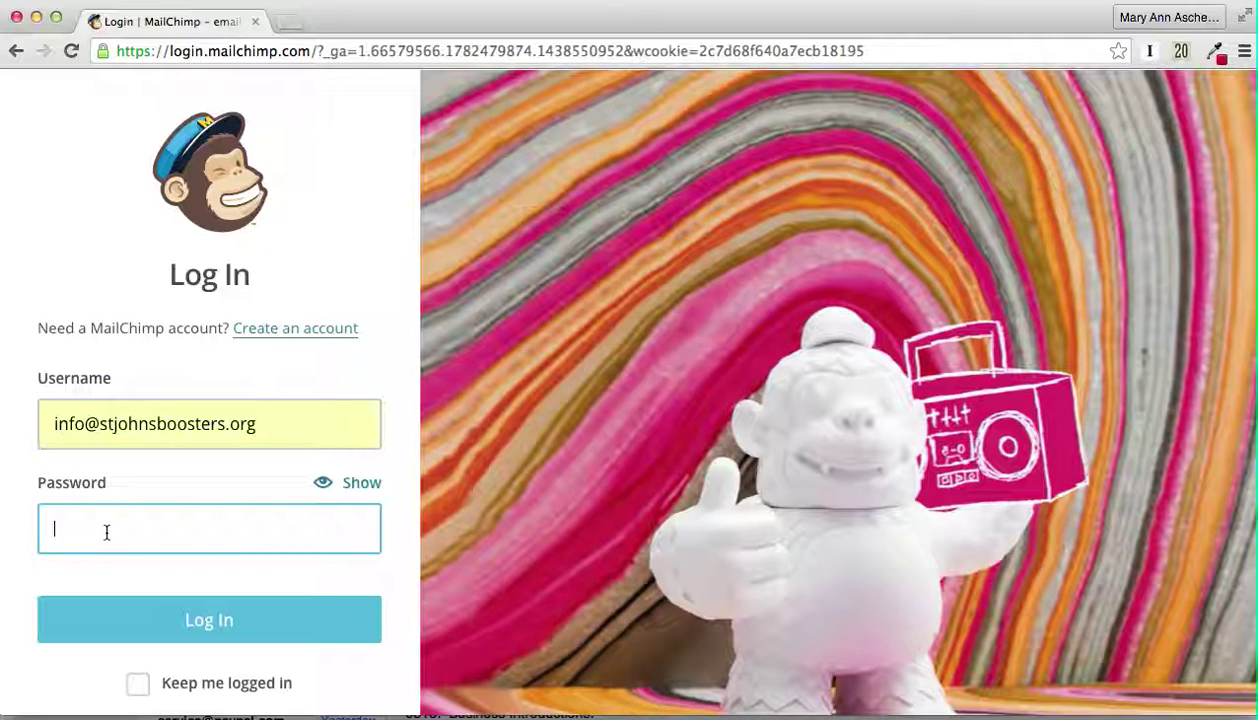
text(••)
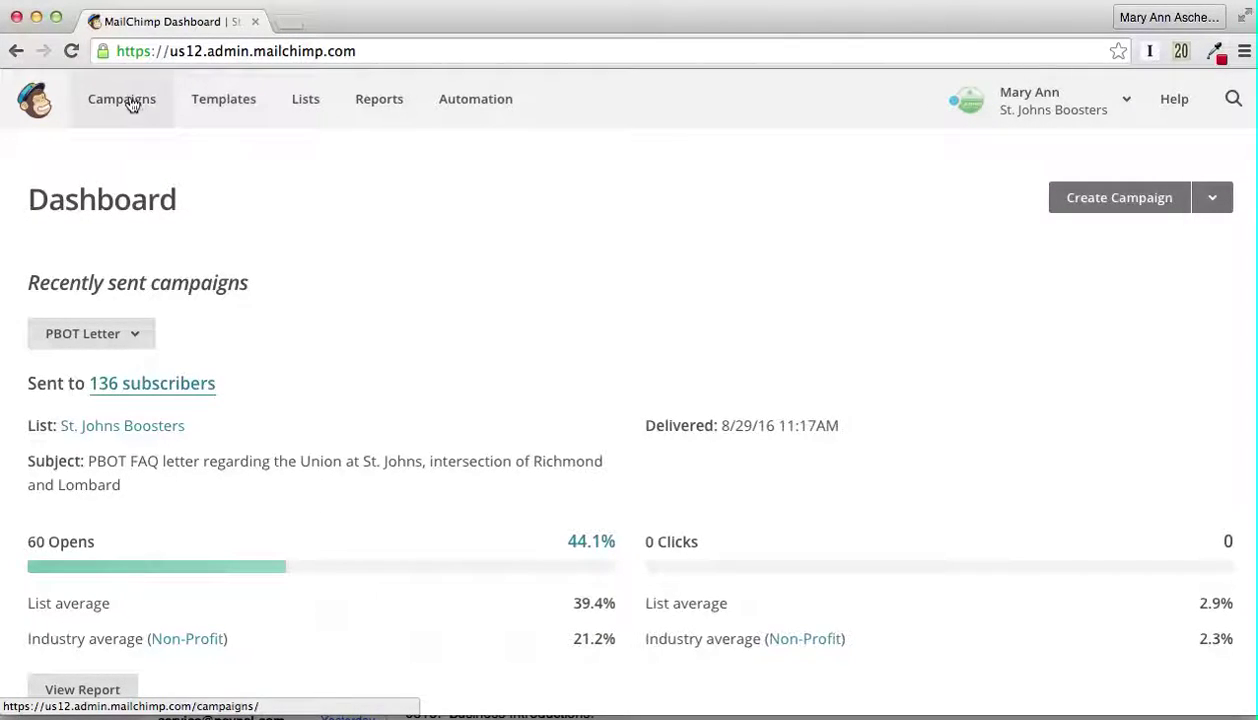
Step: Browse the Campaigns list of past sends such as PBOT Letter, August 2016 and Meeting Minutes
click(130, 105)
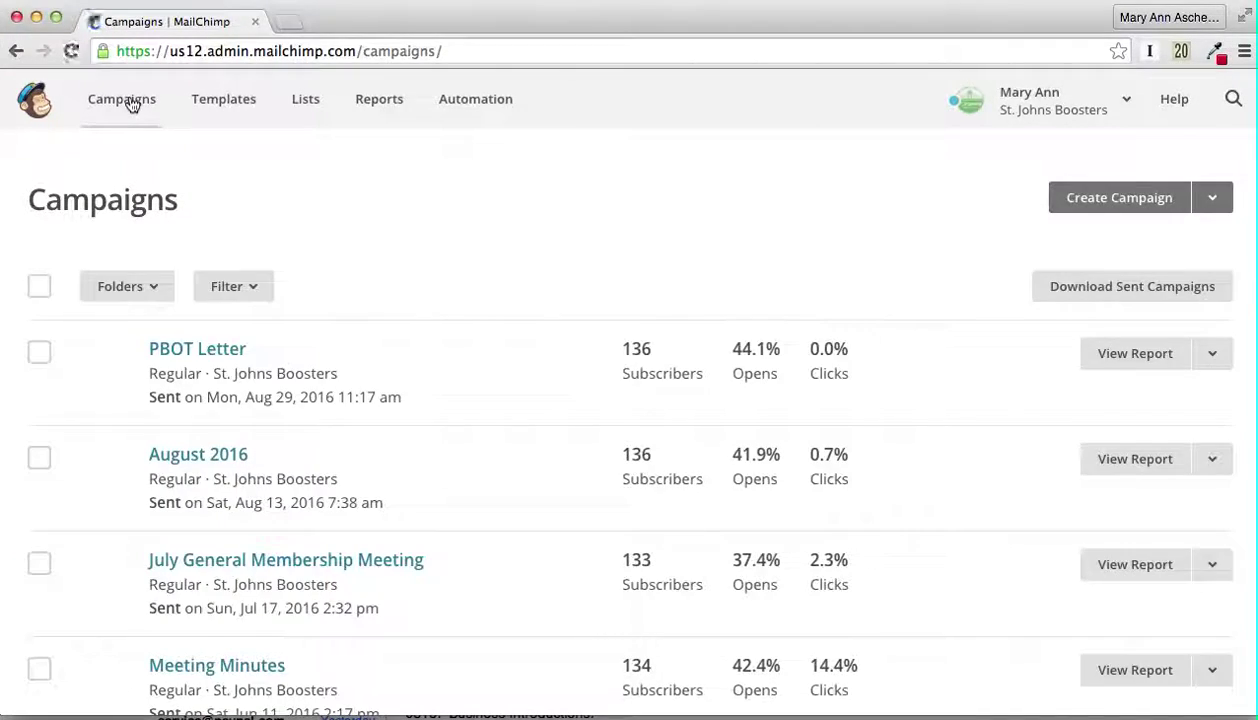
scroll(435, 374, down, 5)
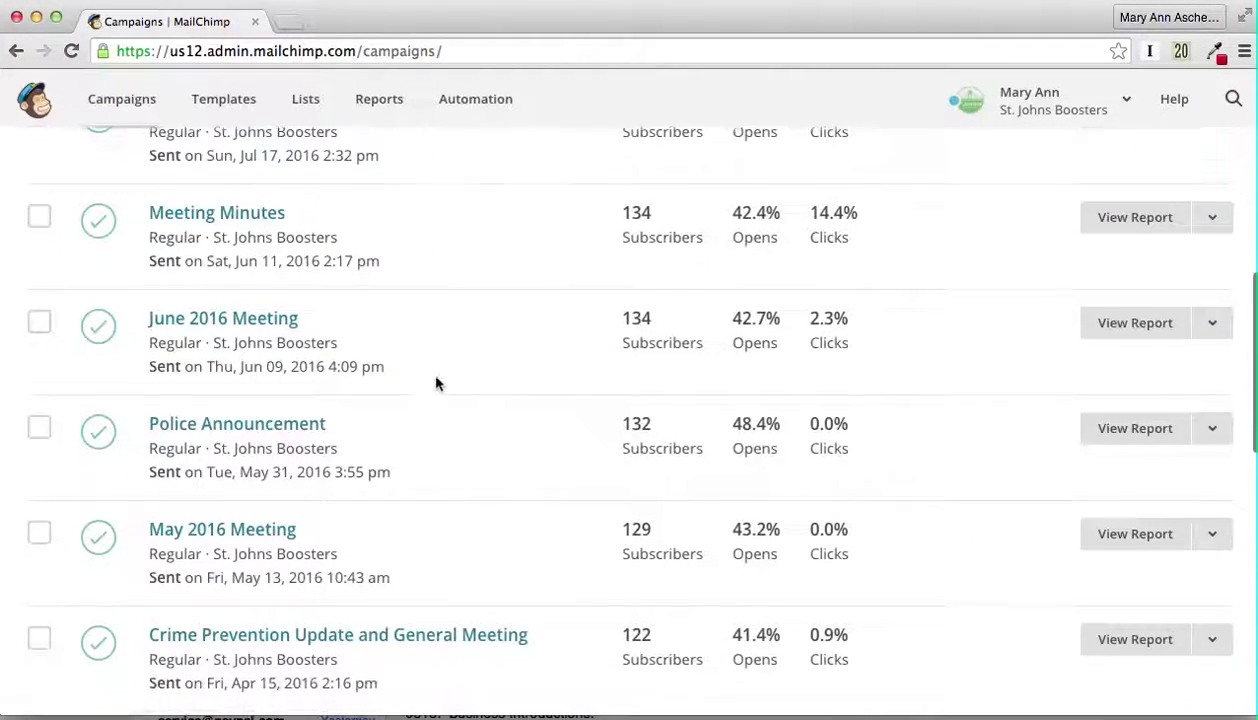
scroll(437, 384, up, 4)
scroll(436, 383, up, 1)
scroll(437, 384, down, 7)
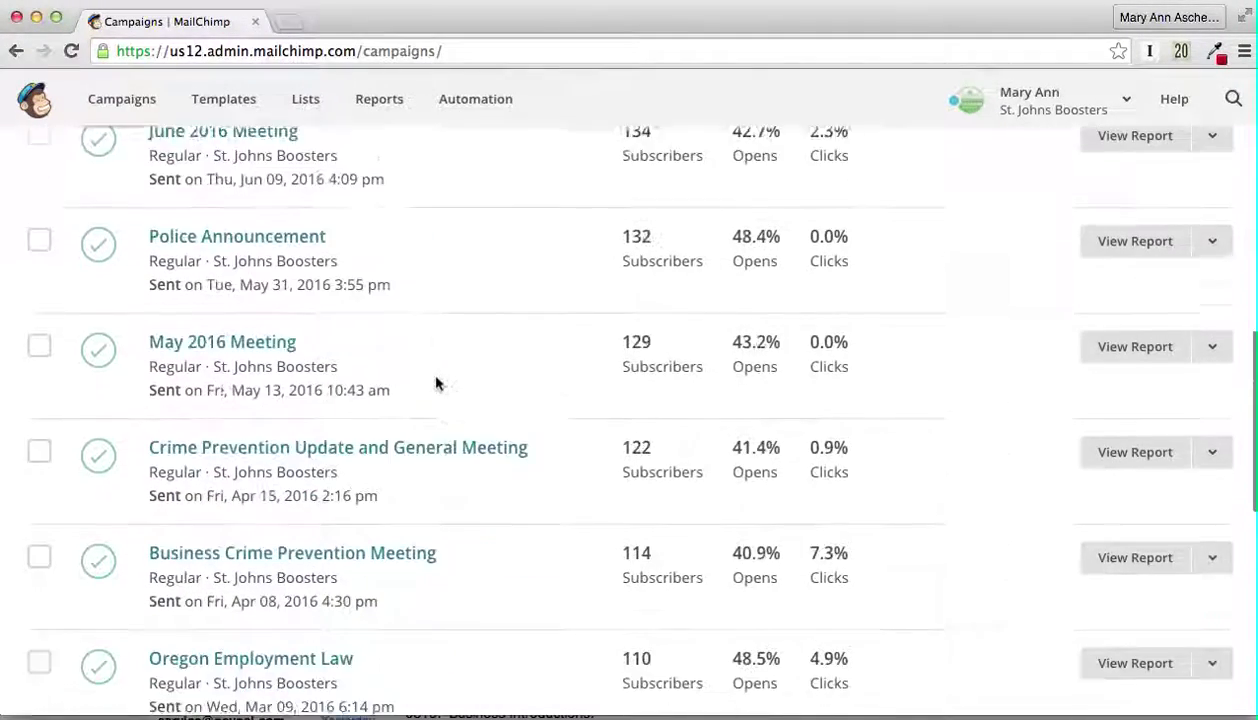
scroll(436, 383, up, 7)
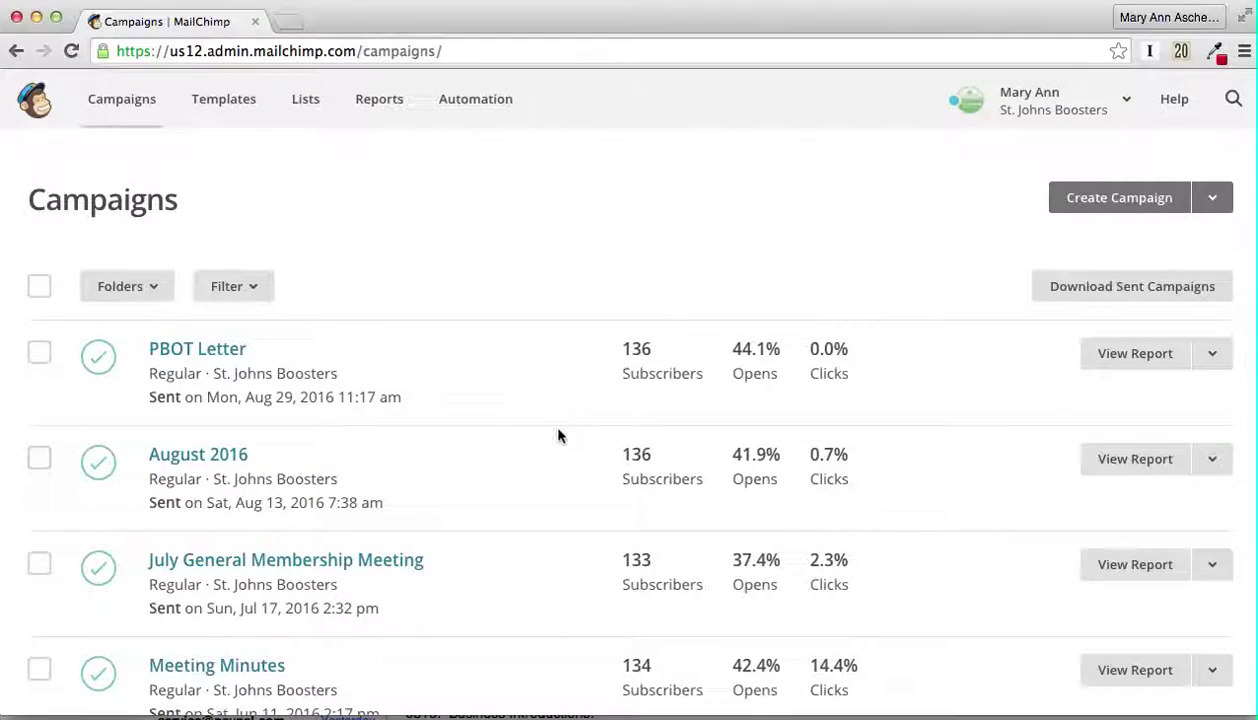
scroll(559, 435, down, 1)
scroll(559, 435, up, 1)
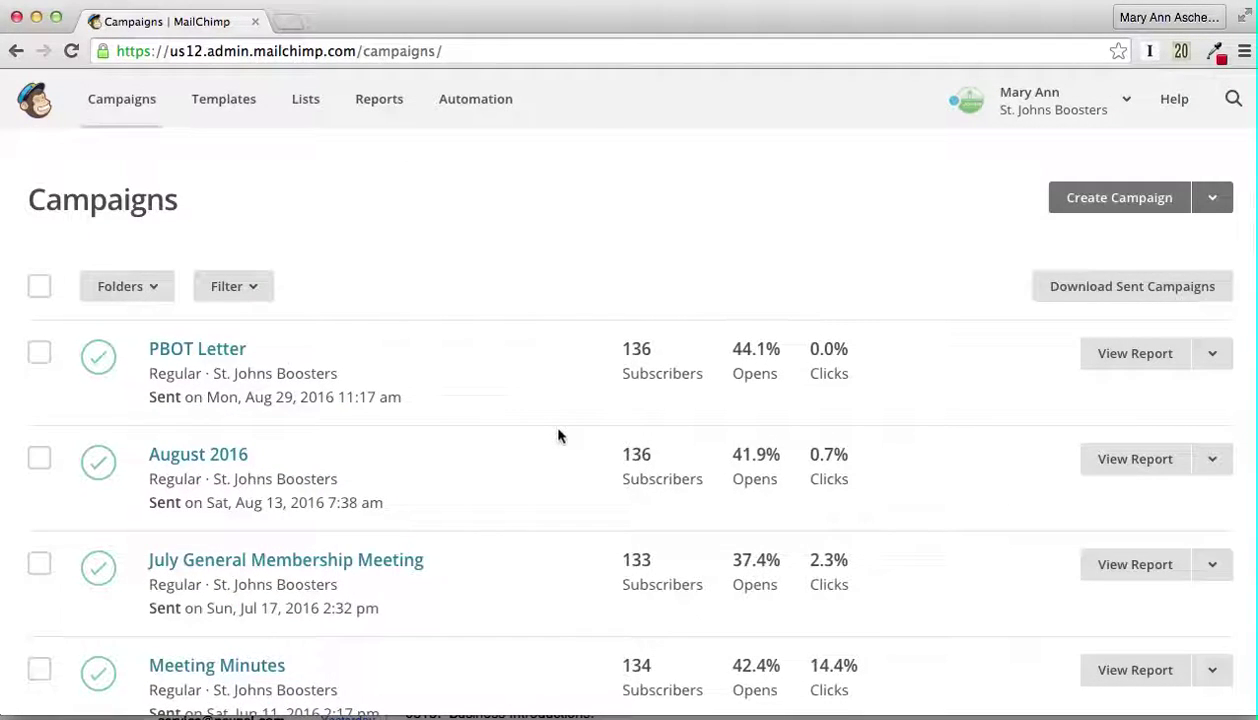
Step: Create a regular campaign addressed to the entire St. Johns Boosters list of 136 recipients
click(1113, 199)
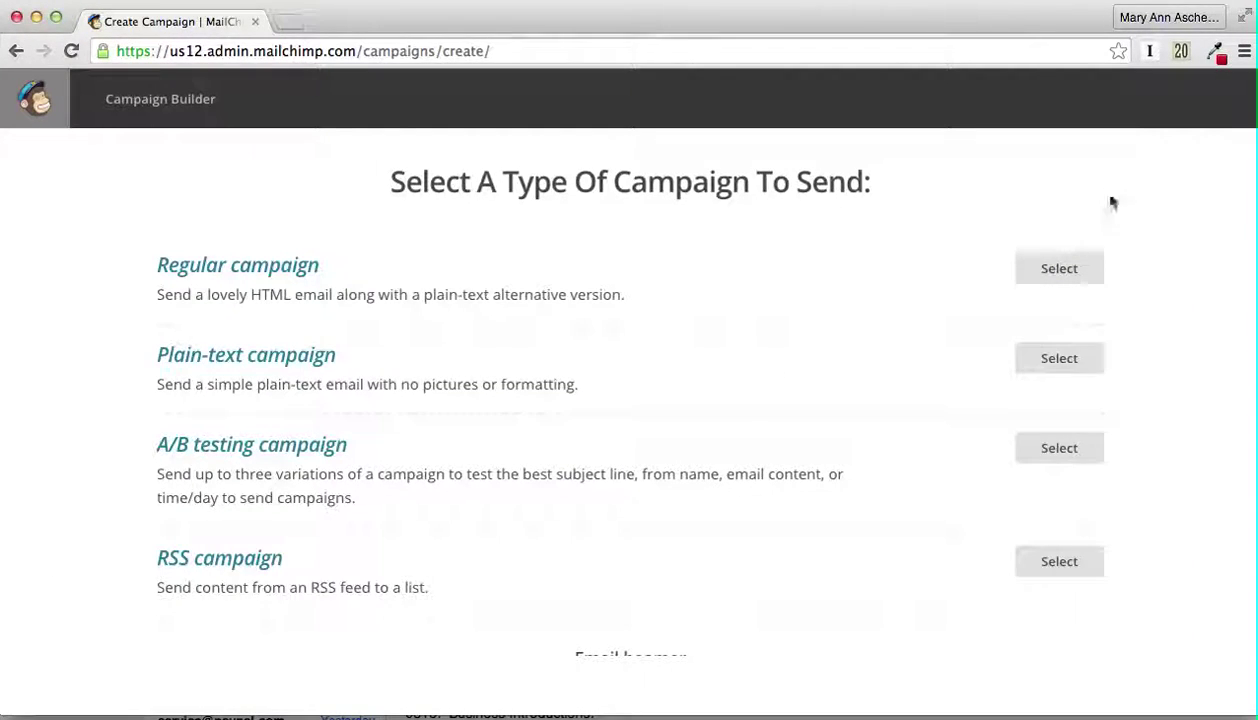
click(1062, 269)
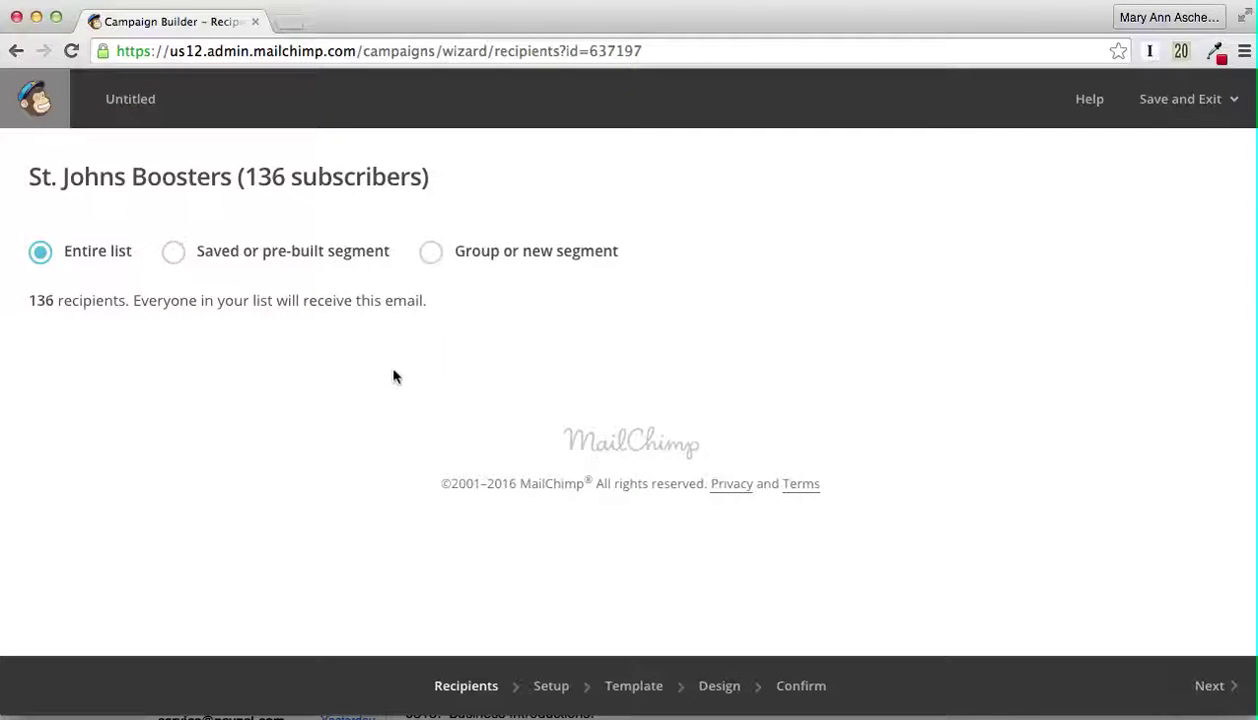
click(1201, 688)
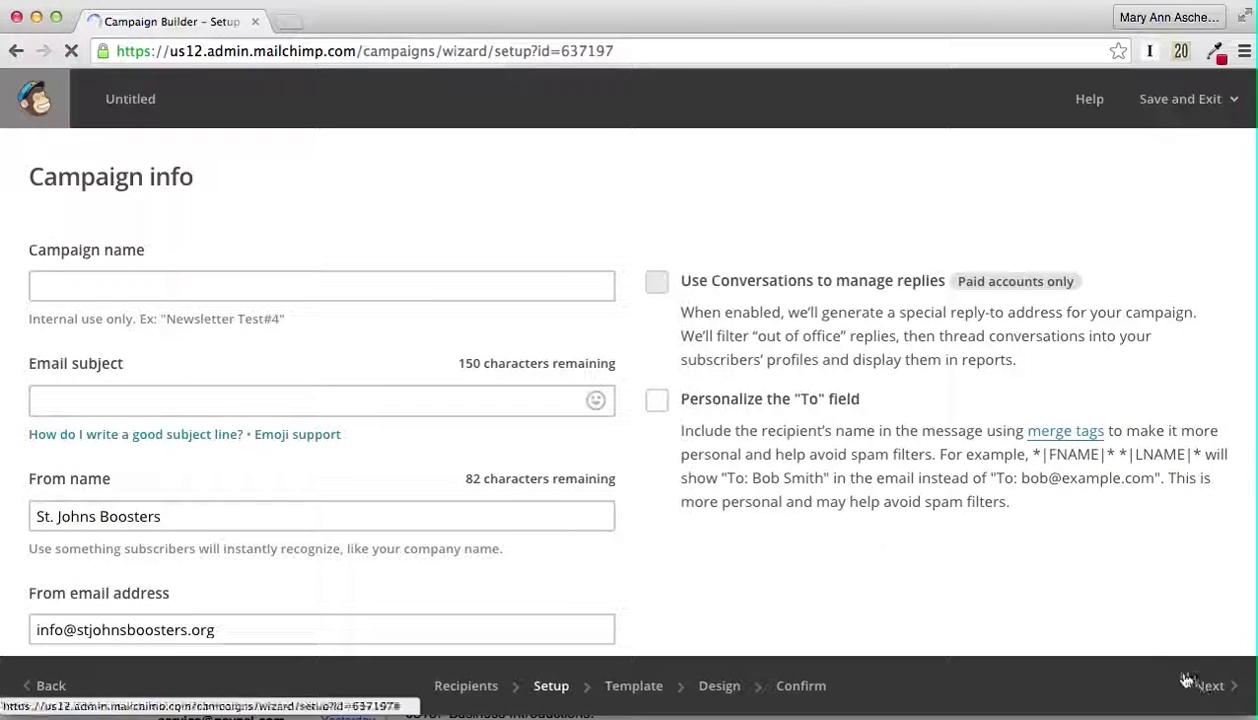
Step: Dismiss the emoji note and enable the personalized To field using the *|FNAME|* merge tag
click(441, 285)
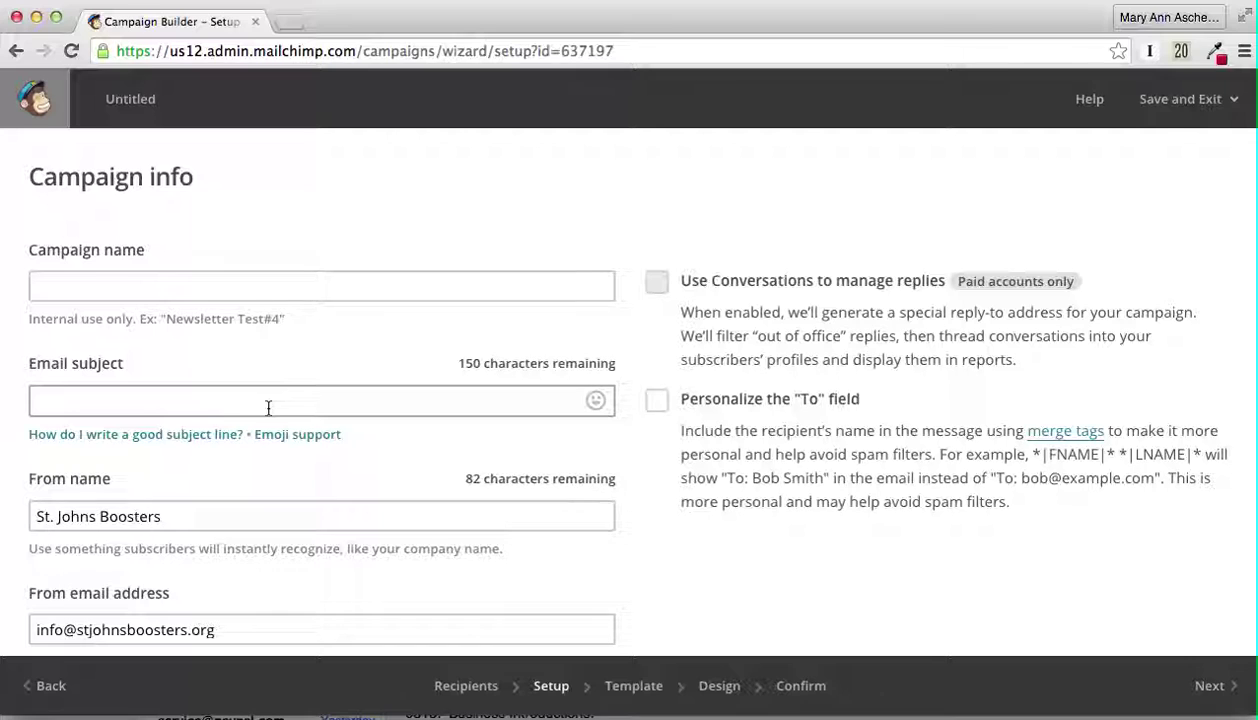
click(297, 434)
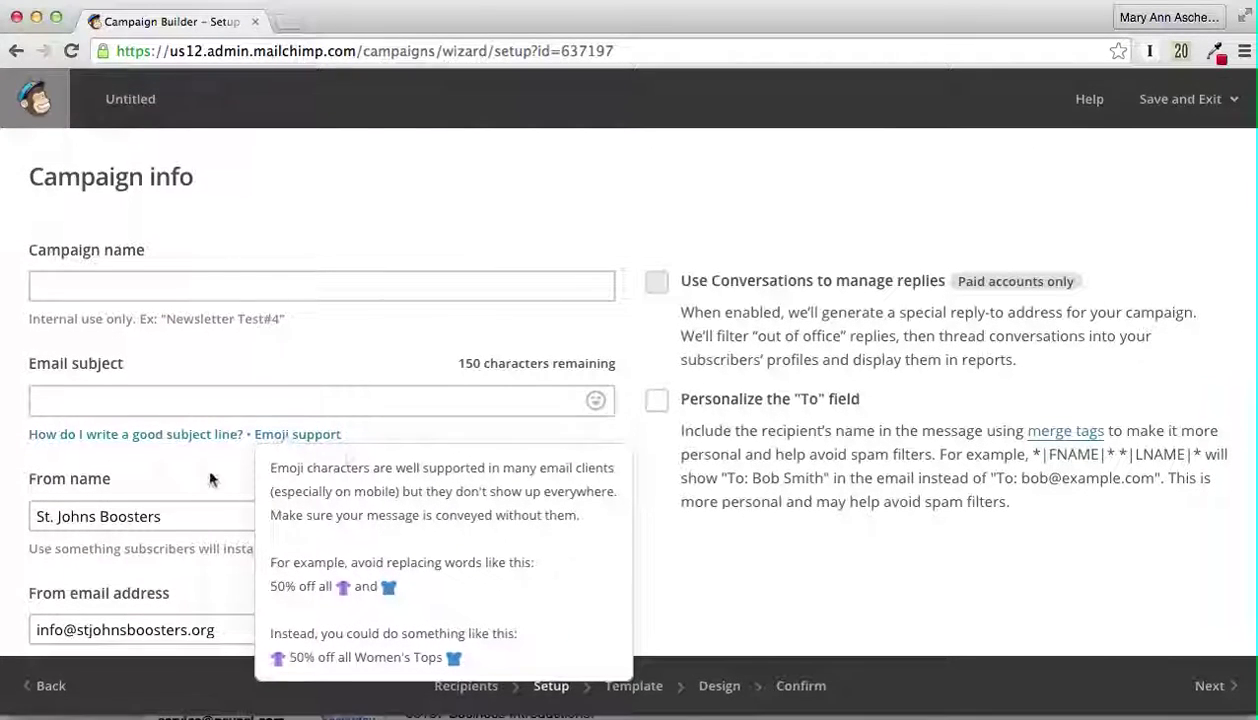
click(137, 485)
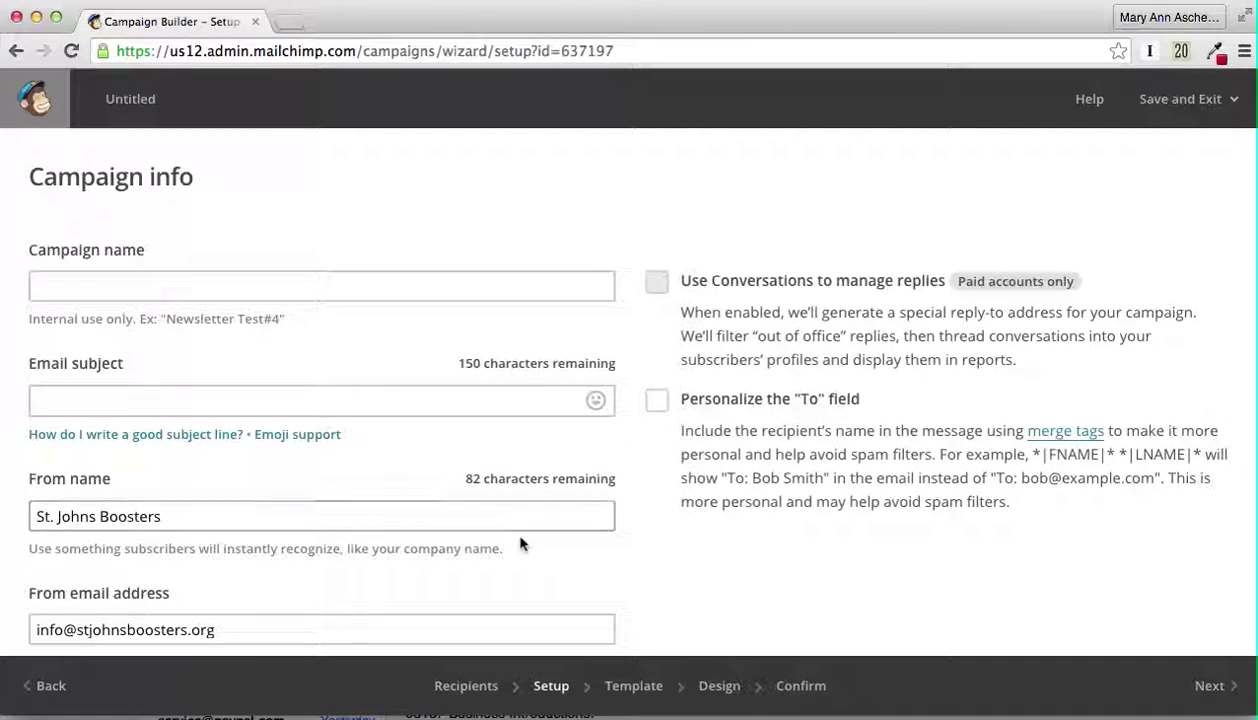
scroll(848, 583, down, 3)
scroll(848, 583, up, 3)
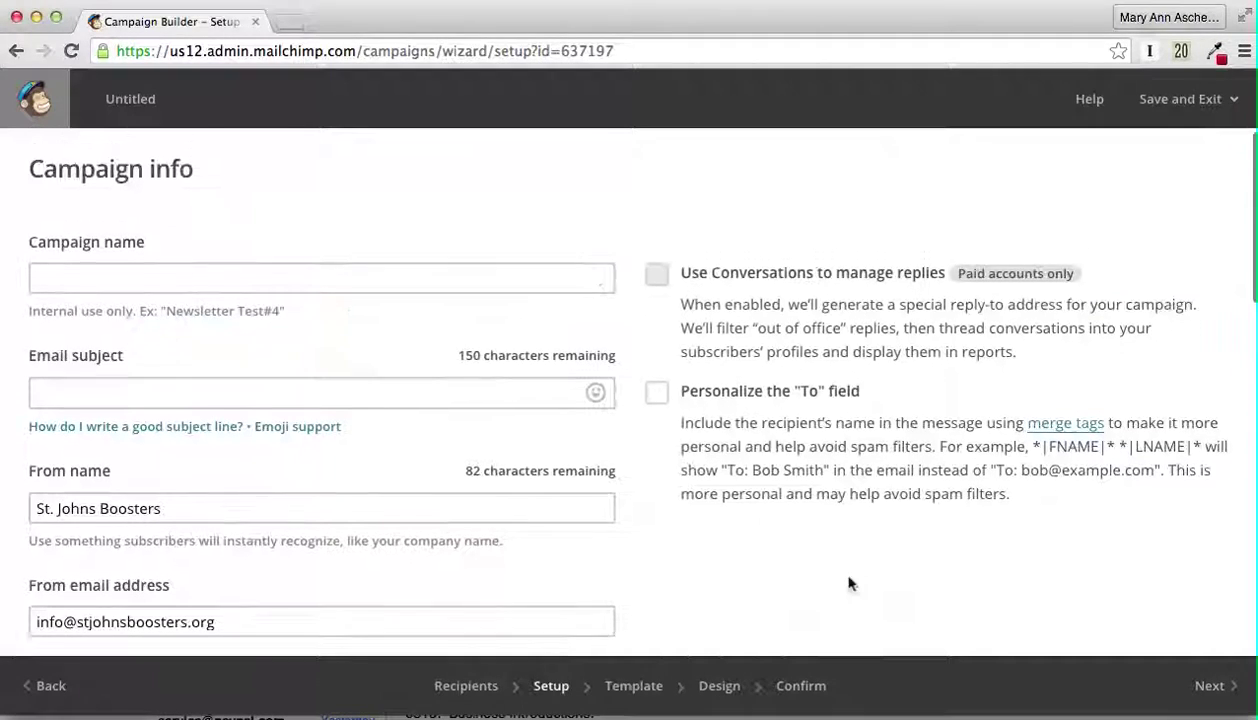
click(657, 396)
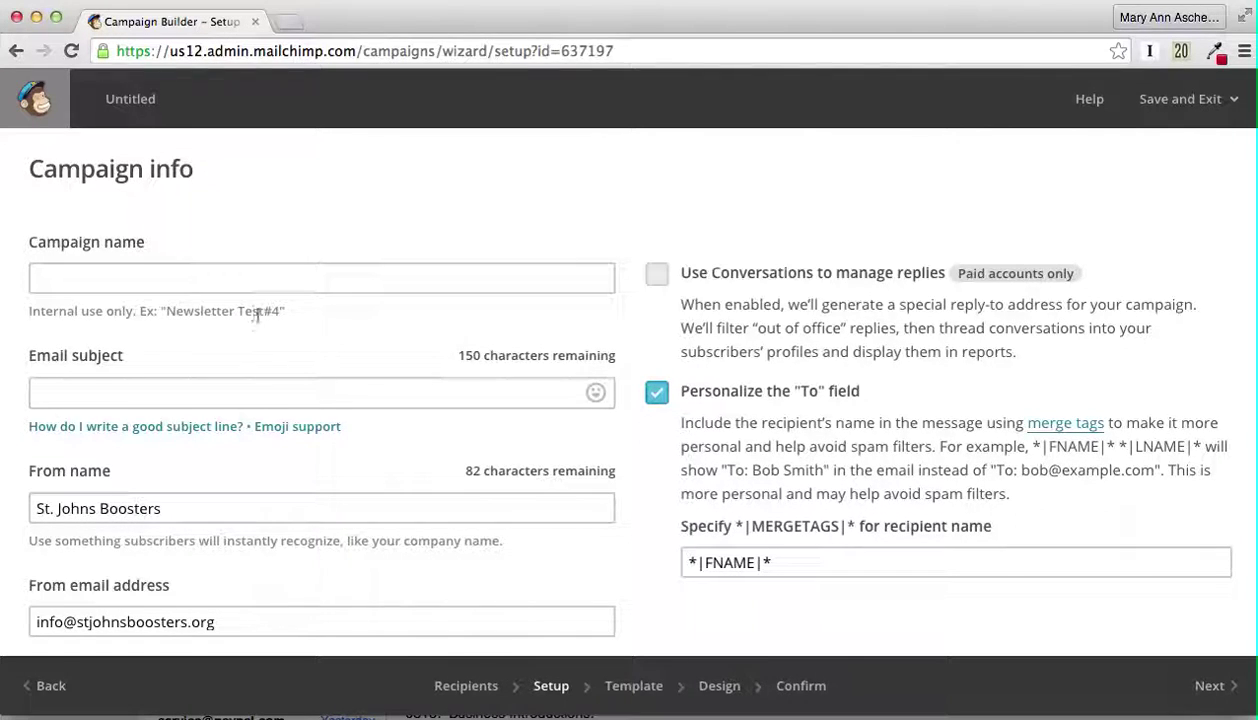
click(217, 279)
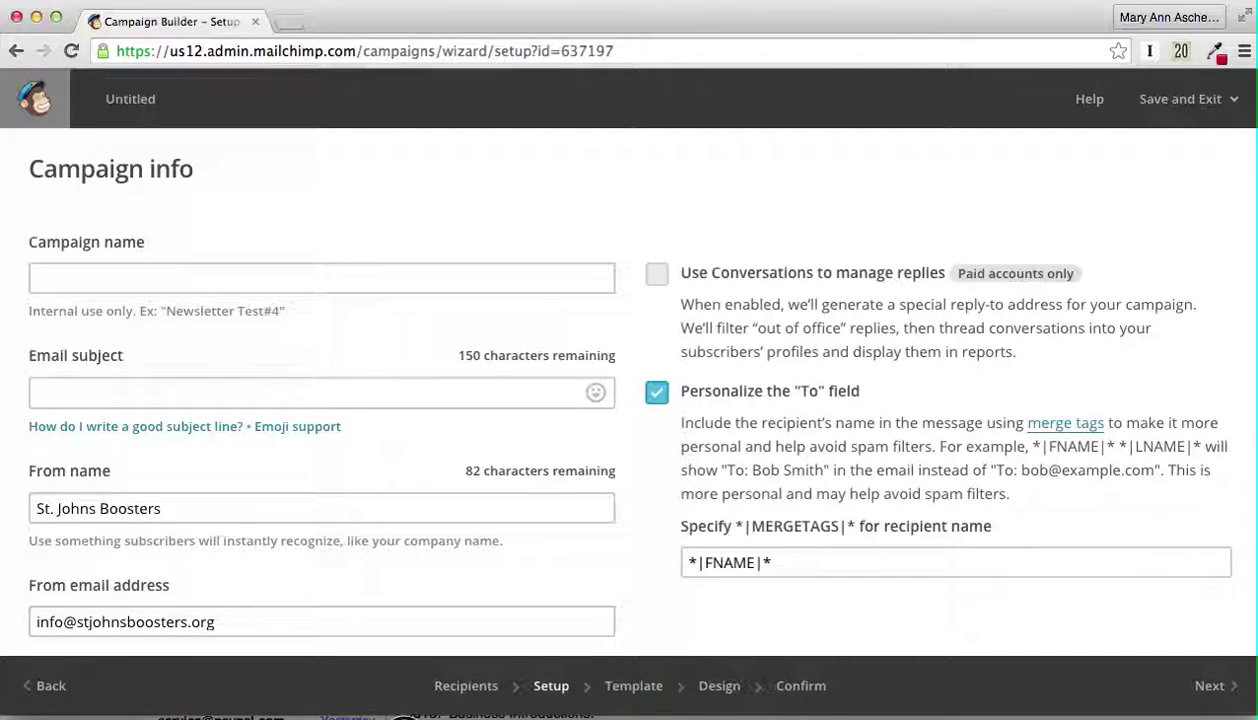
Step: Read the Boosters message's meeting agenda in Apple Mail through Adjourn, then minimize Mail
key(super+Tab)
scroll(632, 388, up, 2)
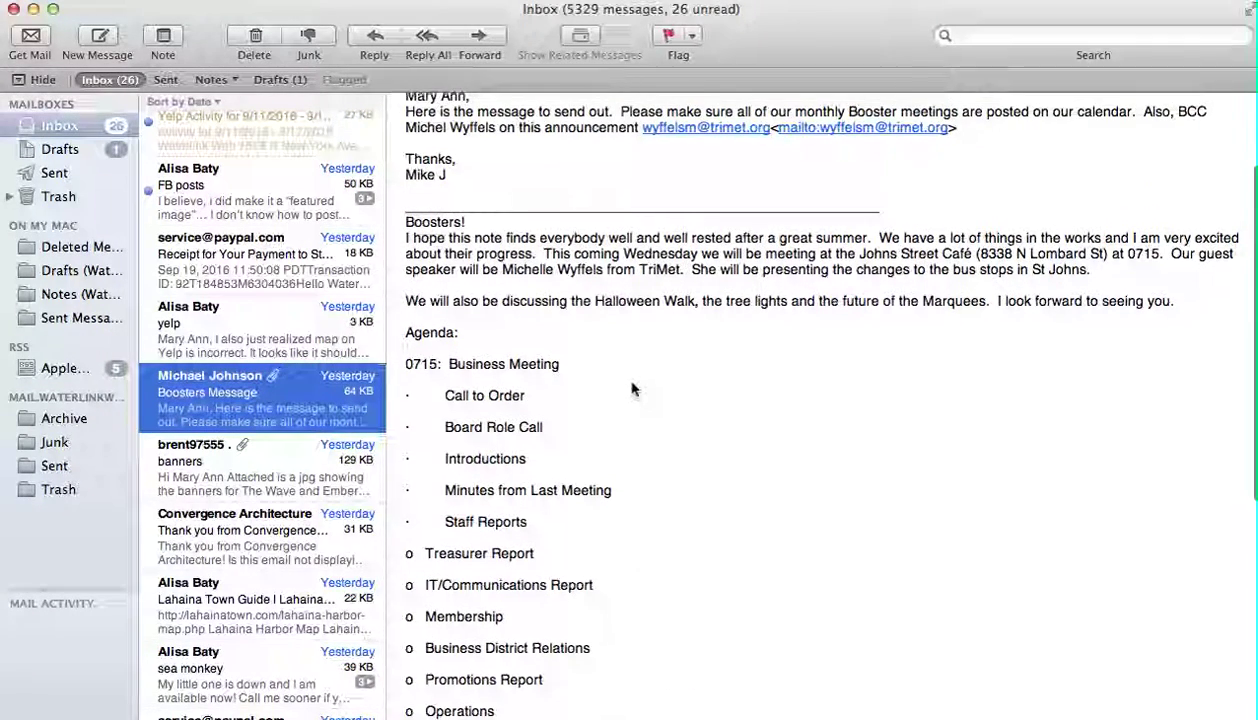
scroll(632, 388, up, 3)
scroll(632, 388, down, 5)
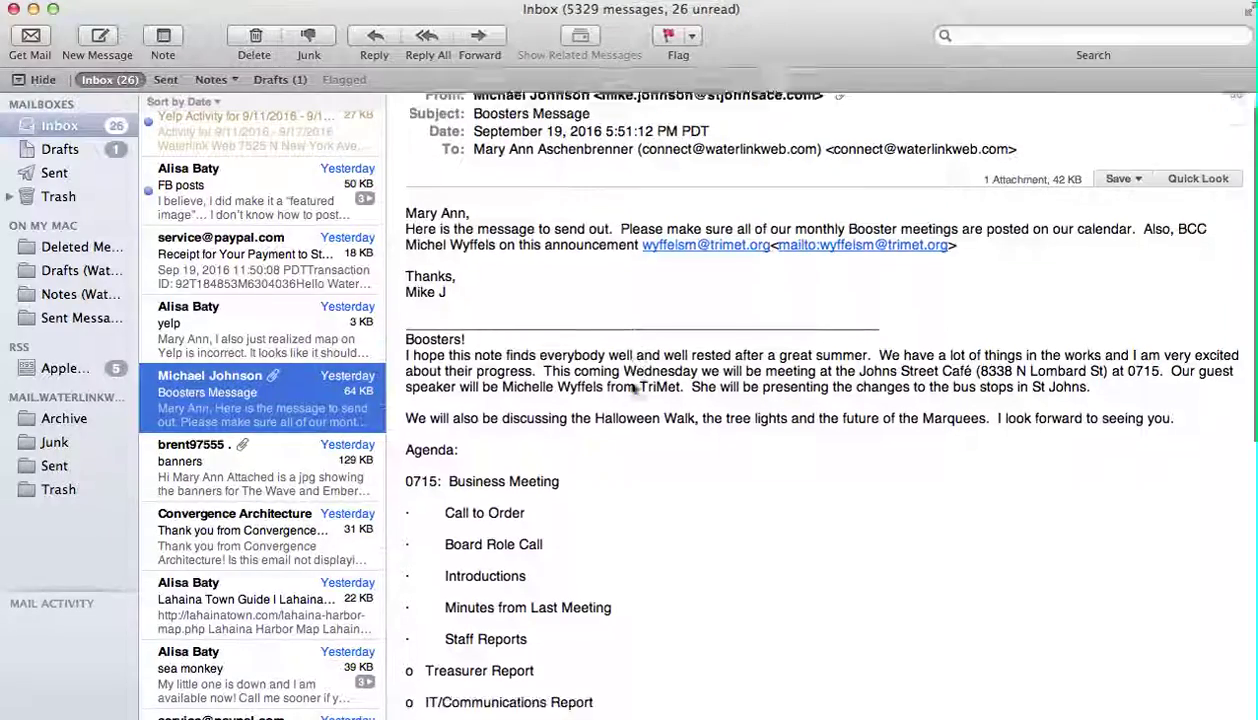
scroll(700, 515, down, 10)
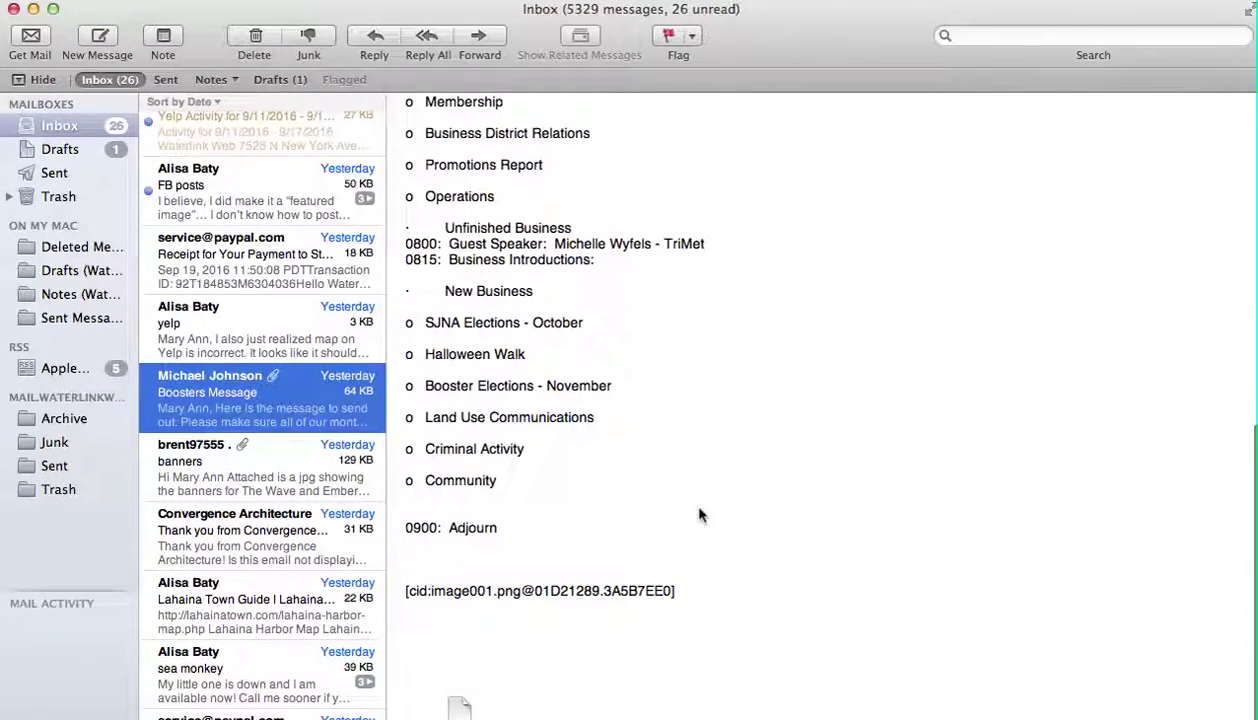
scroll(700, 515, up, 13)
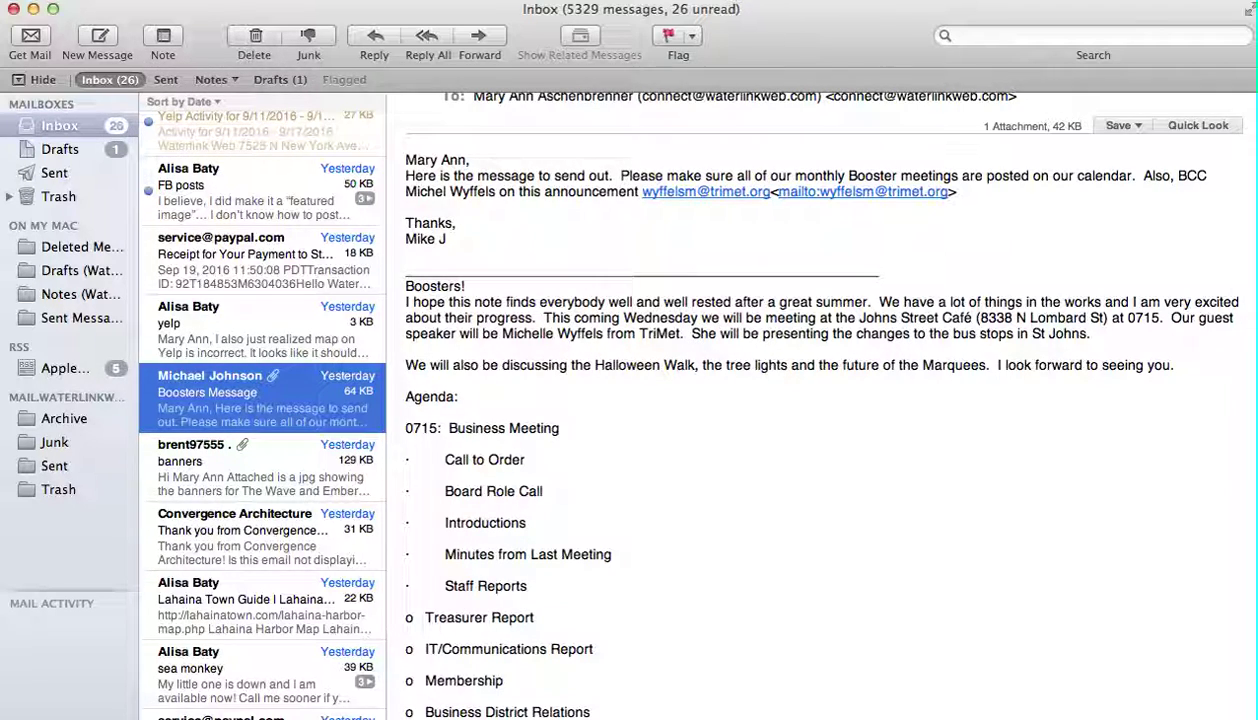
click(33, 9)
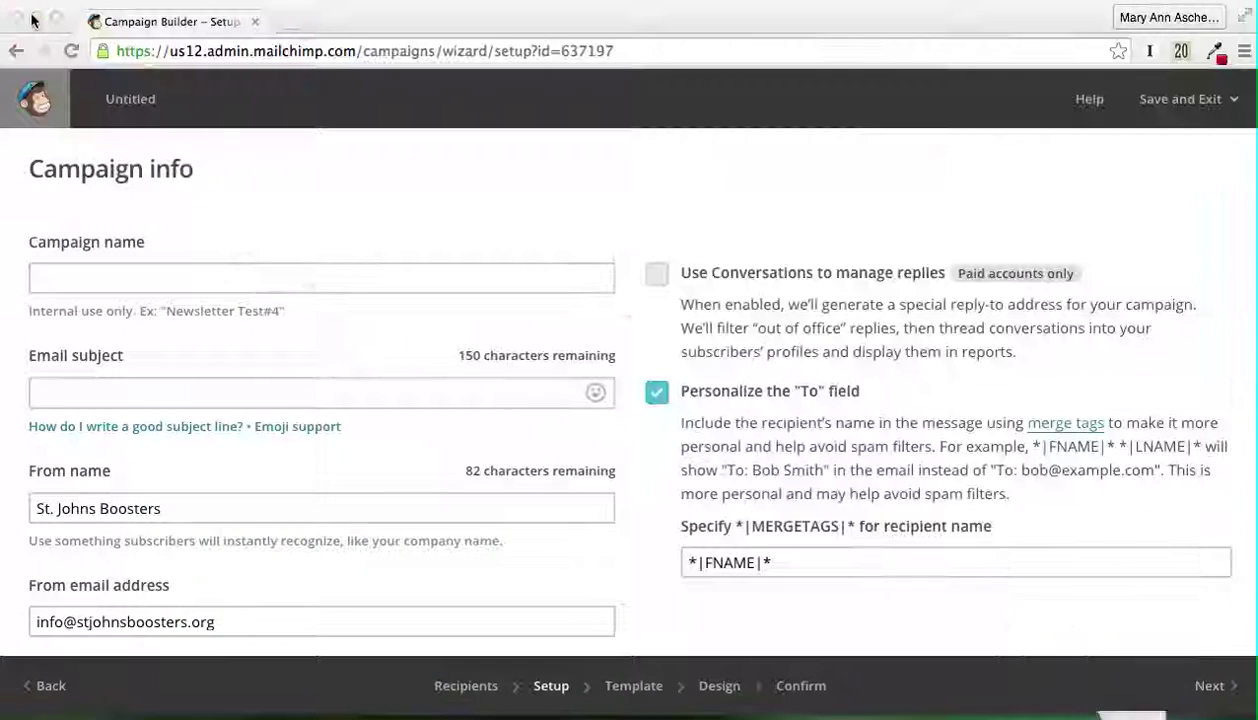
Step: Name the campaign 'September 2016 Boosters Meeting' and enter subject 'Boosters Breakfast Meeting to host TriMet'
click(116, 272)
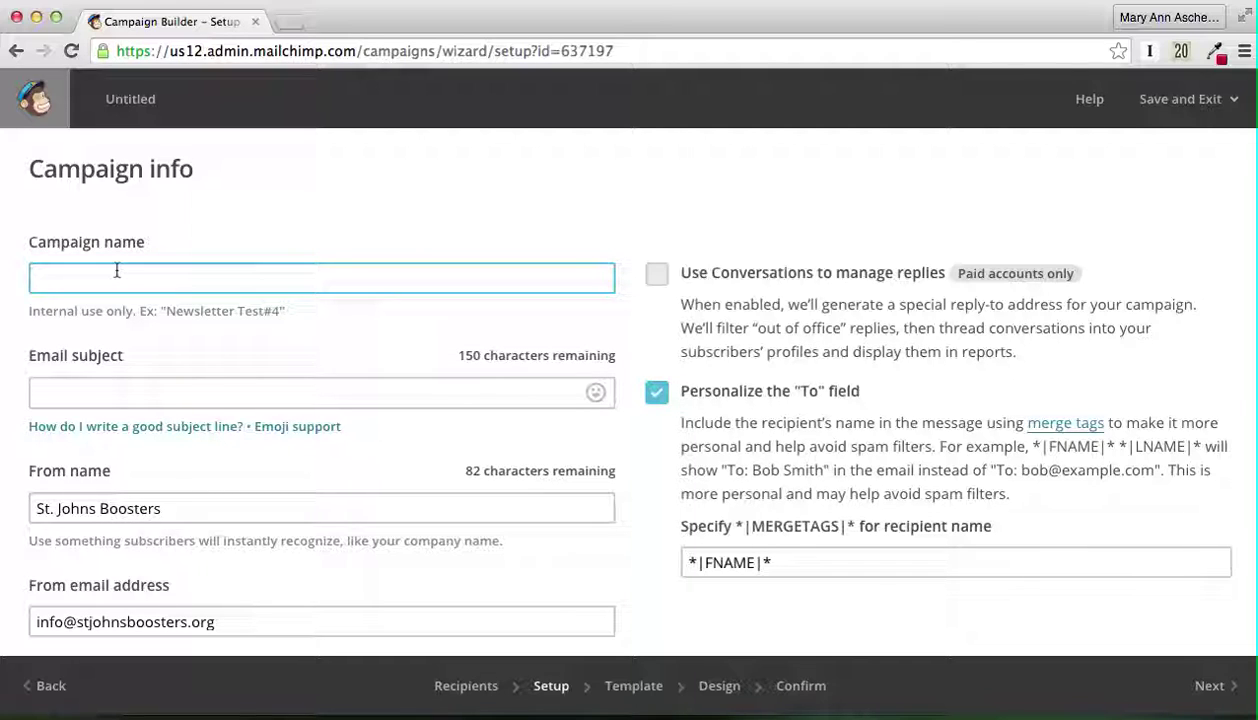
text(September 2016 Boosters Meeting)
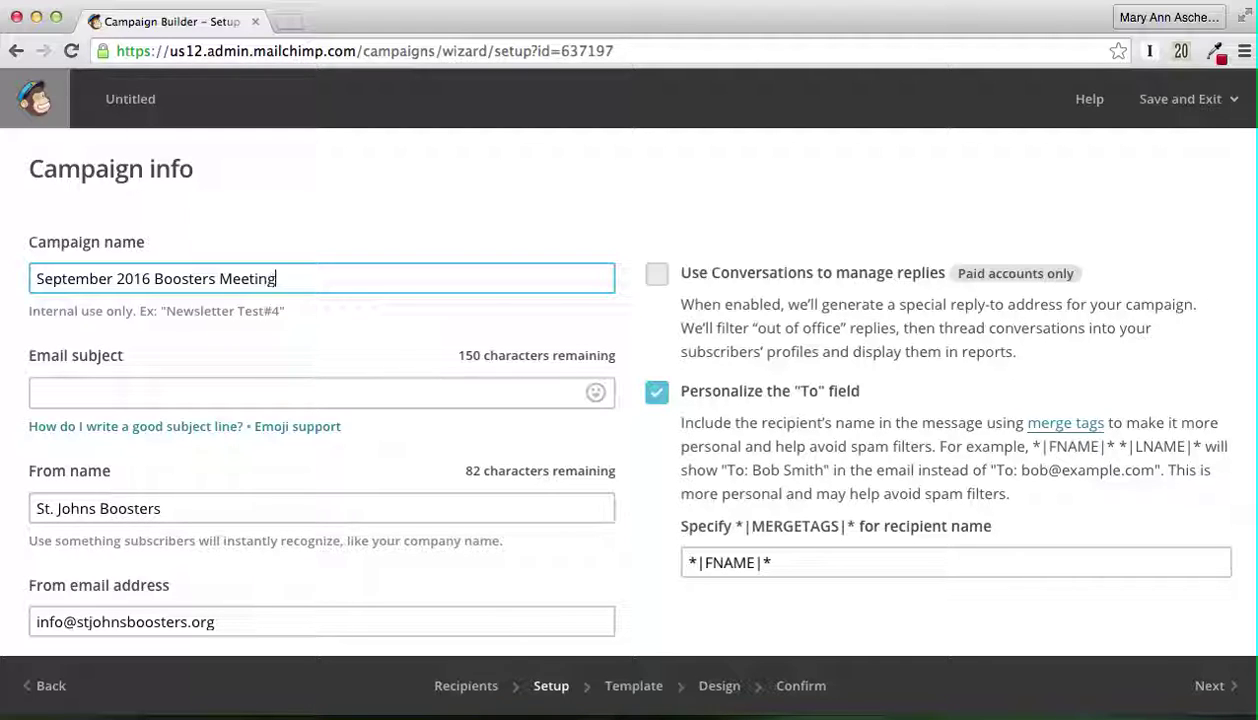
click(114, 393)
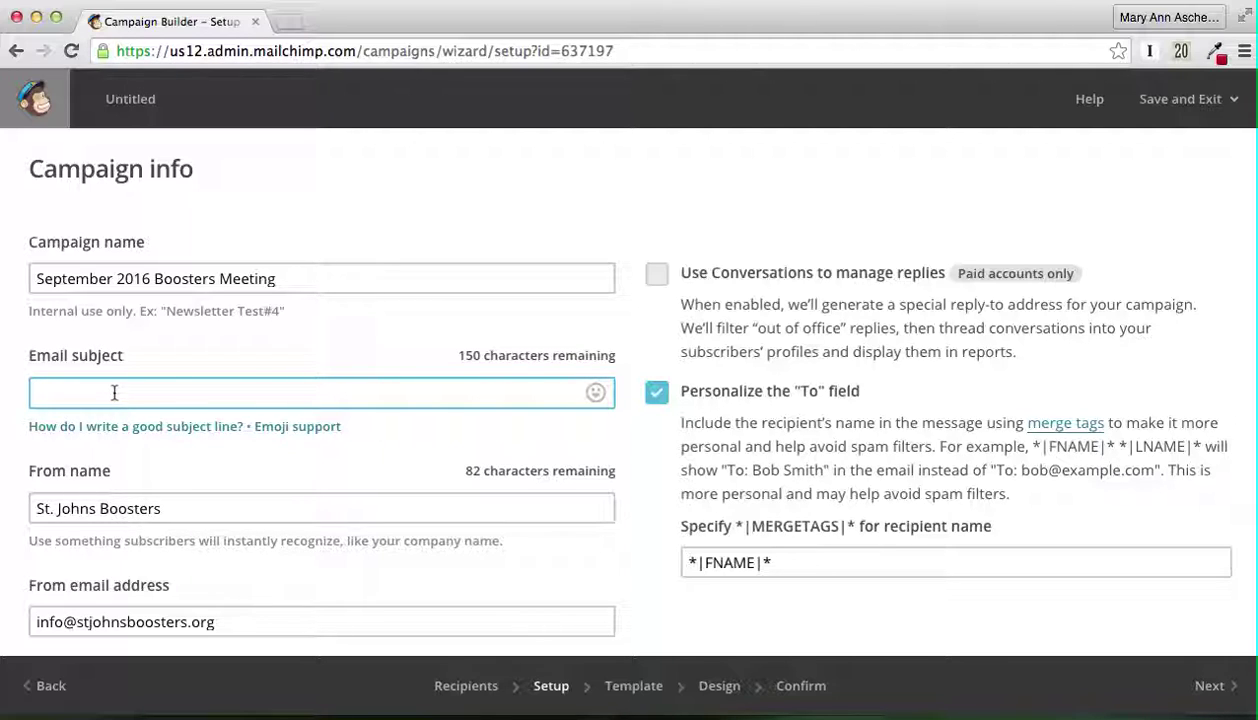
text(Boost)
text(ers AM)
text(RE)
key(BackSpace)
key(BackSpace)
text(reakfast Meeting to)
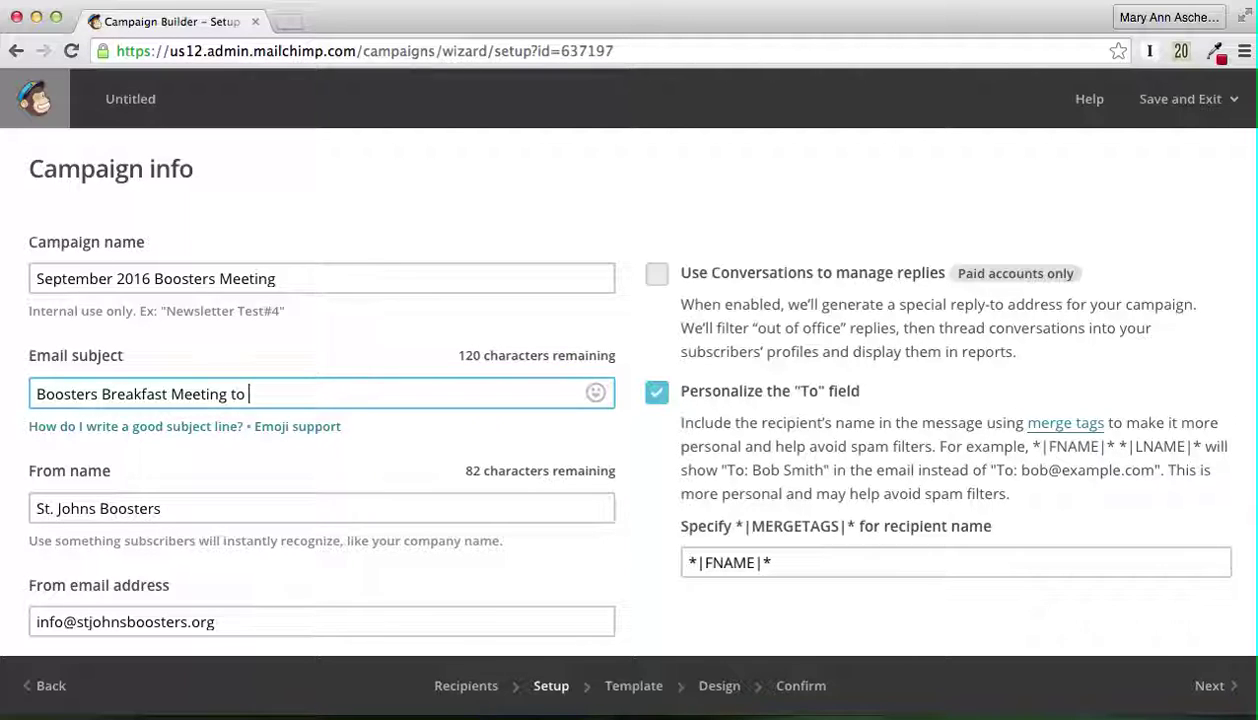
key(BackSpace)
key(BackSpace)
key(BackSpace)
text(to host TriM)
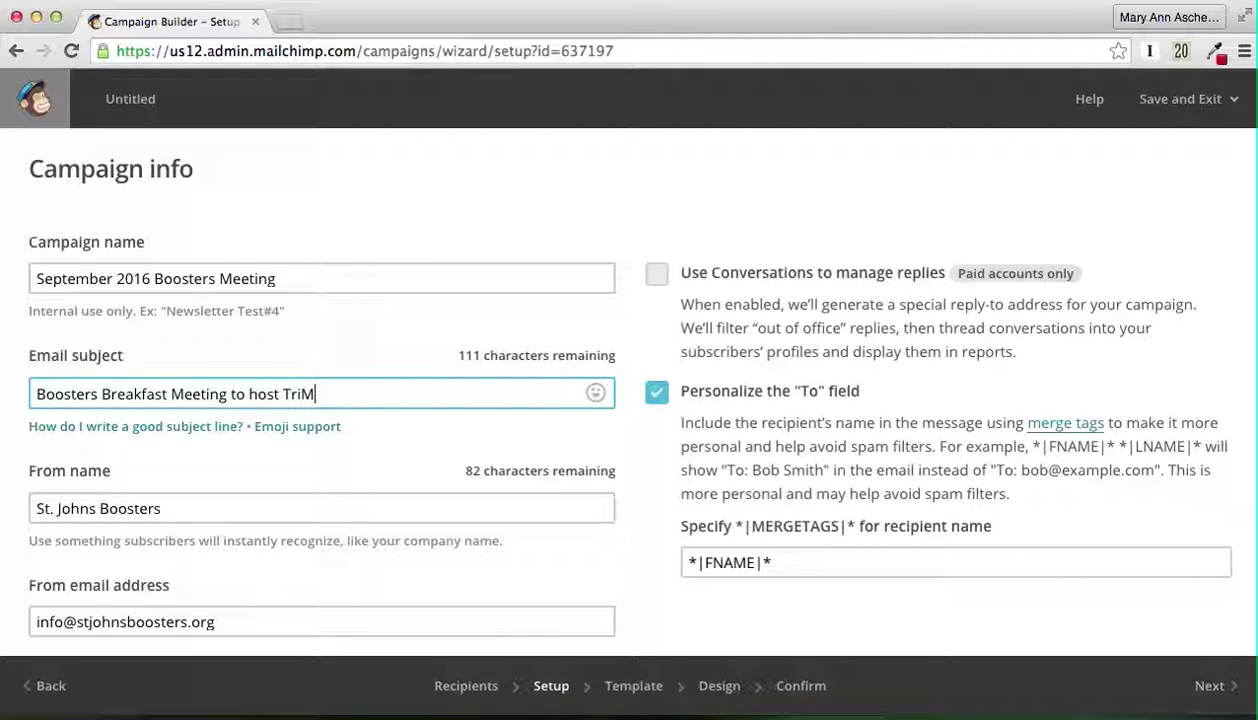
text(et)
Step: Lowercase 'Breakfast' and 'Meeting' in the email subject
scroll(112, 420, down, 1)
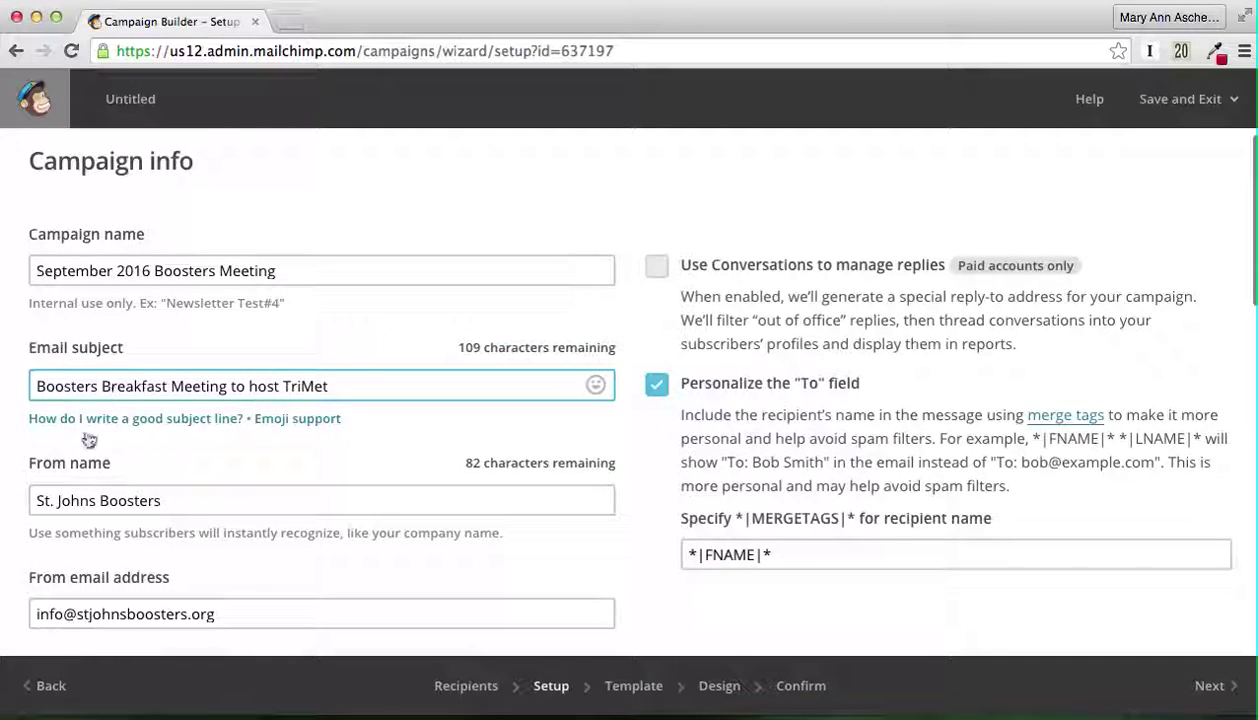
click(110, 387)
key(BackSpace)
text(b)
click(183, 386)
key(BackSpace)
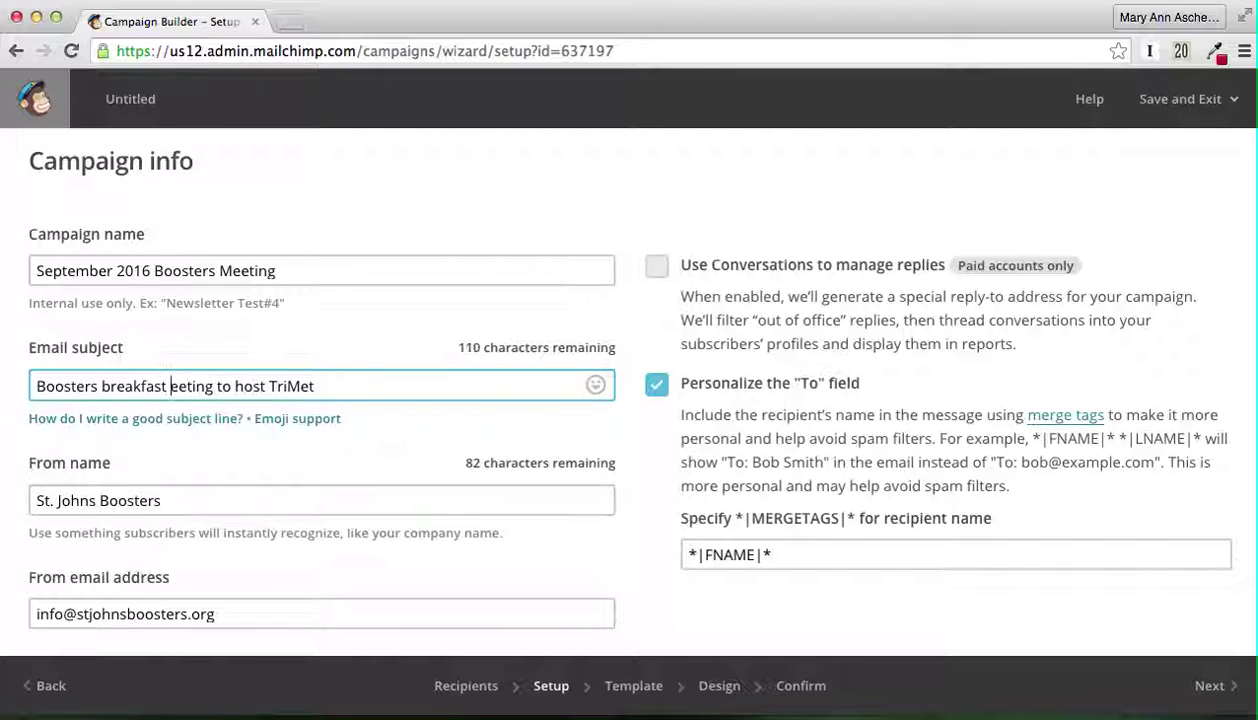
text(me)
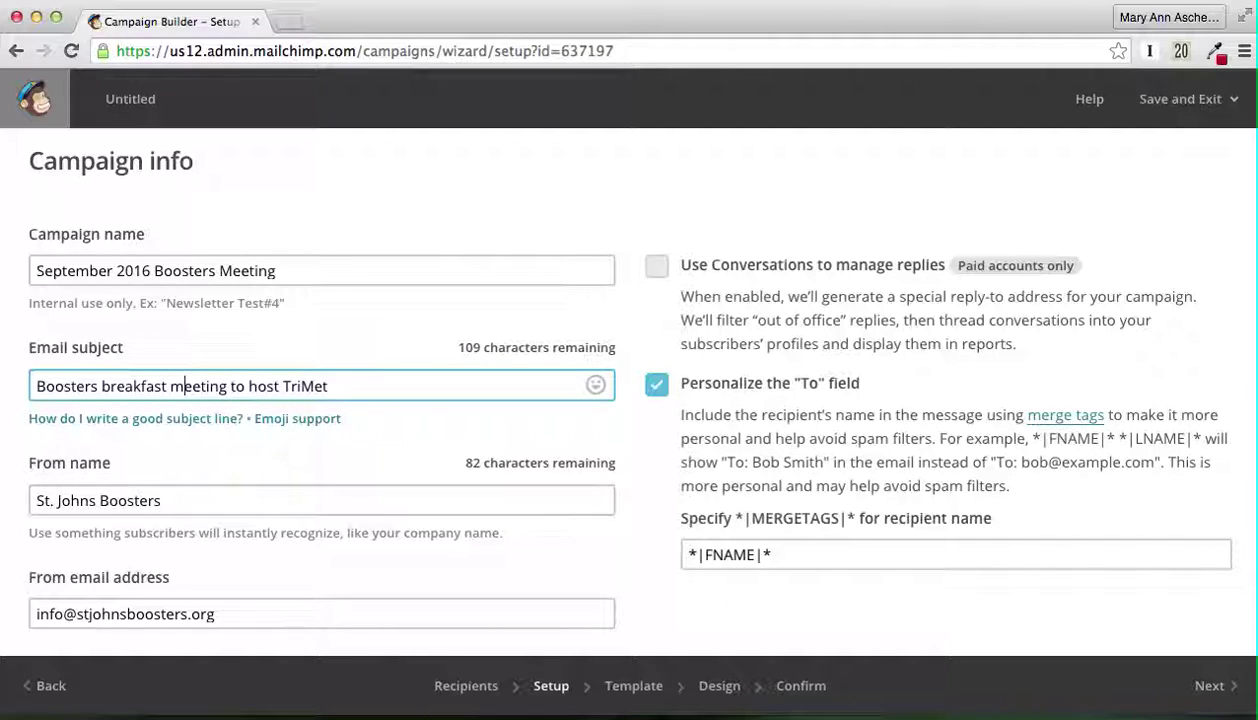
scroll(629, 390, down, 2)
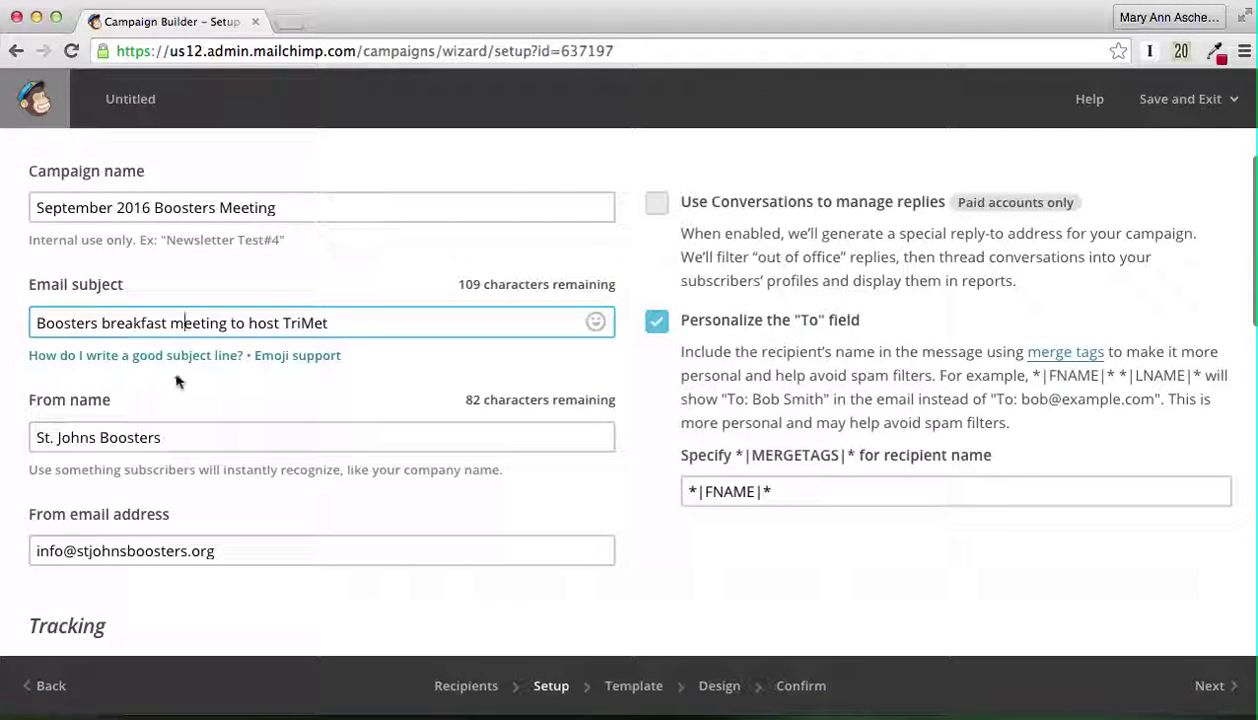
Step: Prefix the From name with the sender's full name and ' | ' before St. Johns Boosters
click(37, 437)
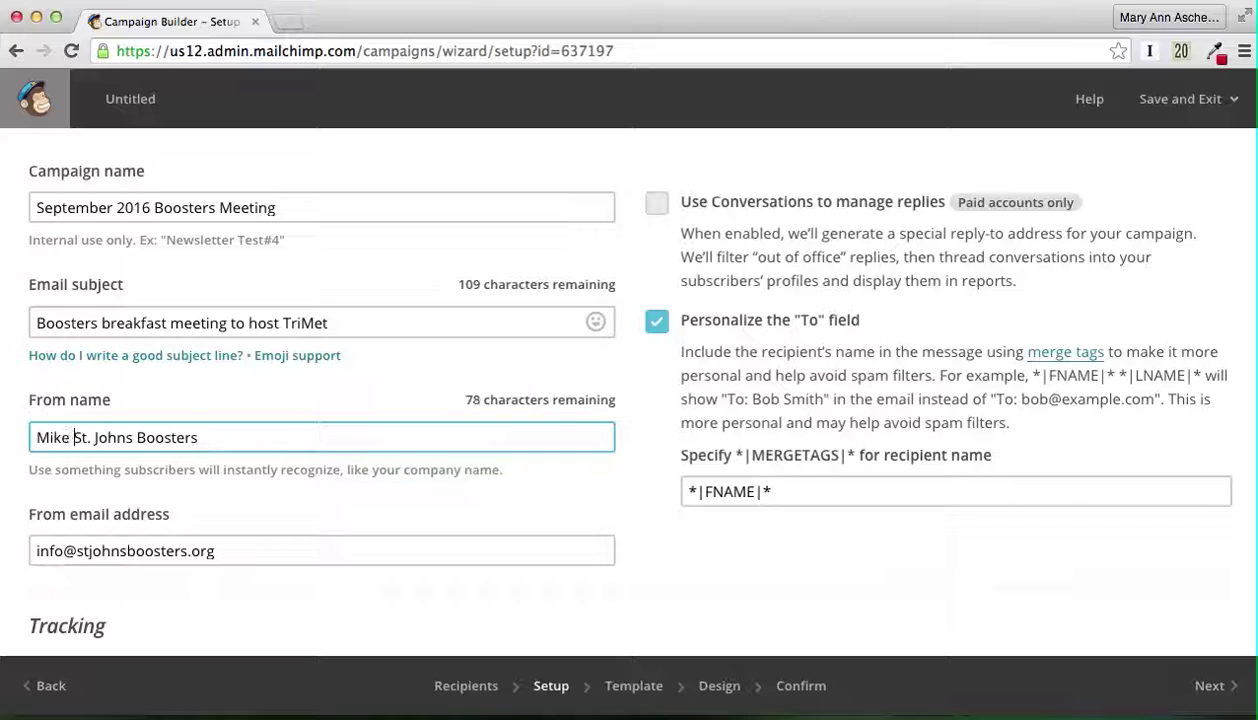
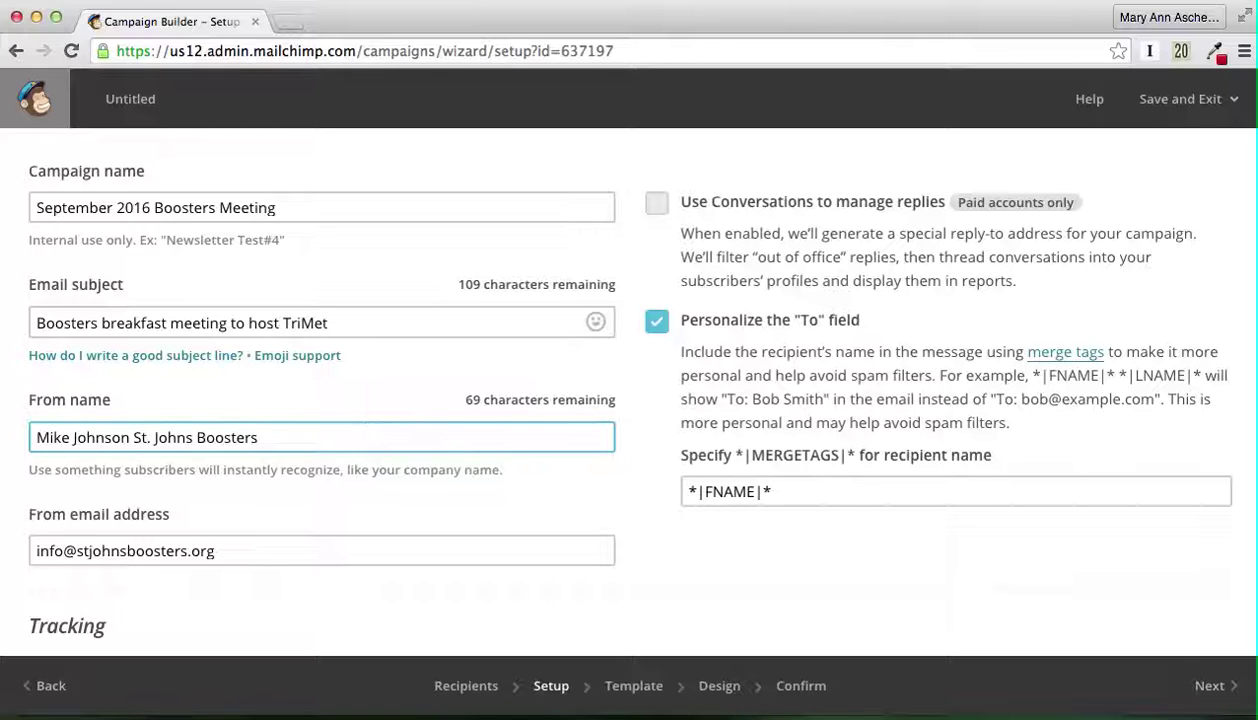
text( |)
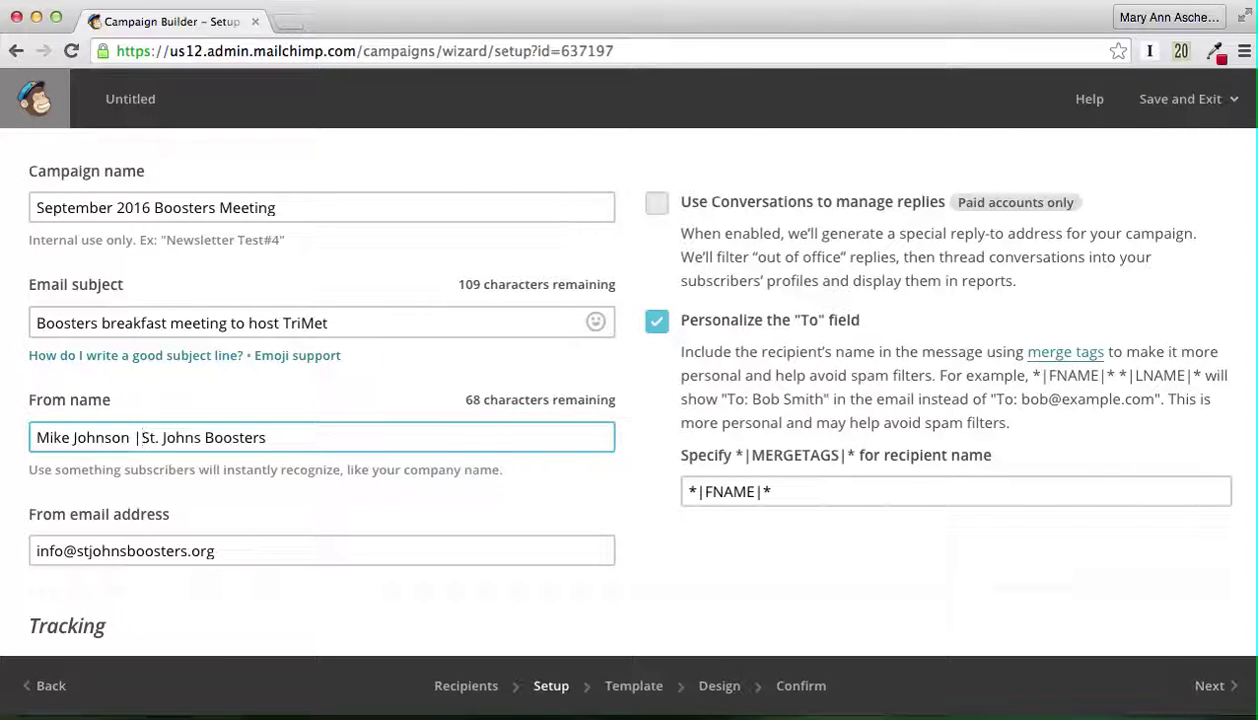
scroll(84, 364, down, 3)
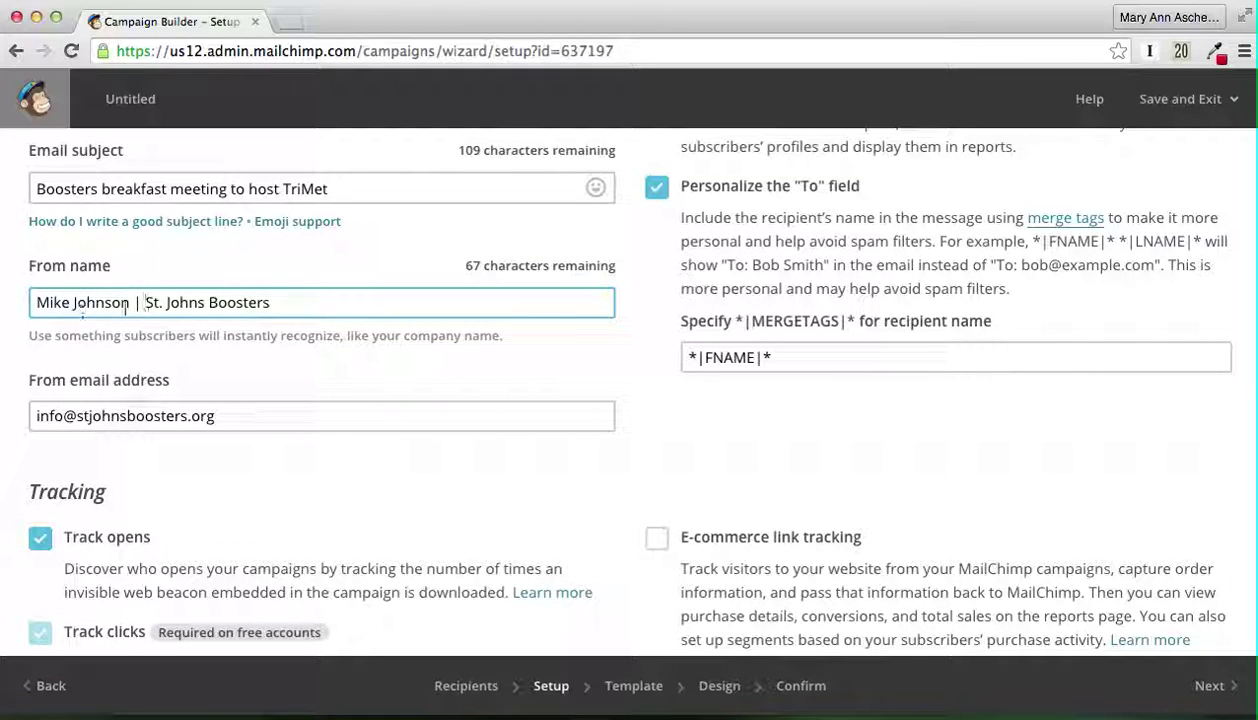
scroll(298, 381, down, 7)
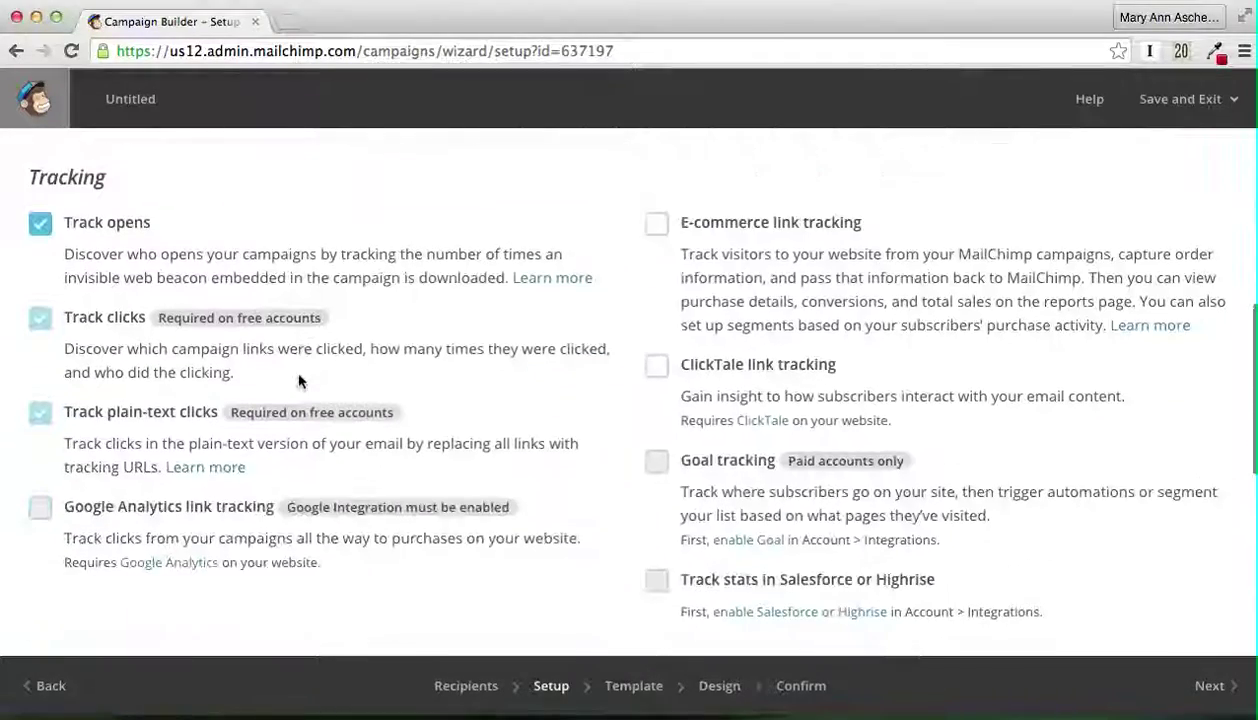
scroll(477, 418, down, 3)
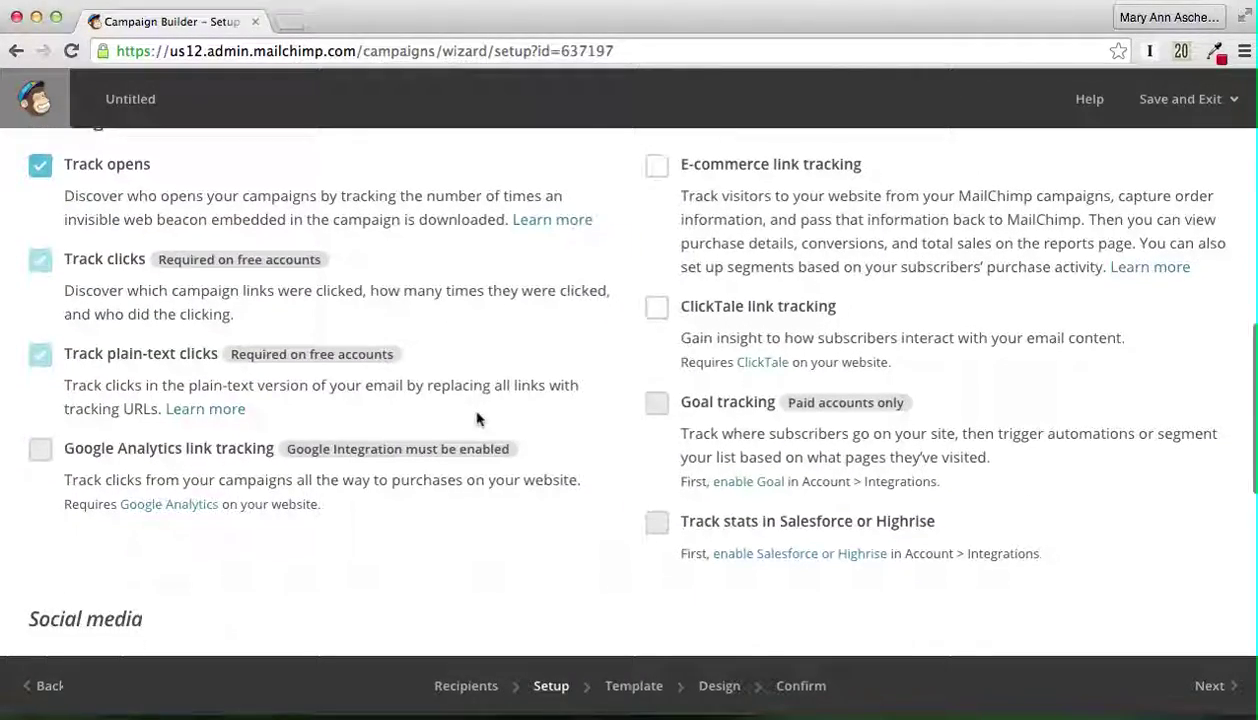
Step: Enable auto-posting to The St Johns Boosters Business Association Facebook fan page after sending
scroll(477, 418, down, 5)
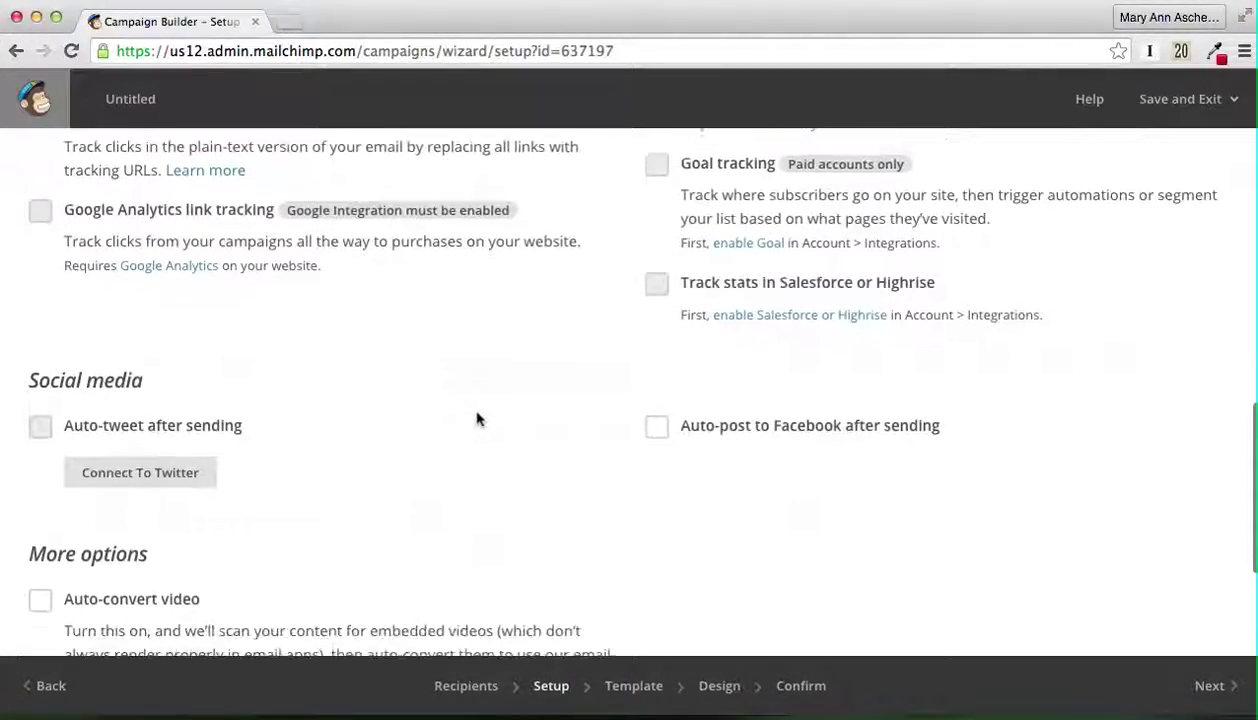
scroll(477, 418, down, 3)
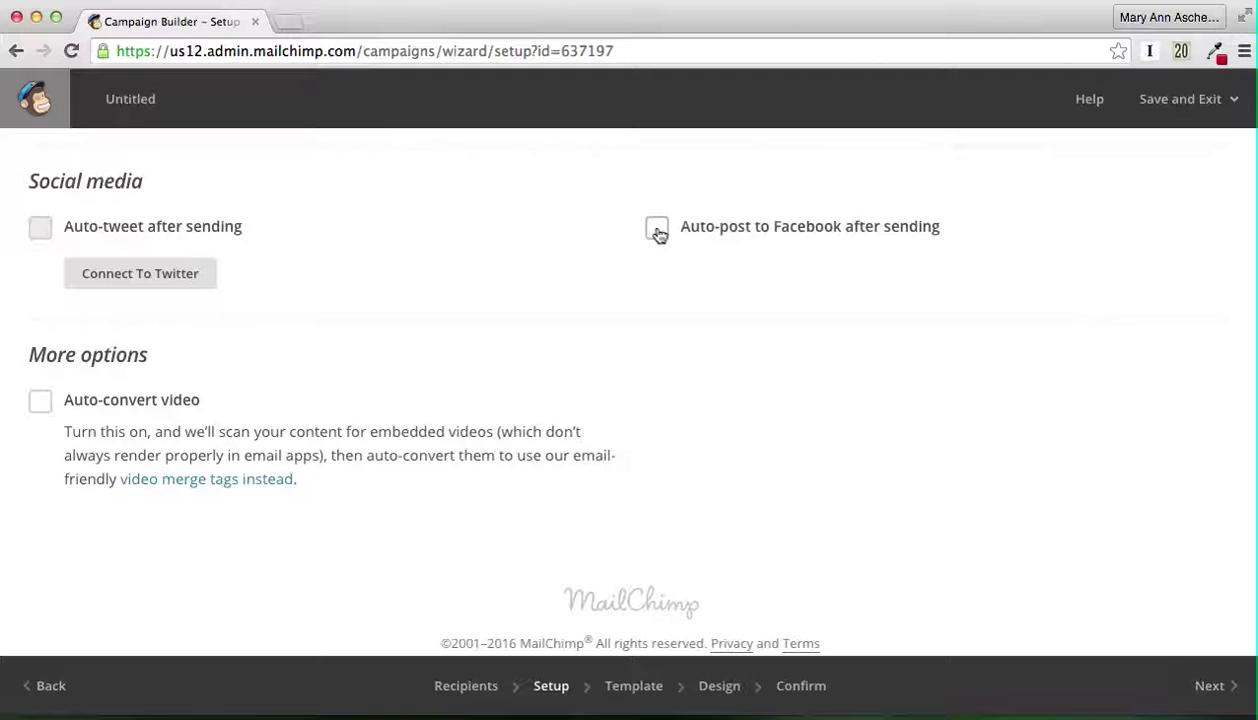
click(657, 229)
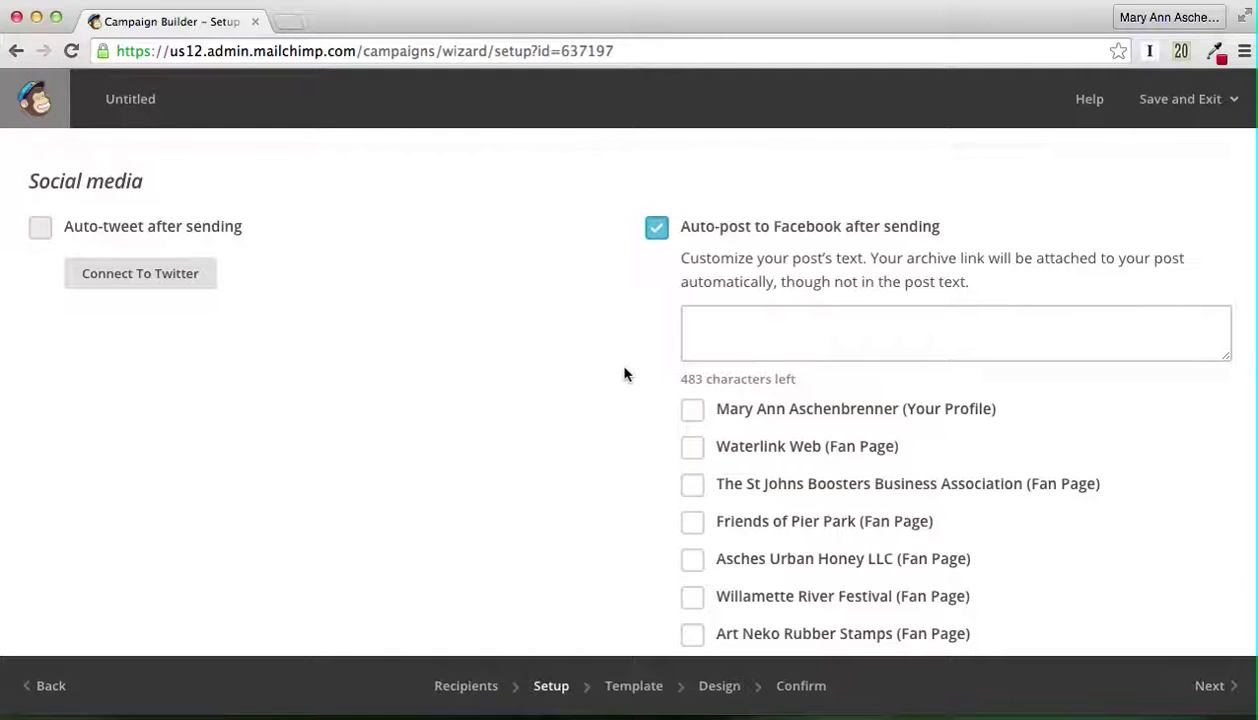
scroll(624, 374, down, 2)
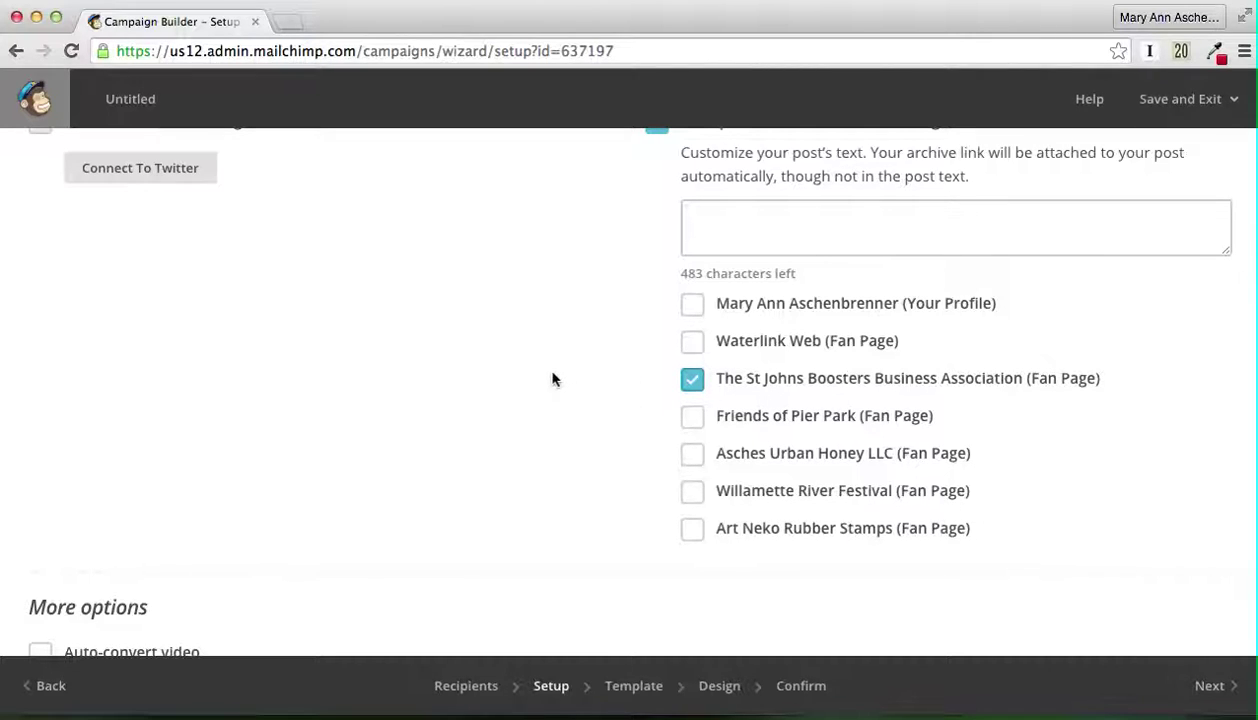
scroll(553, 378, up, 1)
scroll(553, 378, down, 2)
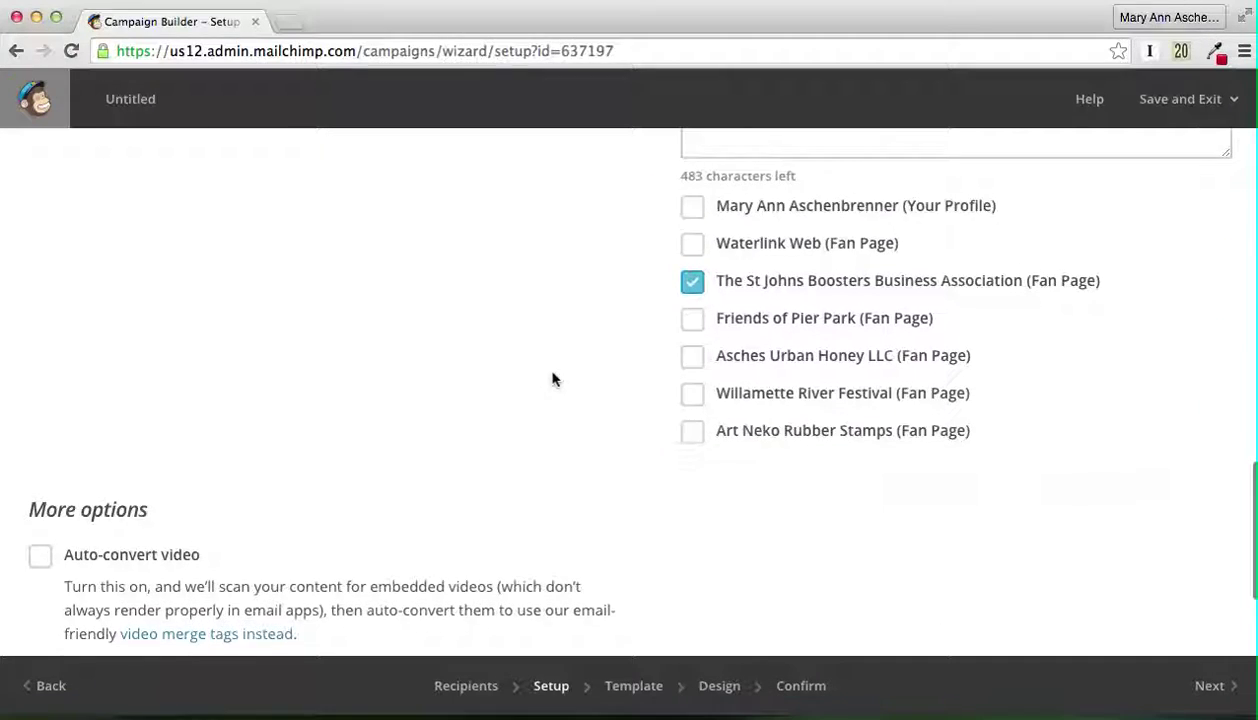
scroll(553, 378, up, 1)
scroll(553, 378, down, 4)
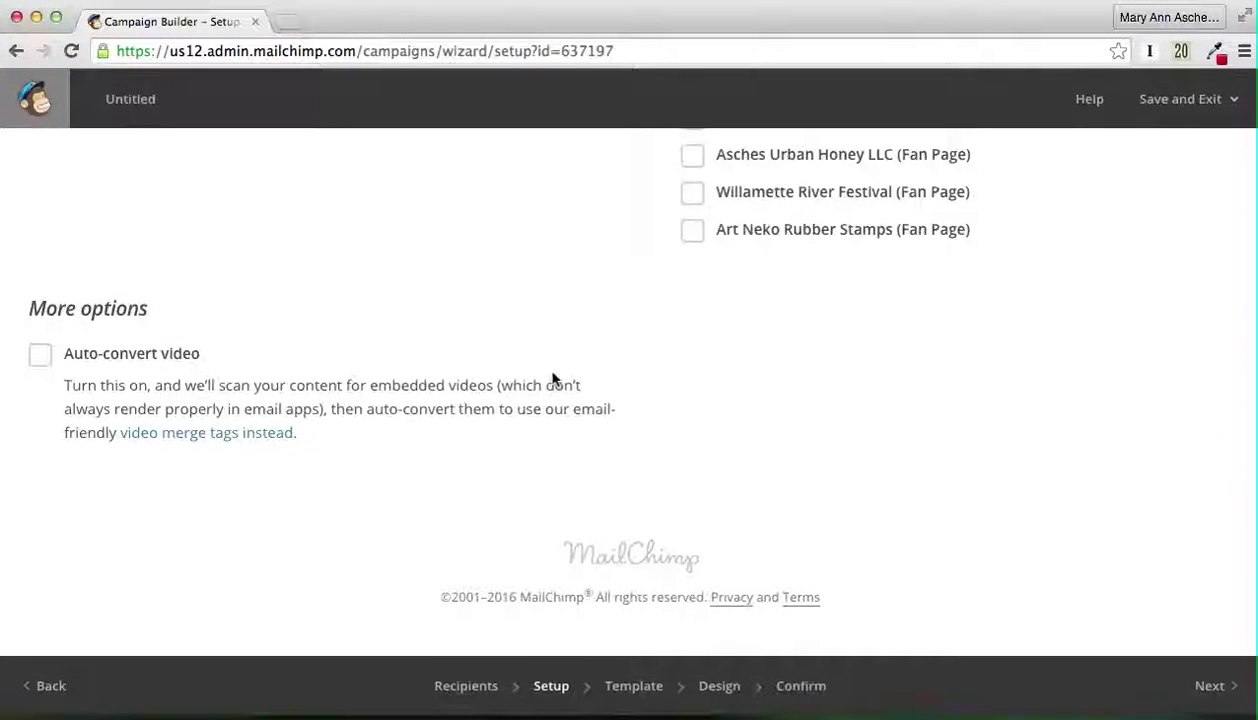
scroll(553, 378, up, 4)
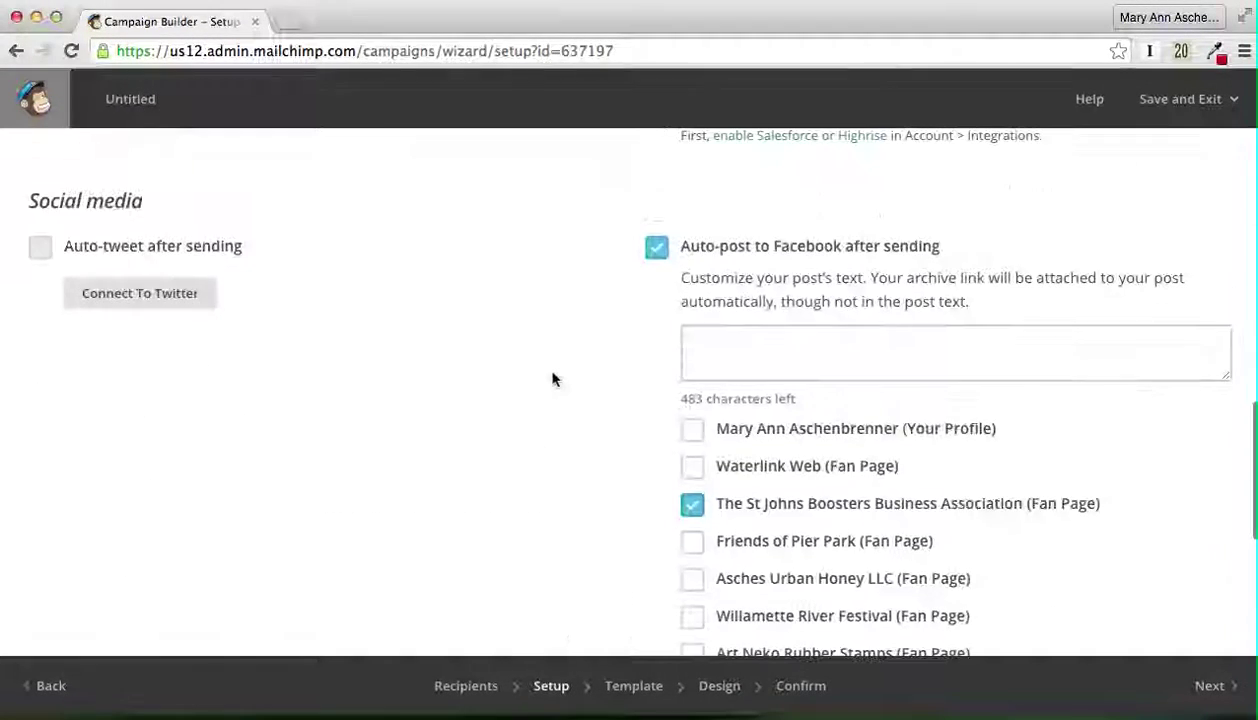
scroll(553, 378, up, 7)
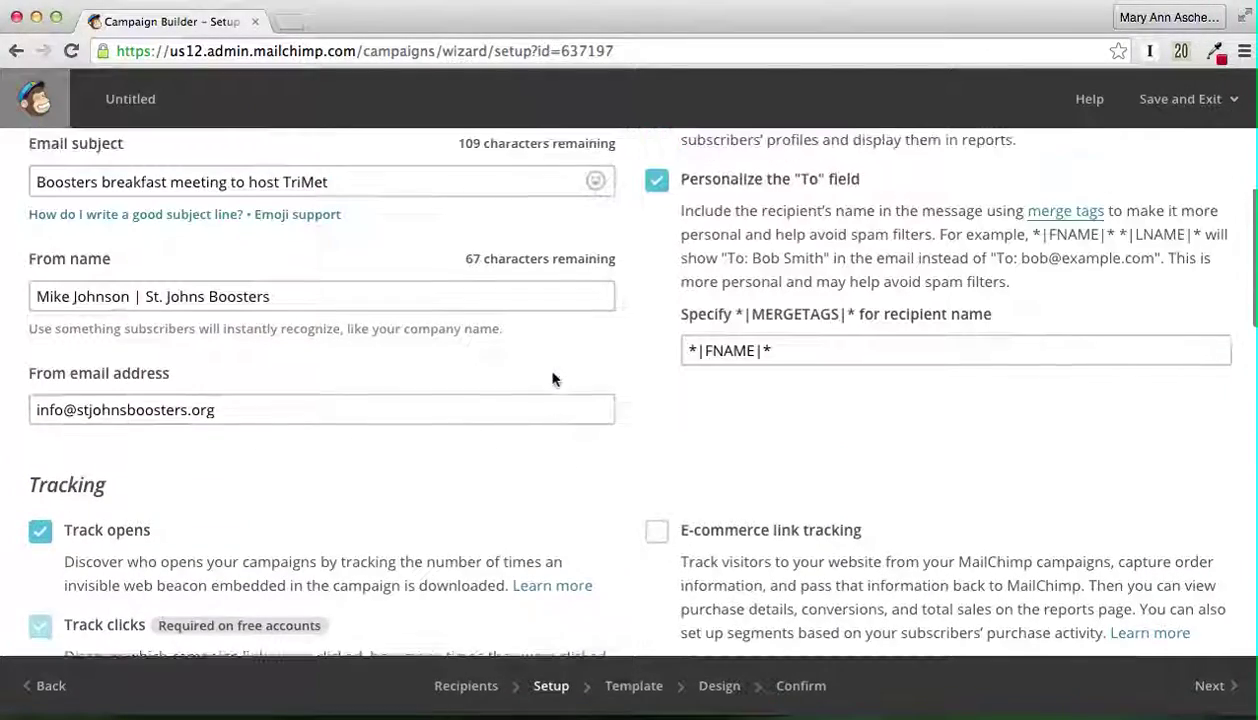
Step: Change the subject to 'Boosters Wednesday breakfast meeting featuring TriMet and stop changes' and review the setup
scroll(553, 378, up, 3)
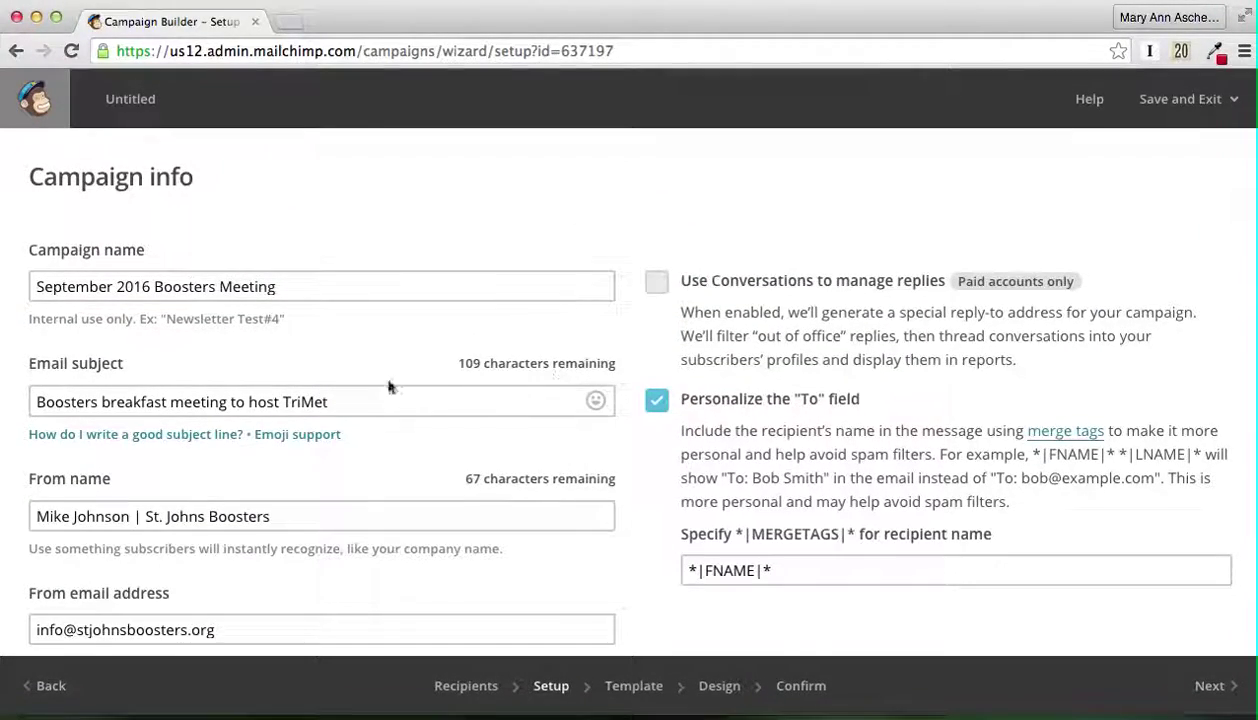
click(40, 402)
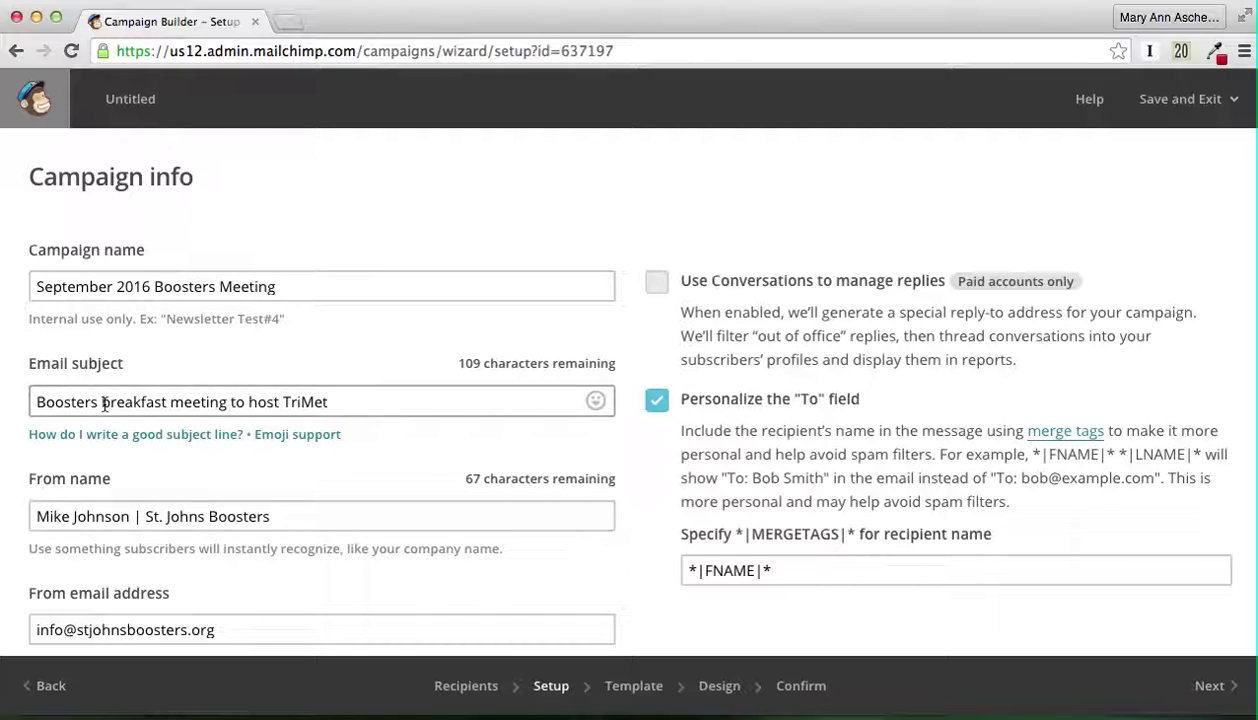
click(104, 403)
text(Wednesday)
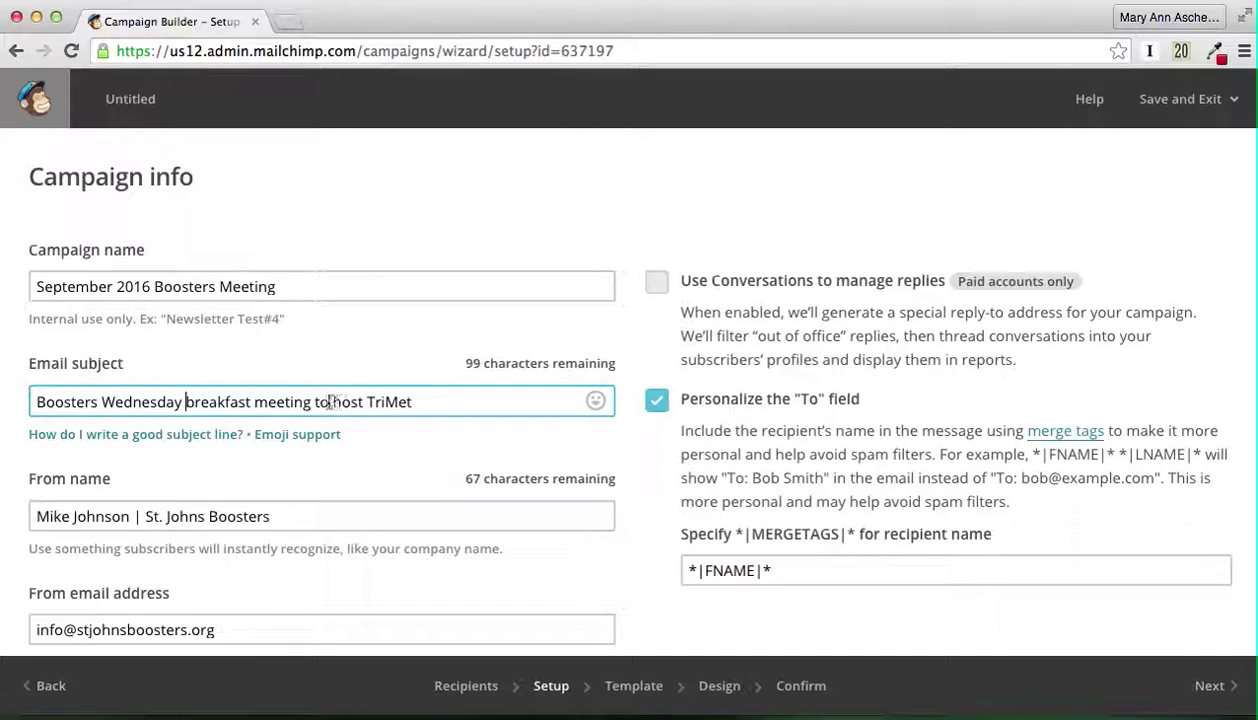
drag(317, 402, 363, 401)
text(featuring)
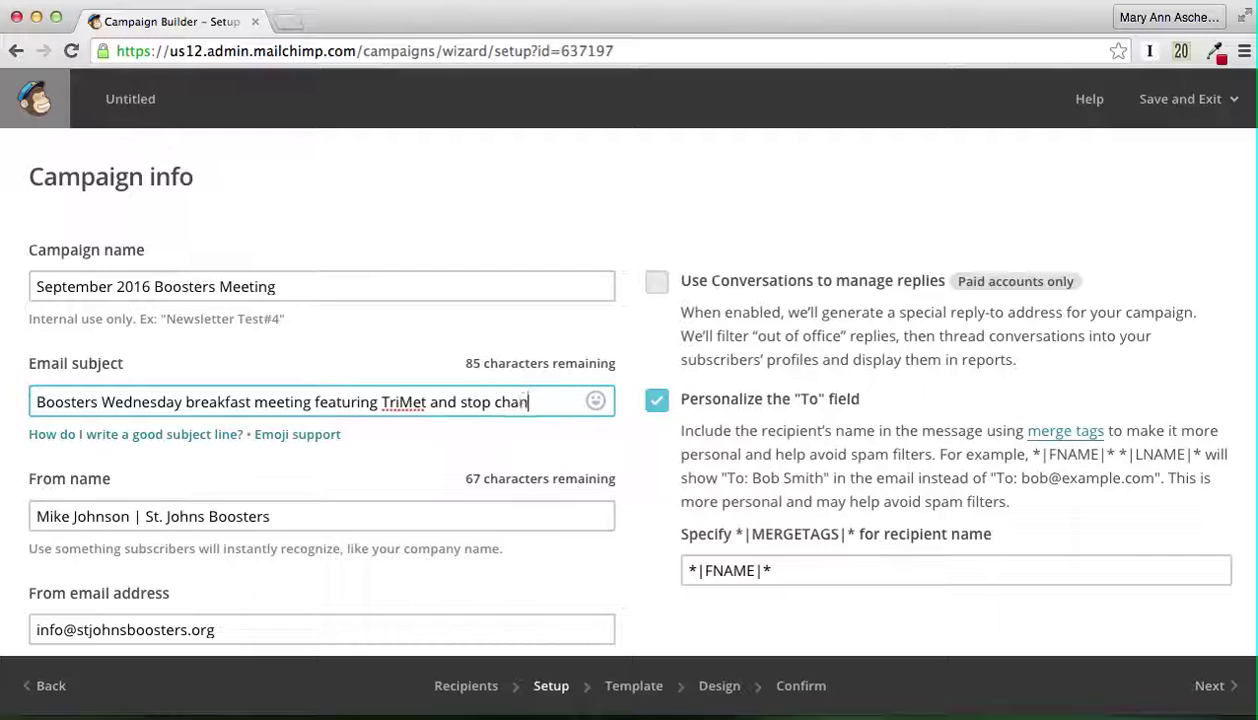
text(s)
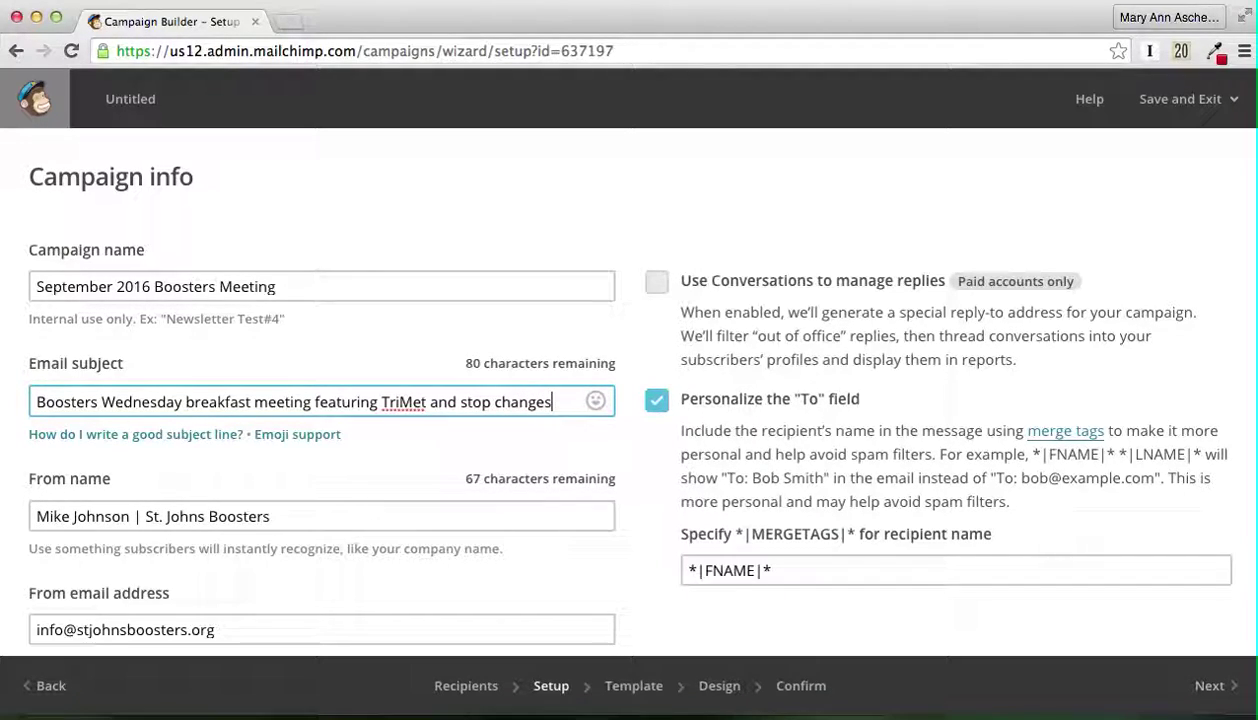
scroll(464, 392, down, 1)
scroll(464, 392, down, 10)
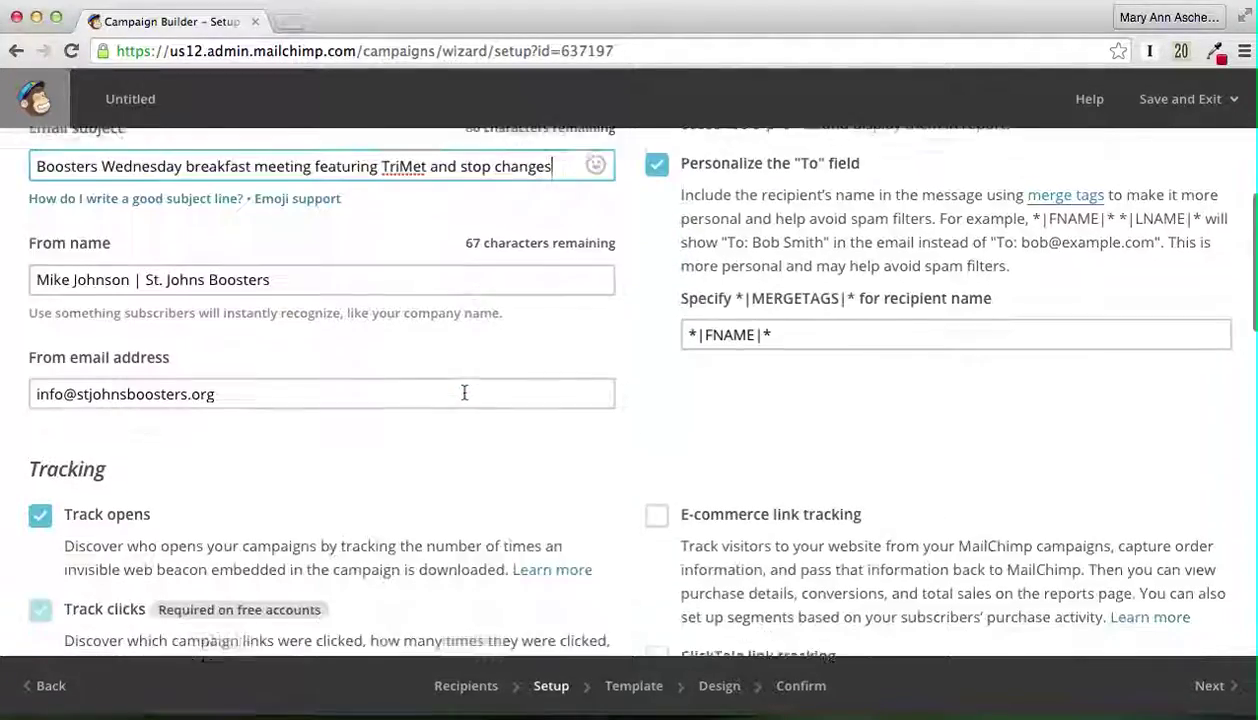
scroll(464, 398, up, 8)
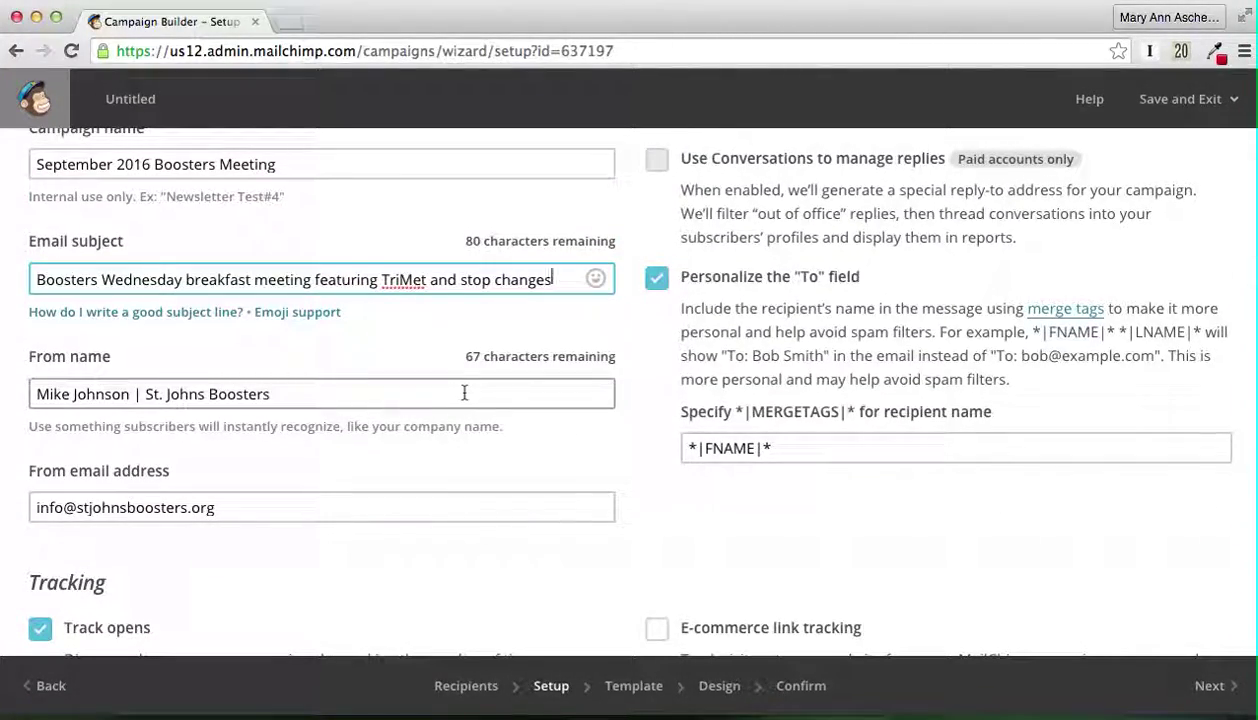
scroll(464, 392, down, 1)
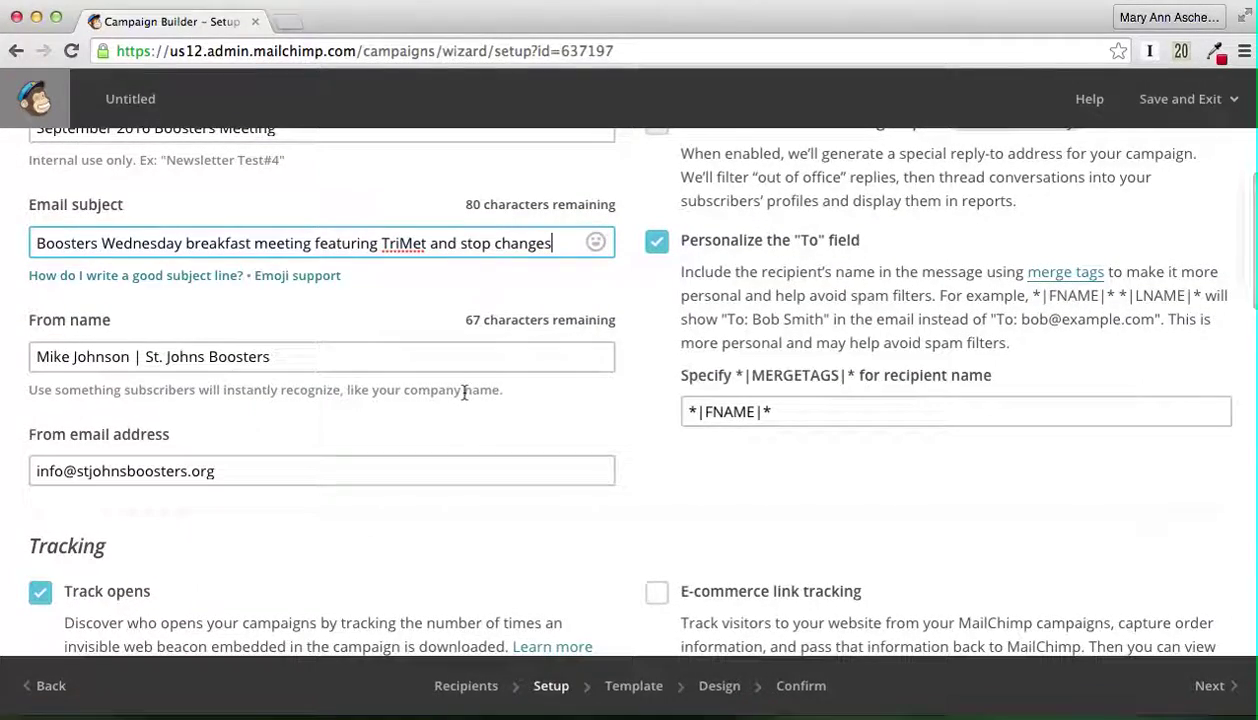
scroll(464, 395, down, 18)
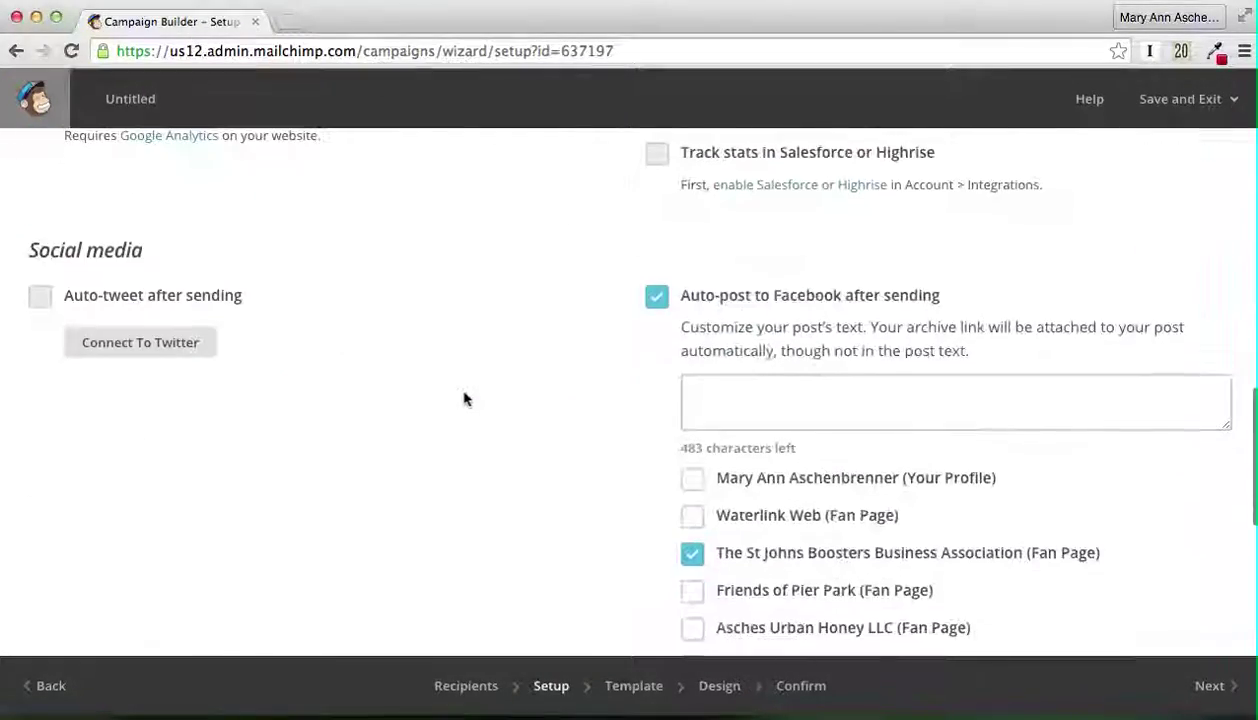
scroll(464, 398, up, 15)
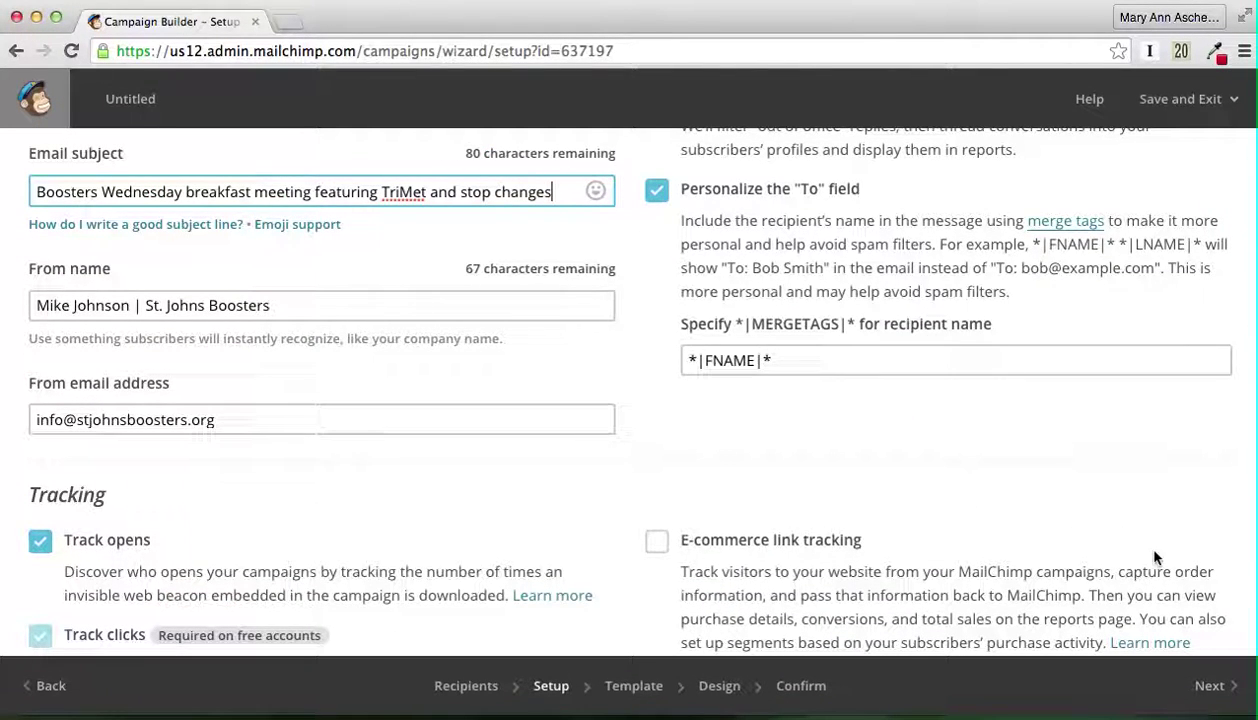
Step: Move on to templates and choose the saved St. Johns Boosters email template
click(1209, 697)
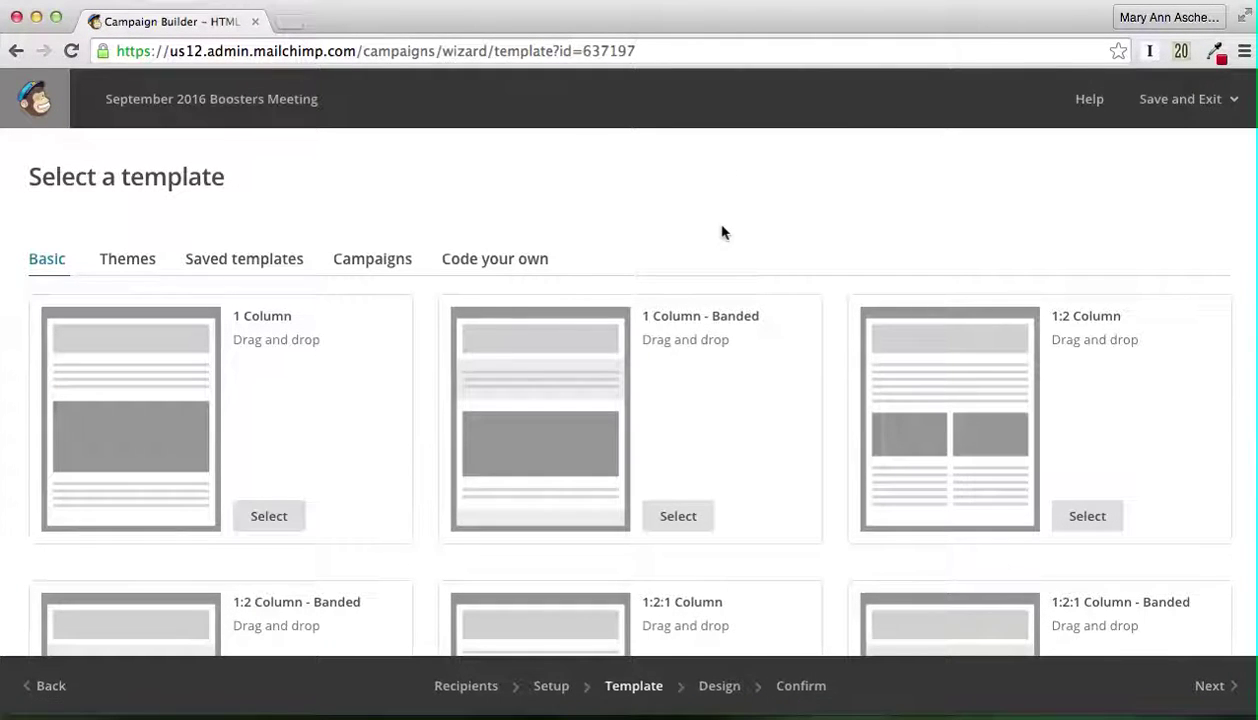
click(255, 262)
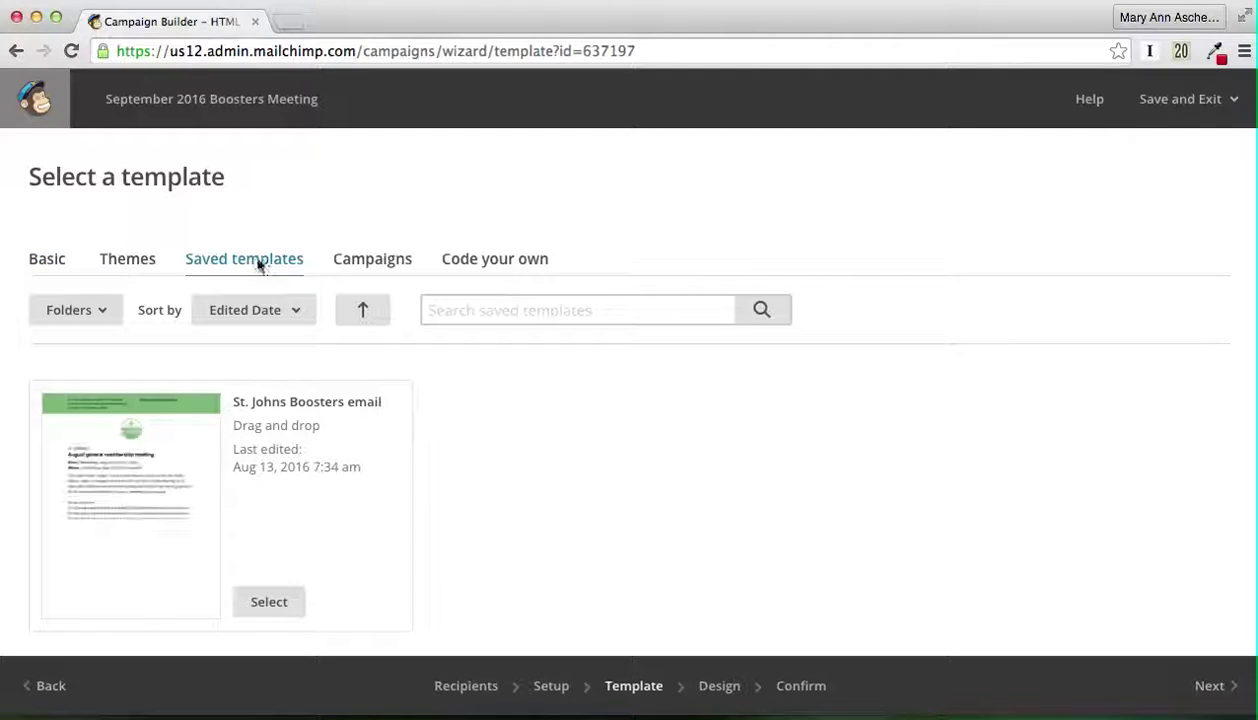
scroll(634, 257, down, 3)
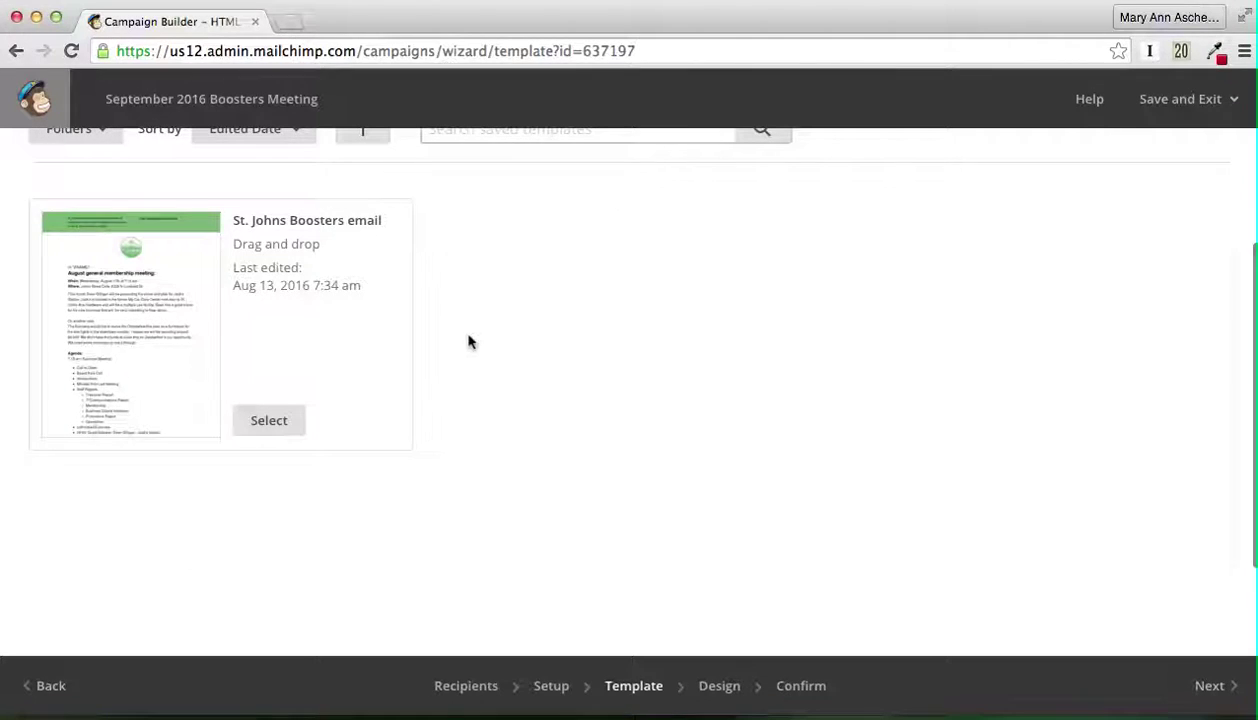
click(270, 420)
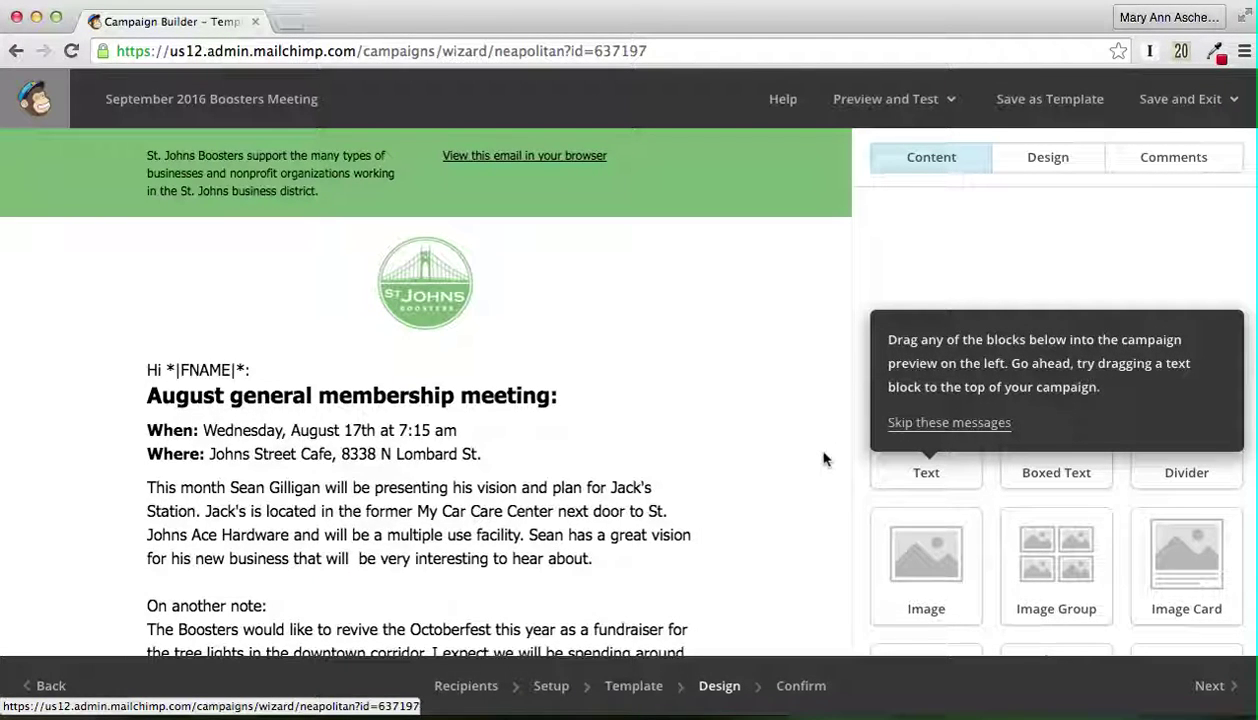
Step: In the text block, change the heading's August to September and the meeting date to September 21st
scroll(823, 458, down, 3)
scroll(823, 458, up, 3)
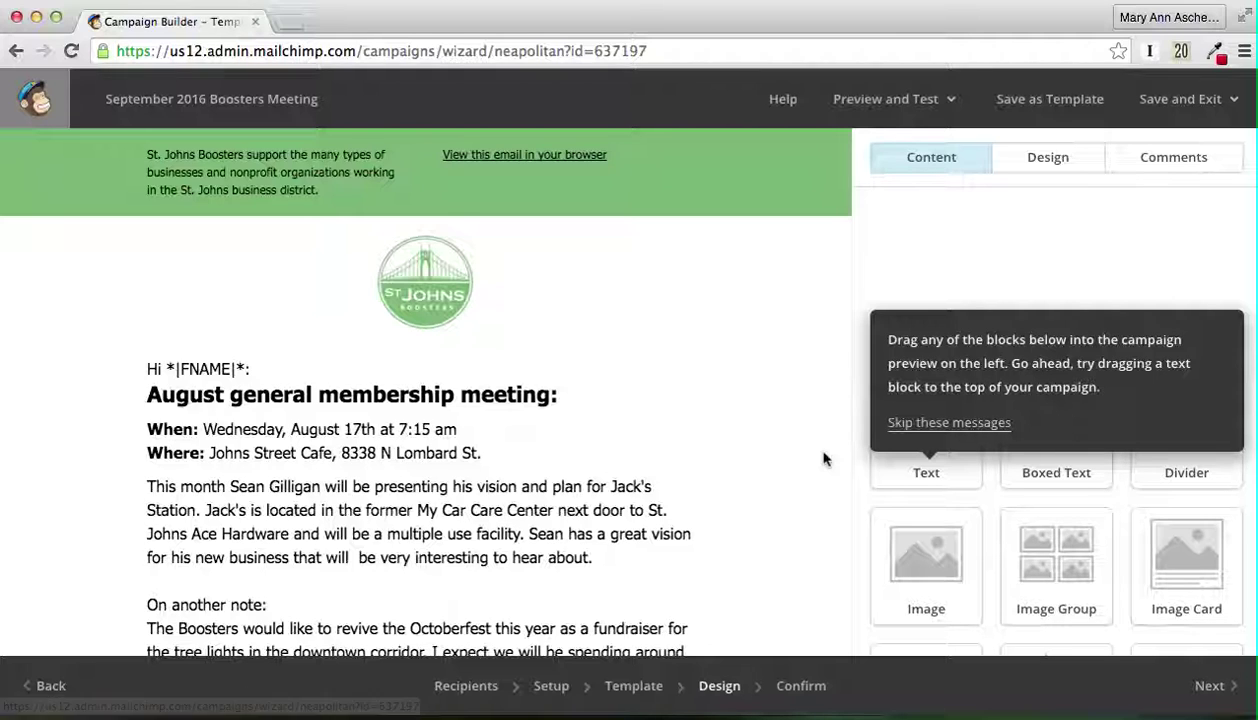
scroll(823, 458, down, 3)
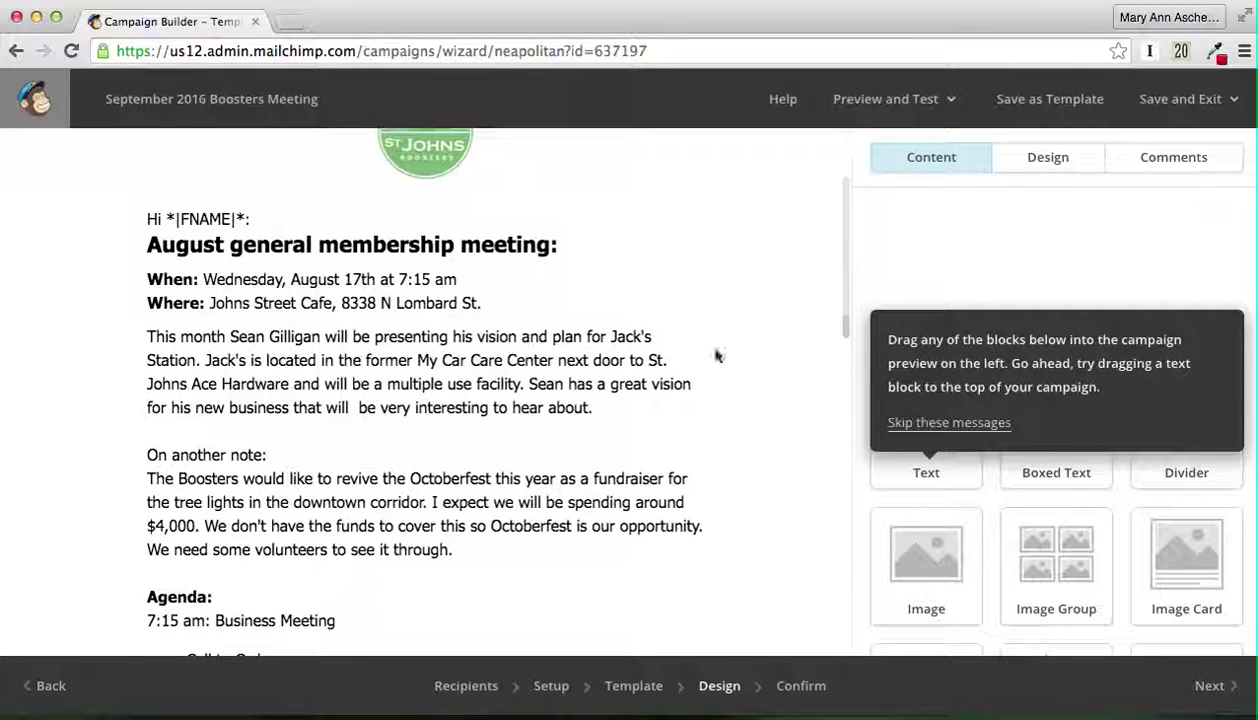
mouse_move(520, 330)
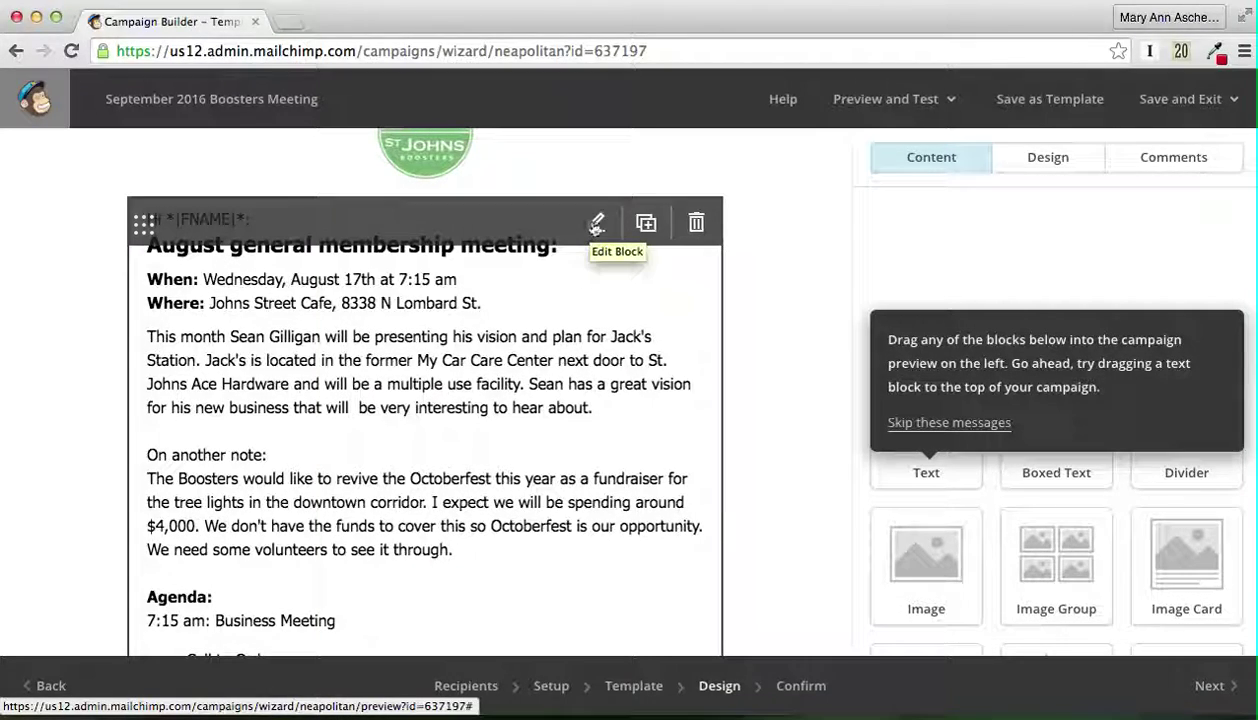
click(596, 224)
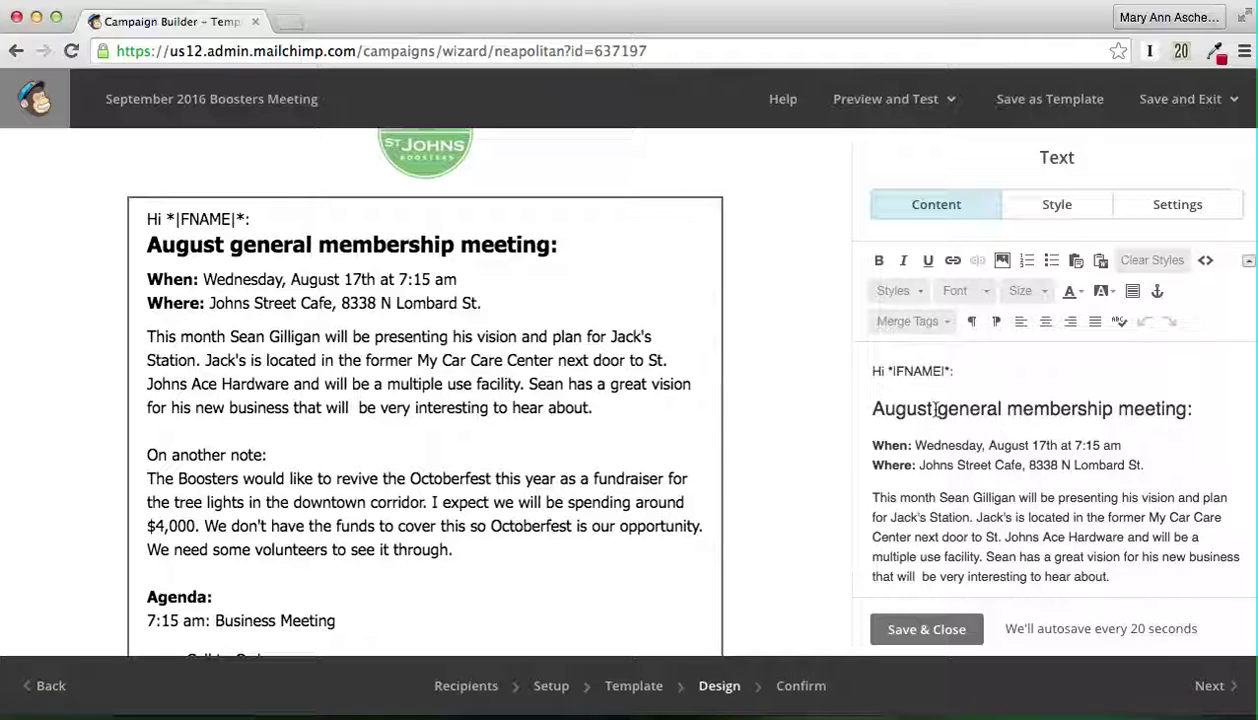
drag(936, 409, 879, 410)
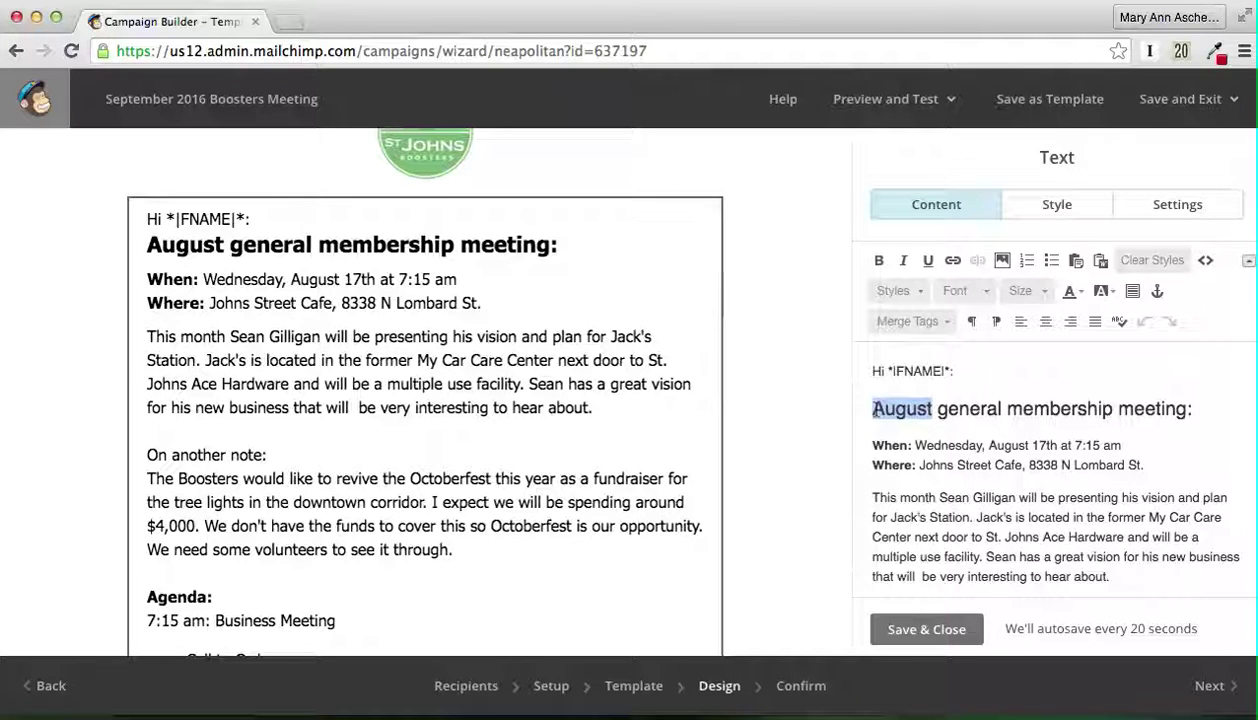
text(September)
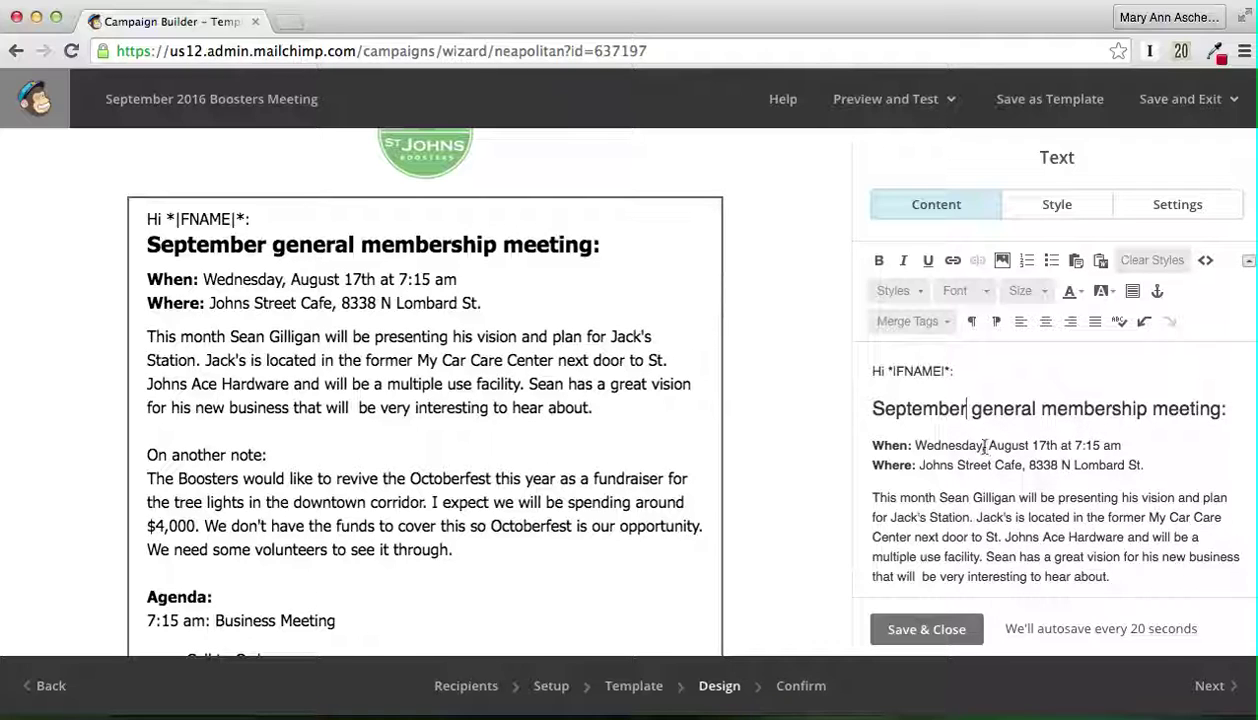
drag(988, 446, 1049, 445)
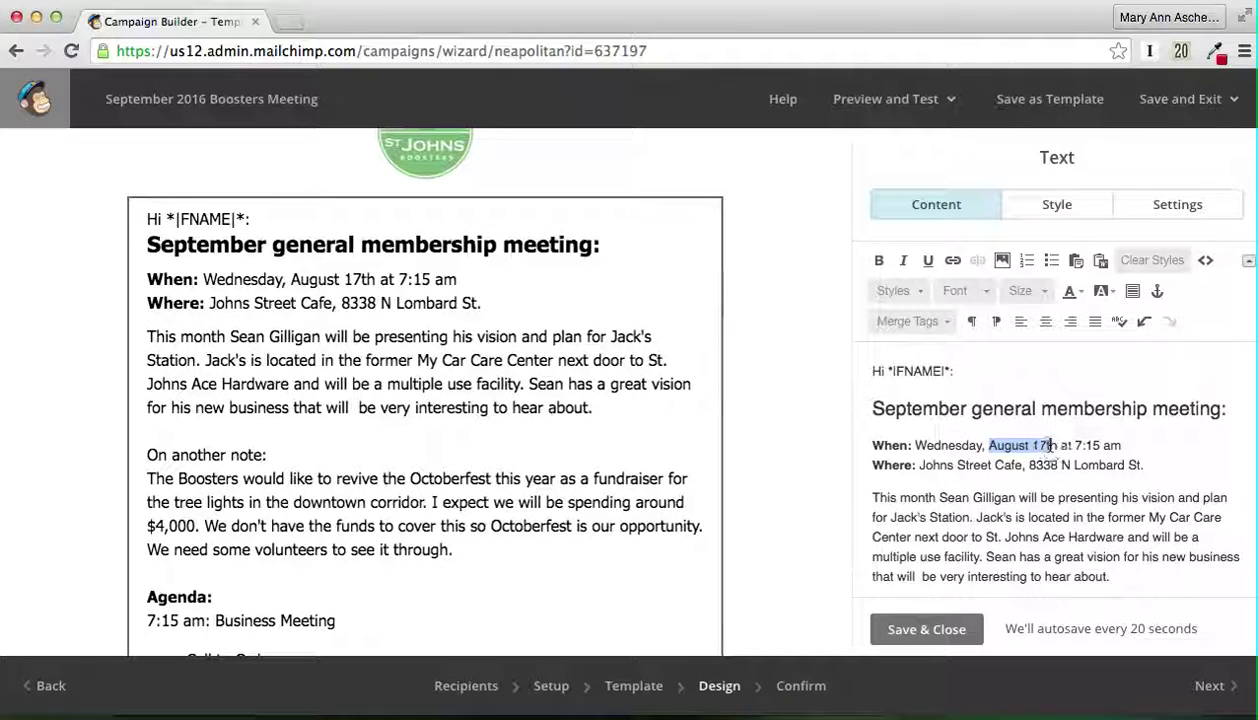
text(September)
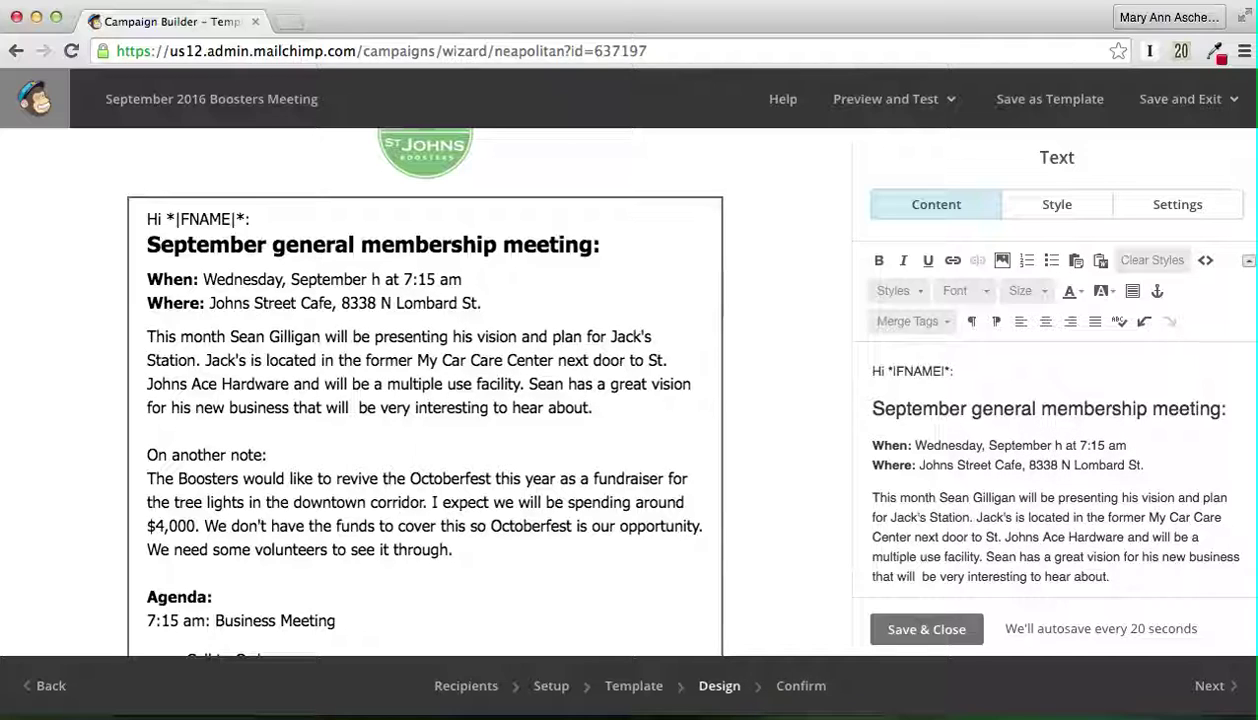
text( 21st)
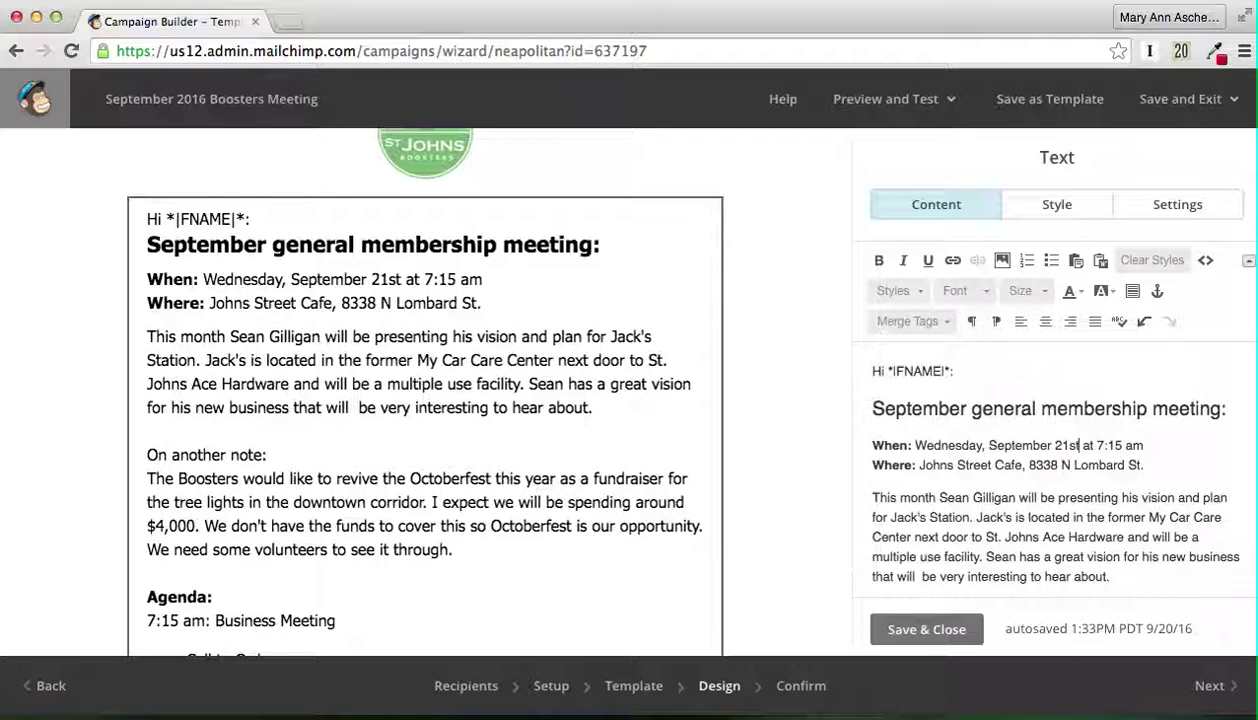
Step: Switch to Apple Mail's Boosters Message with the new content
scroll(1050, 460, down, 2)
scroll(1050, 470, down, 1)
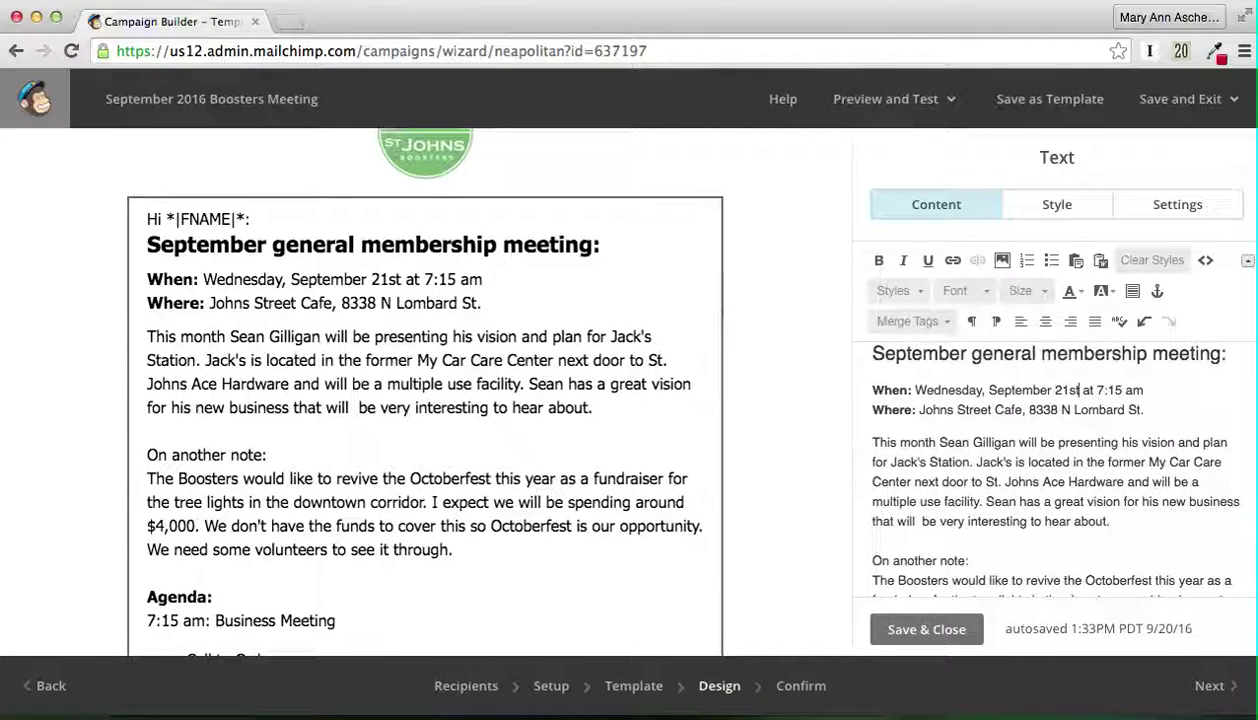
click(1140, 700)
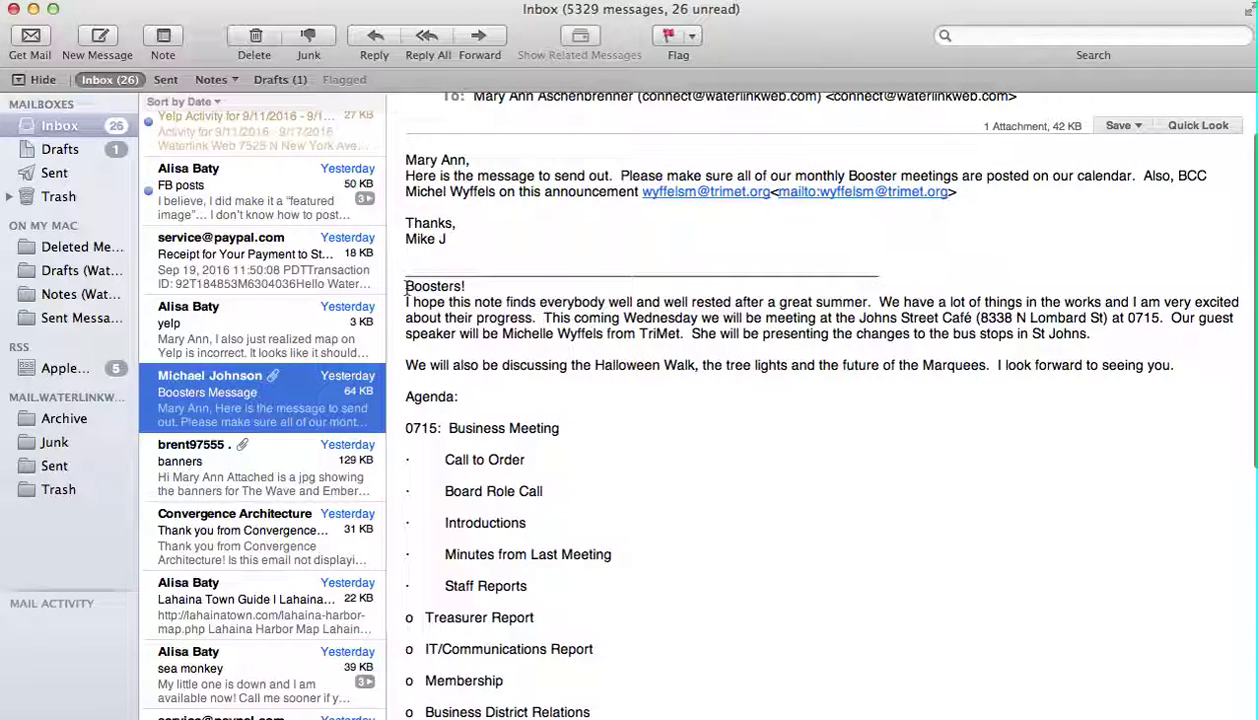
Step: Read the Boosters message's opening paragraphs and agenda in Mail, then minimize Mail
drag(406, 288, 818, 380)
key(super+c)
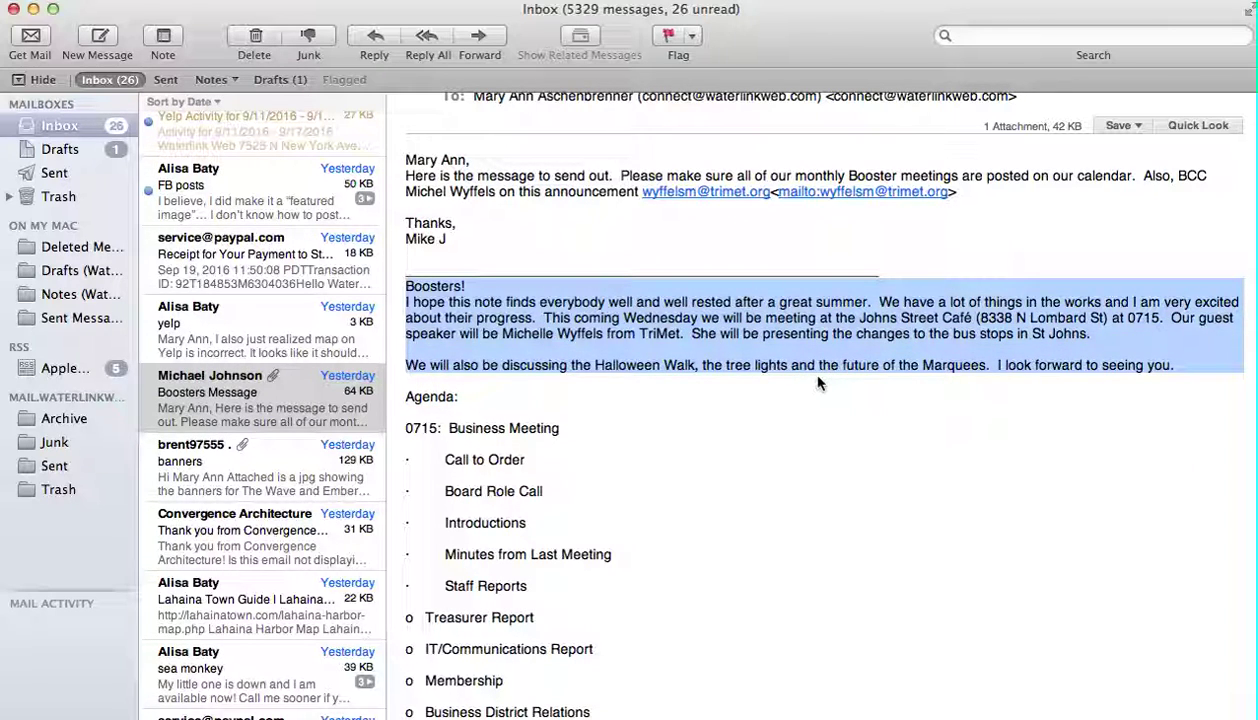
scroll(818, 382, down, 5)
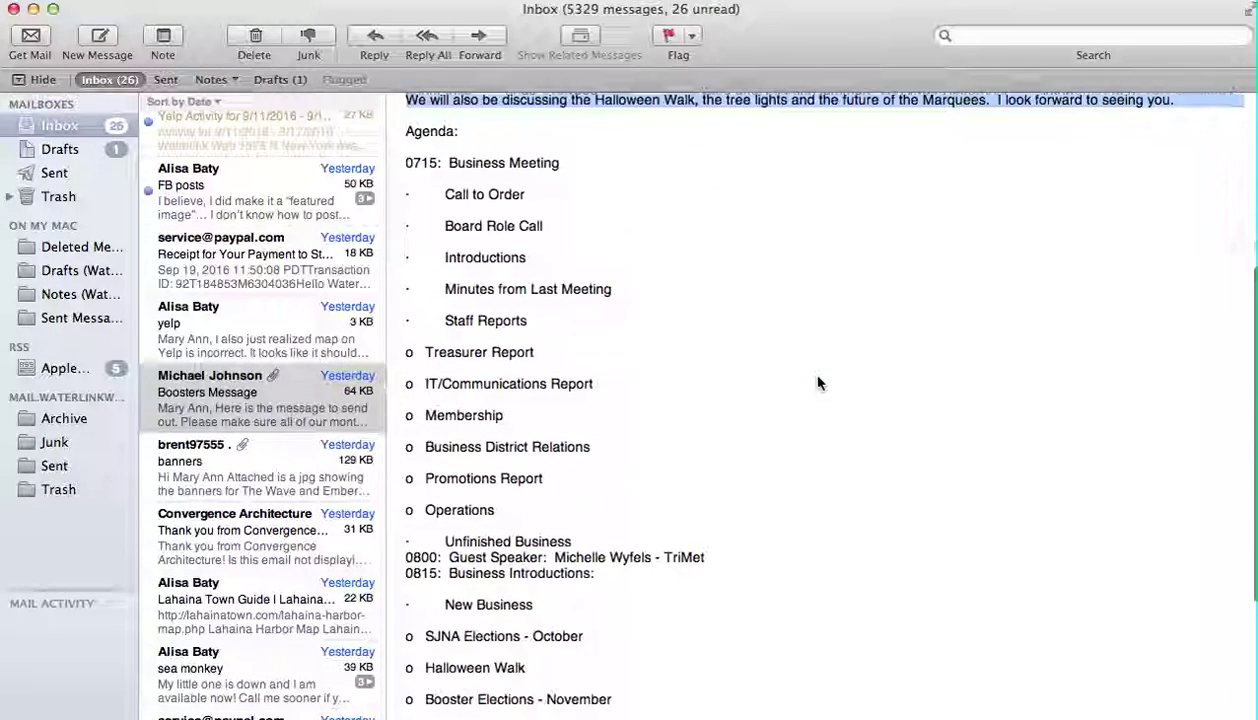
scroll(818, 383, down, 4)
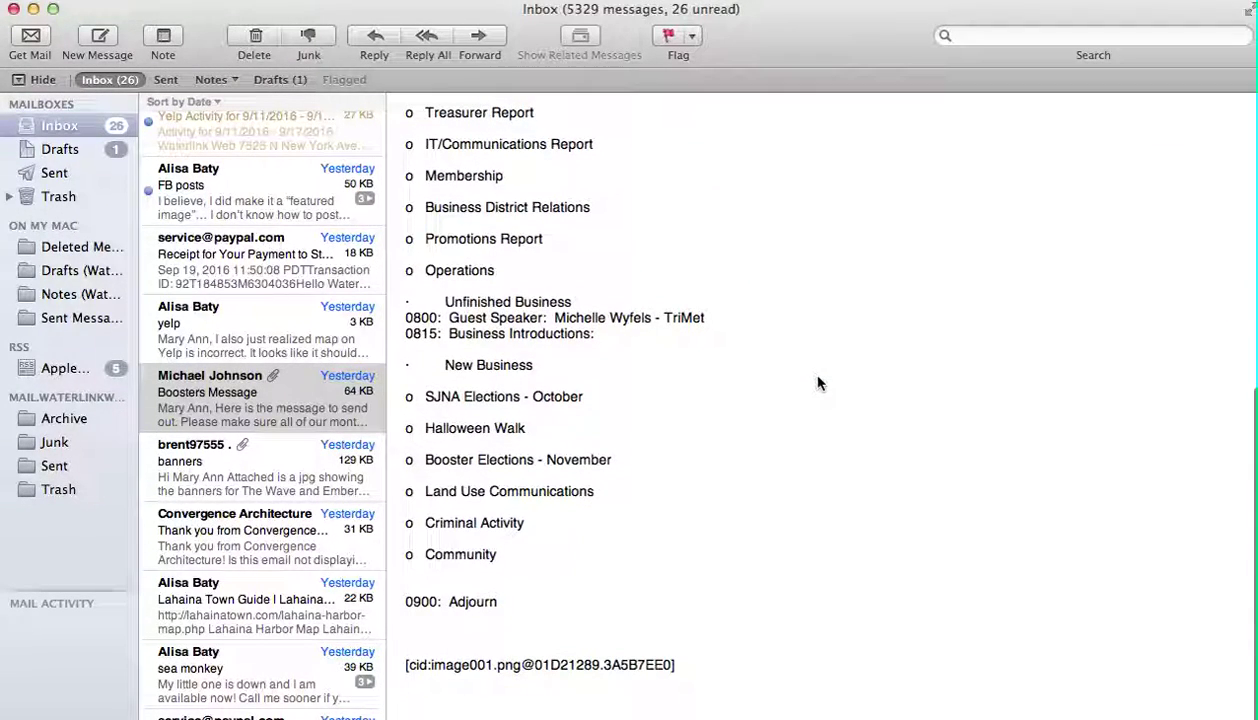
click(33, 9)
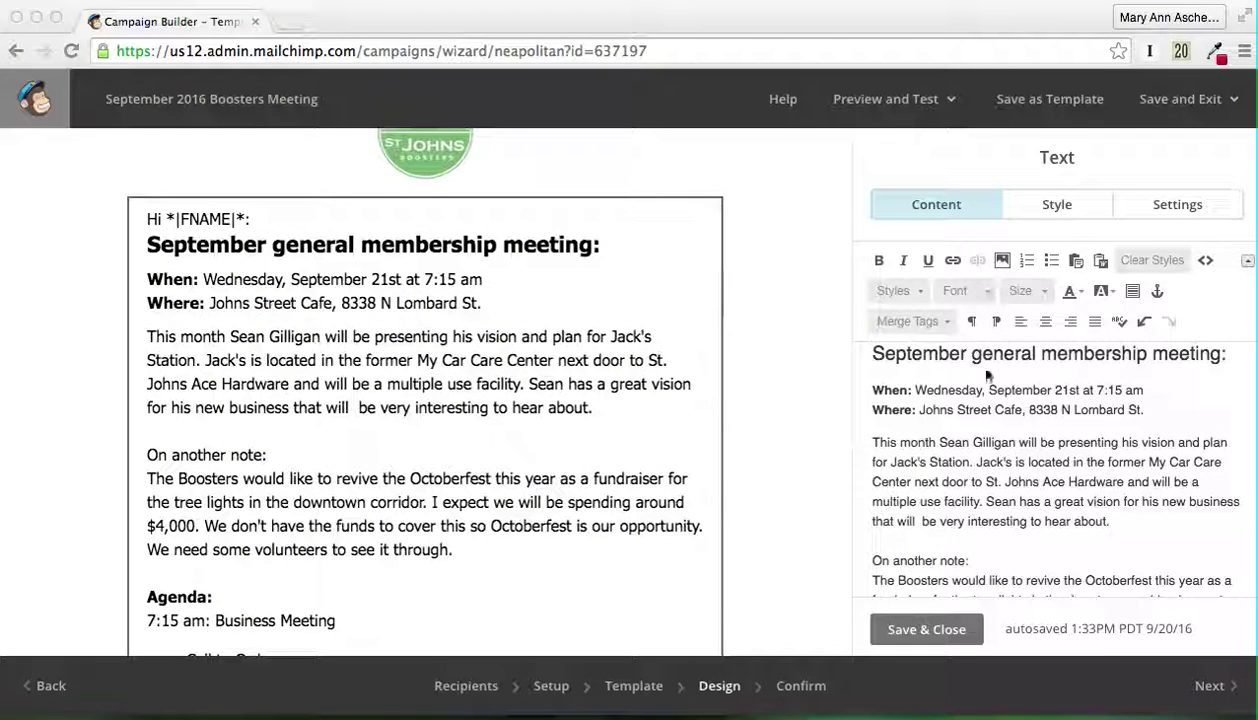
Step: Paste the Boosters note over the old paragraphs, from This month through the Octoberfest appeal
click(877, 442)
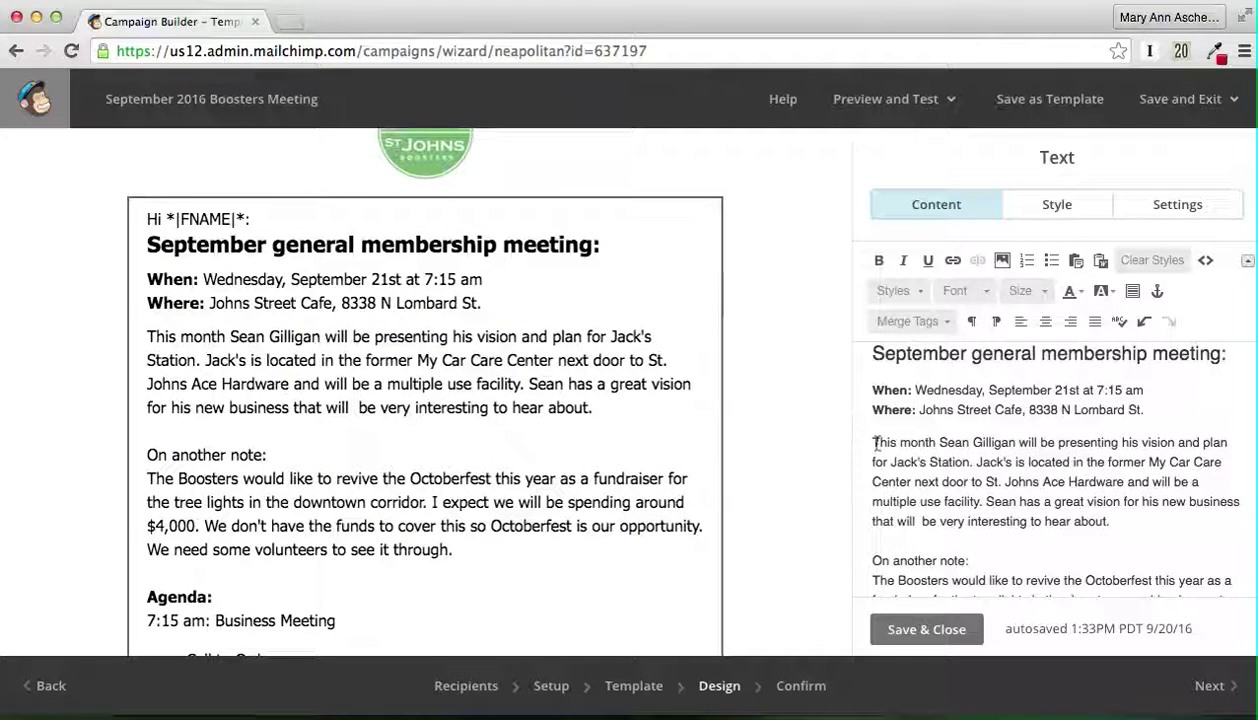
drag(877, 442, 1101, 511)
scroll(1101, 511, down, 2)
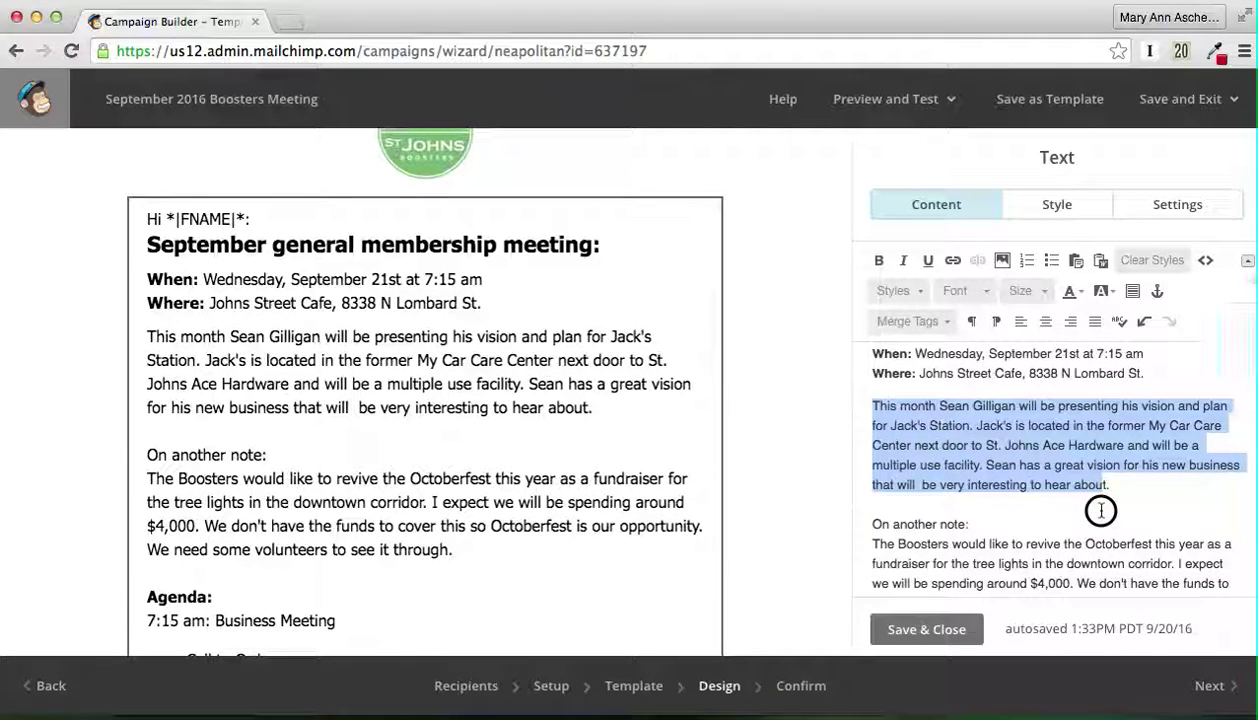
scroll(1101, 511, down, 2)
scroll(1101, 511, down, 1)
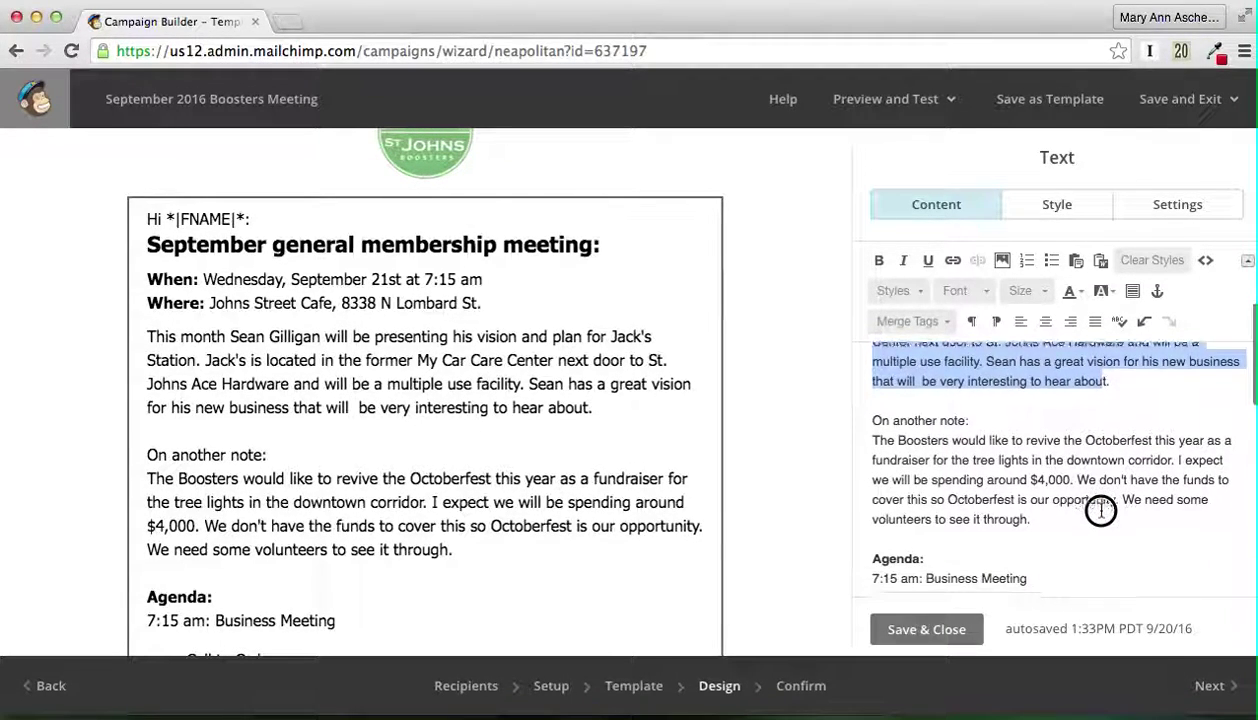
shift+click(1113, 527)
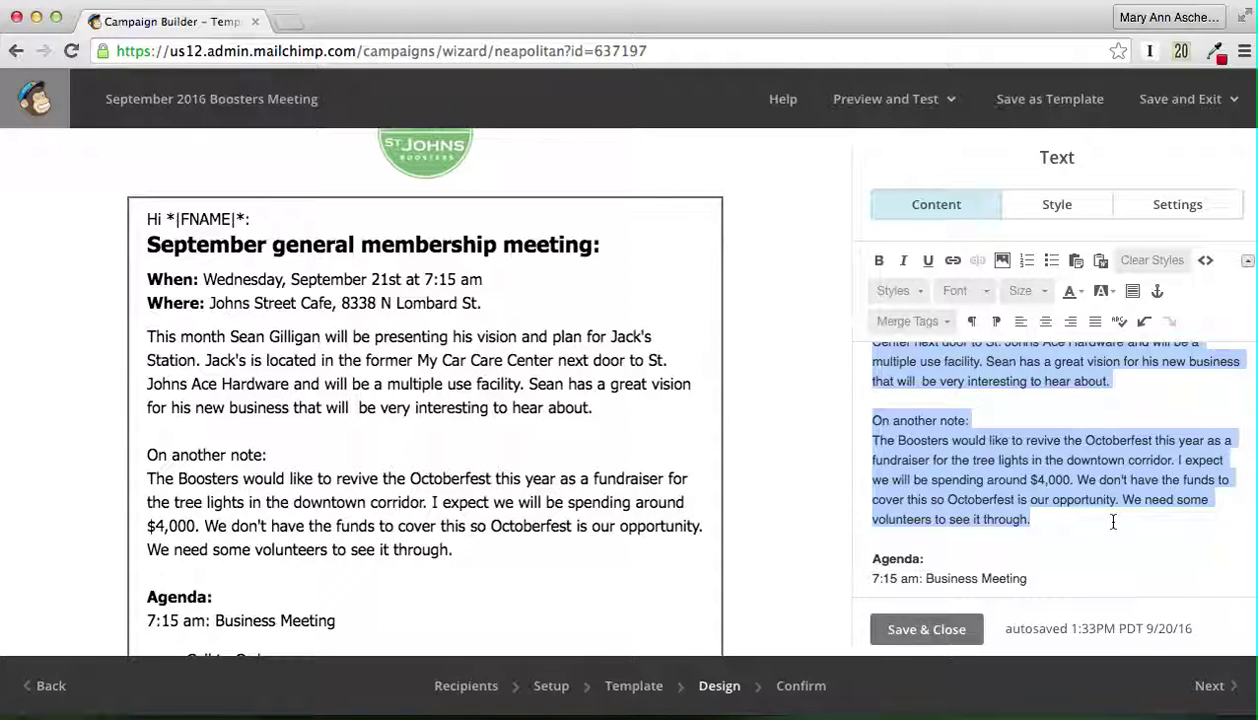
key(super+v)
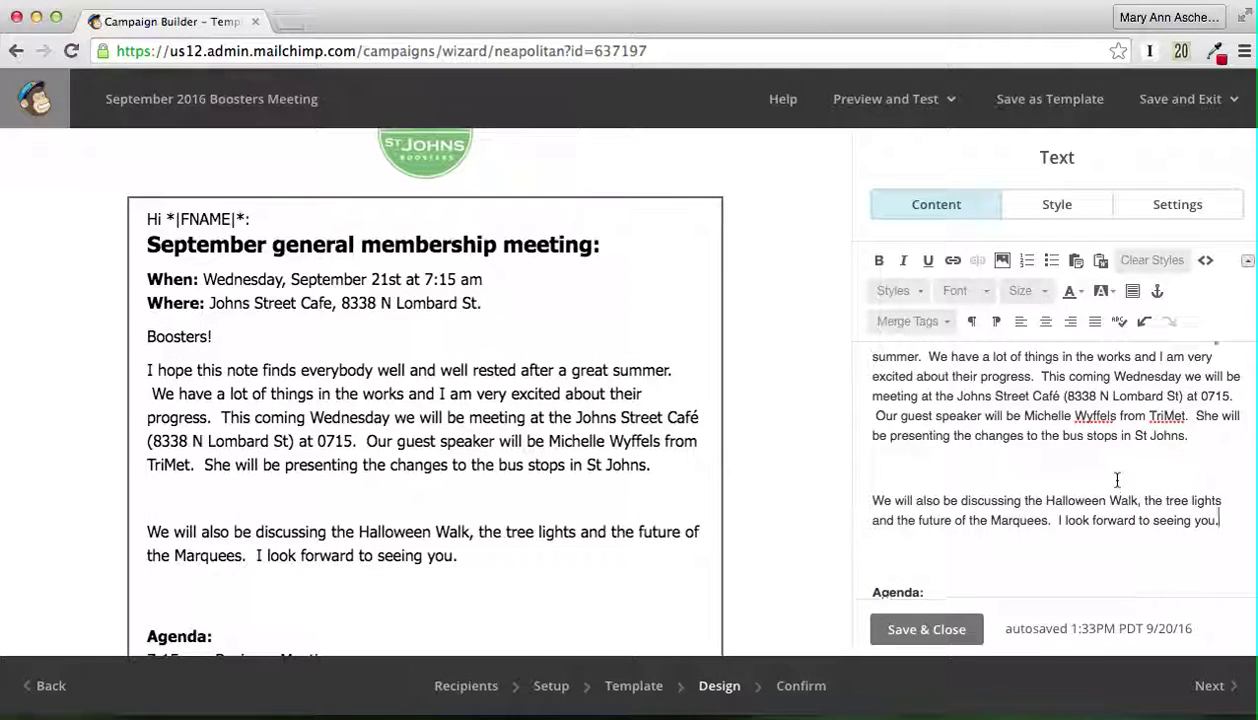
Step: Change 'This coming Wednesday' to 'Tomorrow' and remove the meeting-location sentence
scroll(1115, 500, up, 4)
scroll(1117, 480, down, 1)
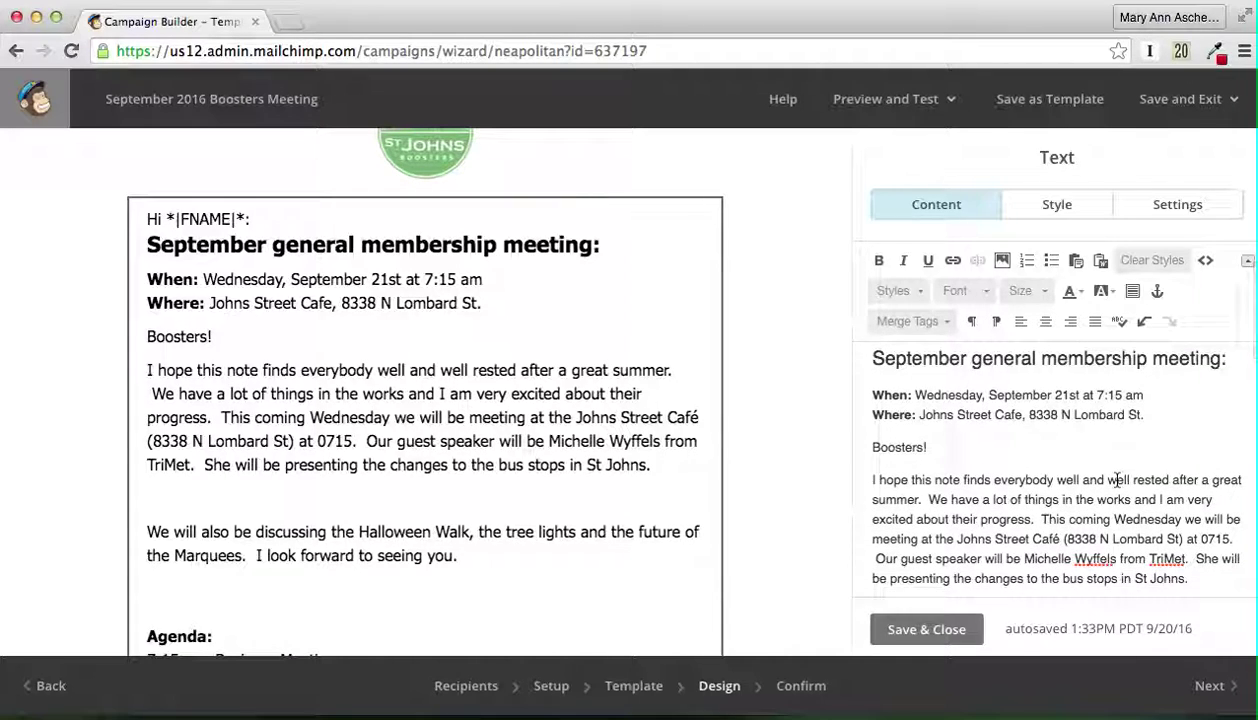
scroll(1117, 480, down, 1)
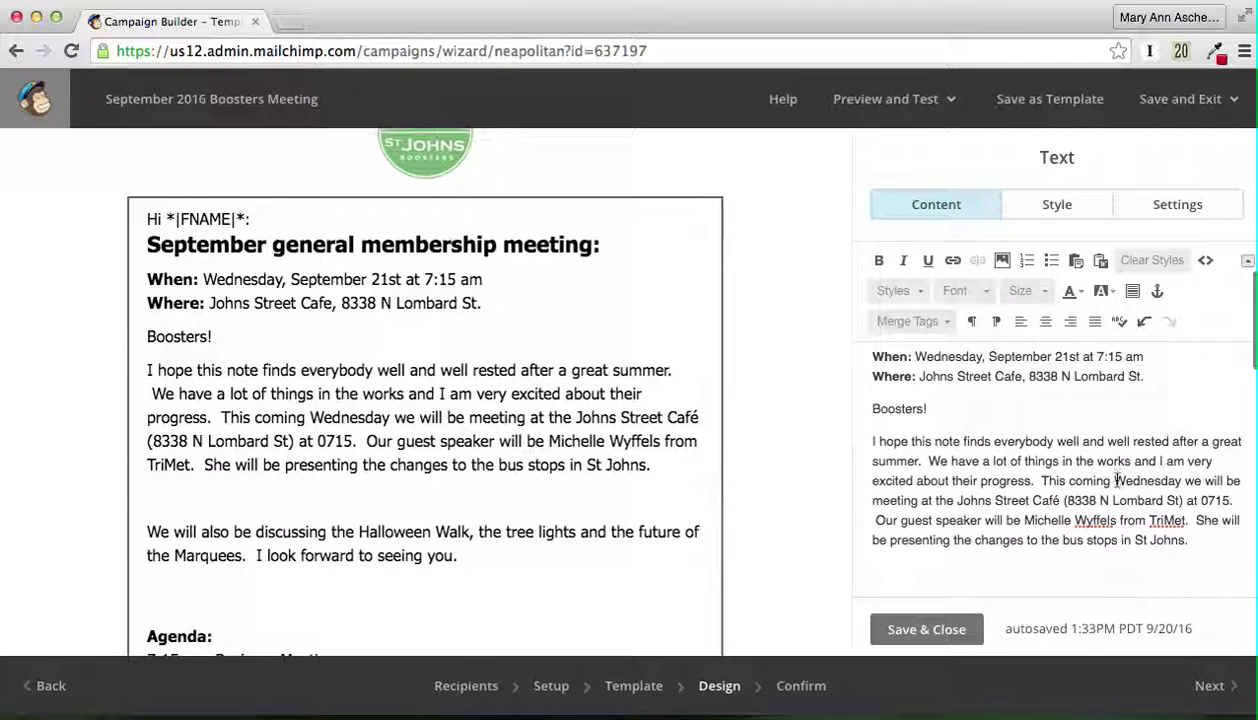
scroll(1115, 478, down, 1)
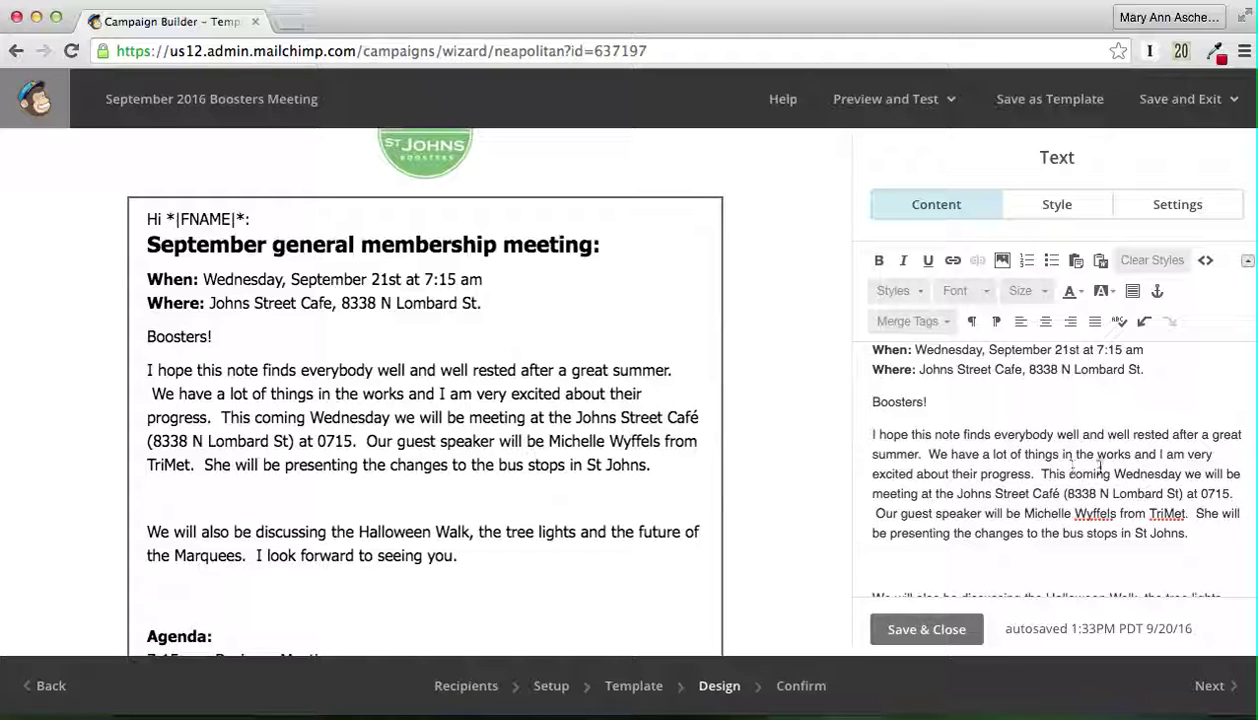
drag(1041, 474, 1113, 474)
text(Tomorrow,)
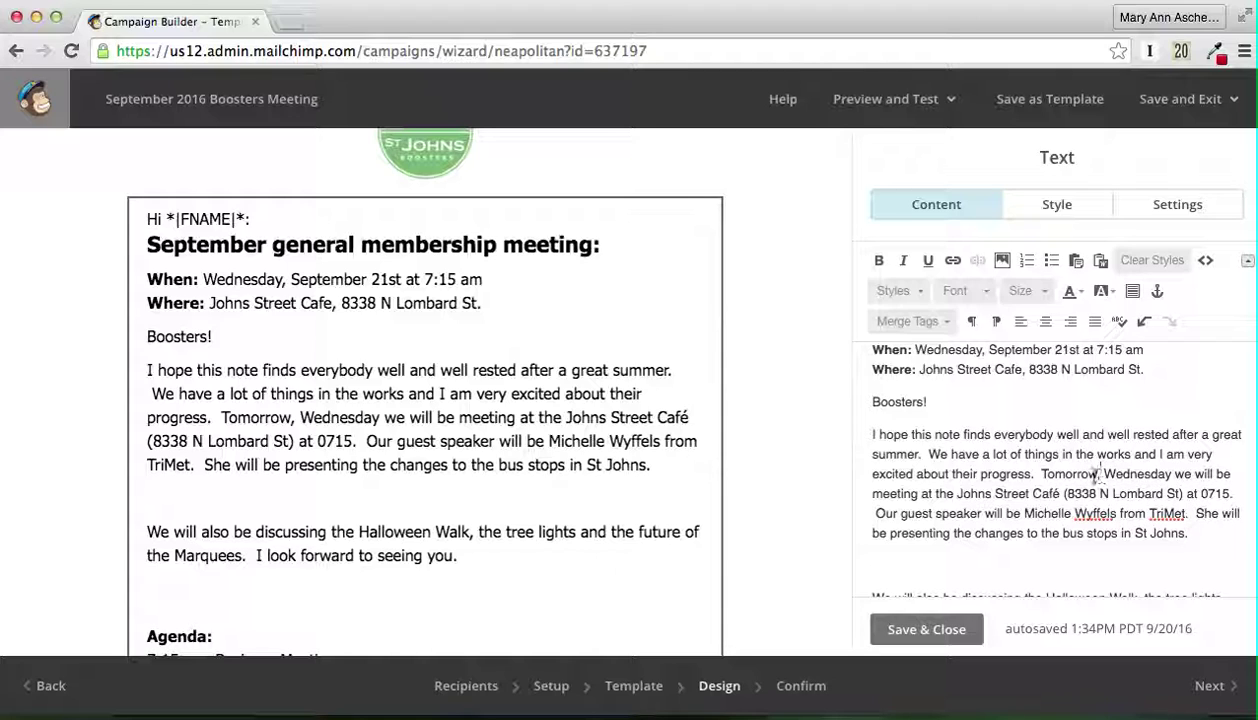
drag(1099, 474, 1172, 474)
key(BackSpace)
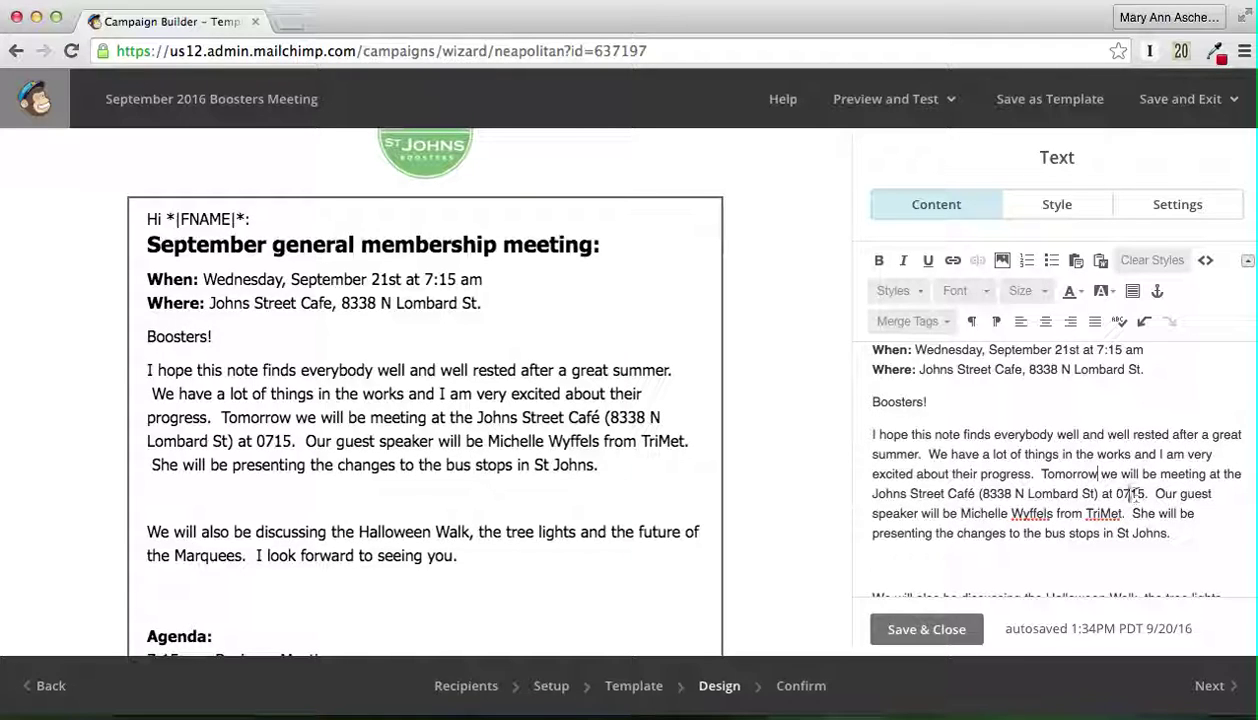
drag(1103, 478, 1165, 497)
text(our guest speaker)
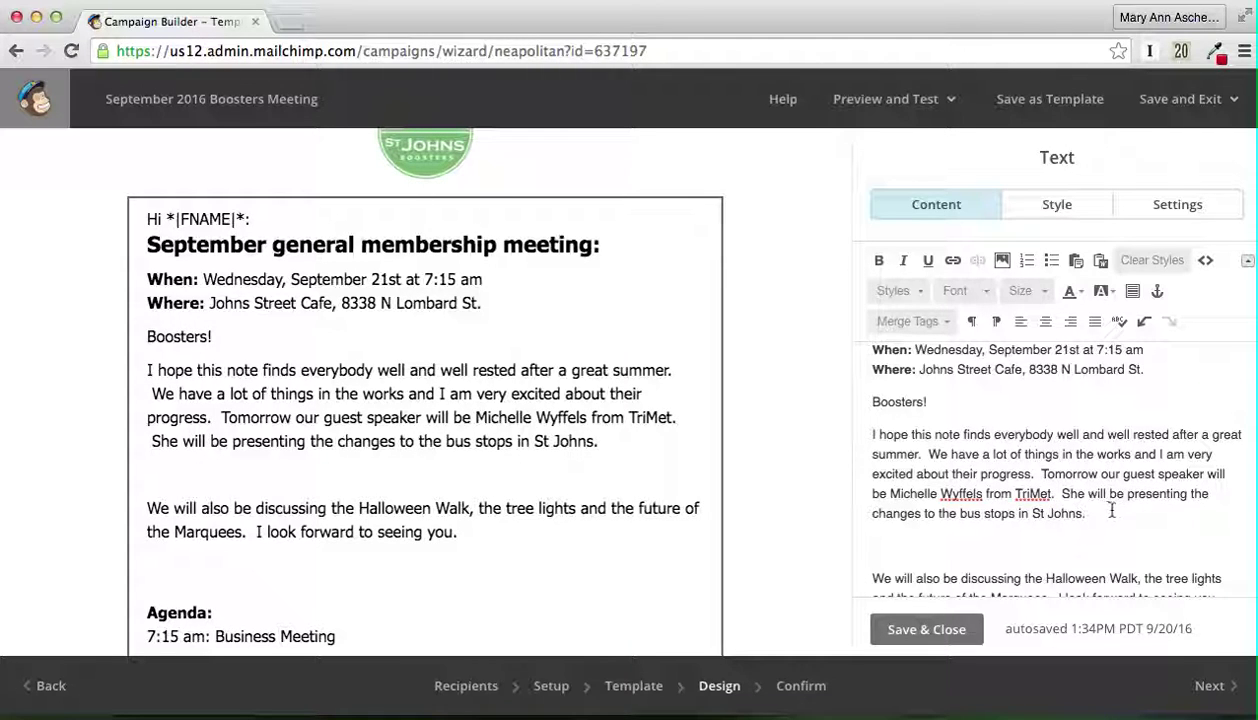
Step: Remove the extra blank lines between paragraphs, leaving one blank line before Agenda
scroll(1113, 519, down, 3)
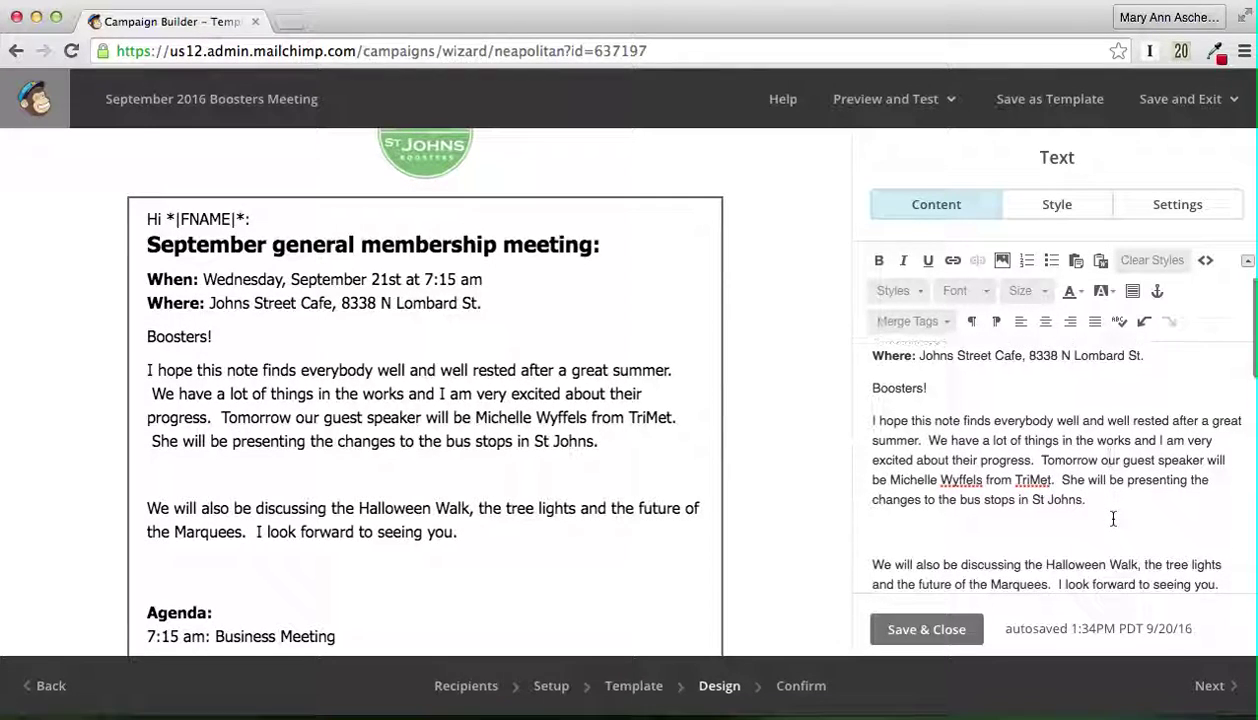
click(915, 497)
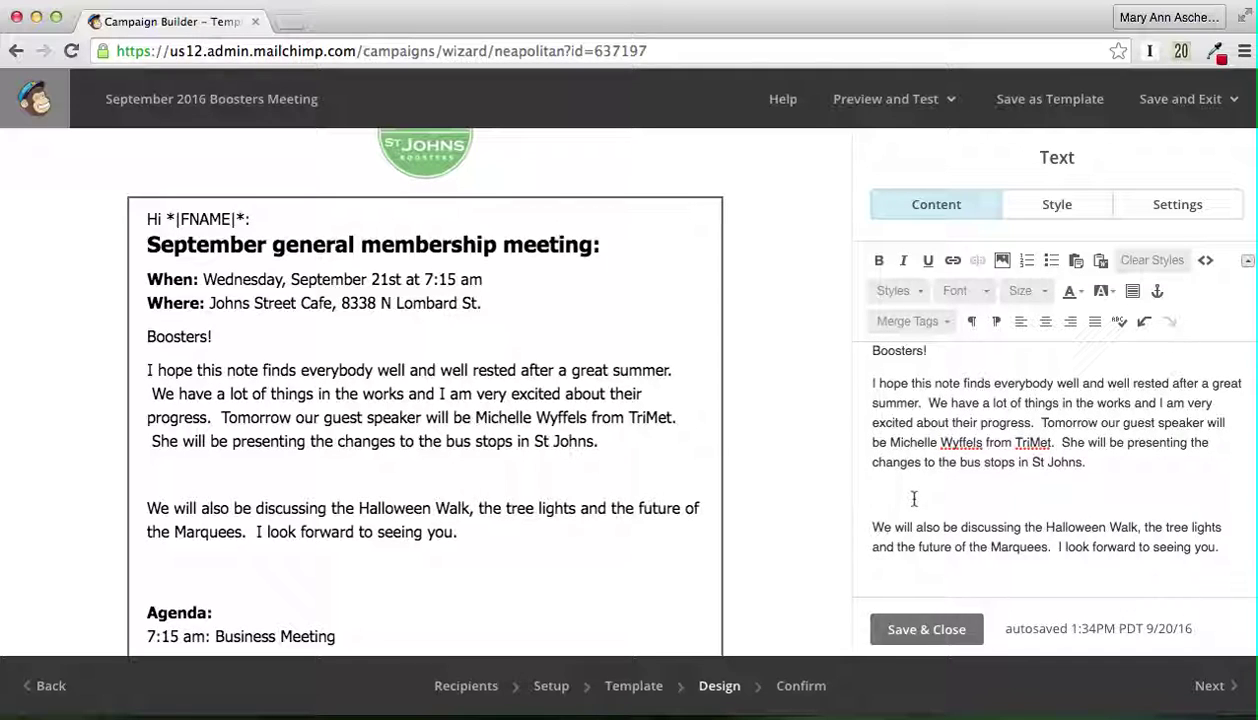
key(BackSpace)
scroll(912, 467, down, 5)
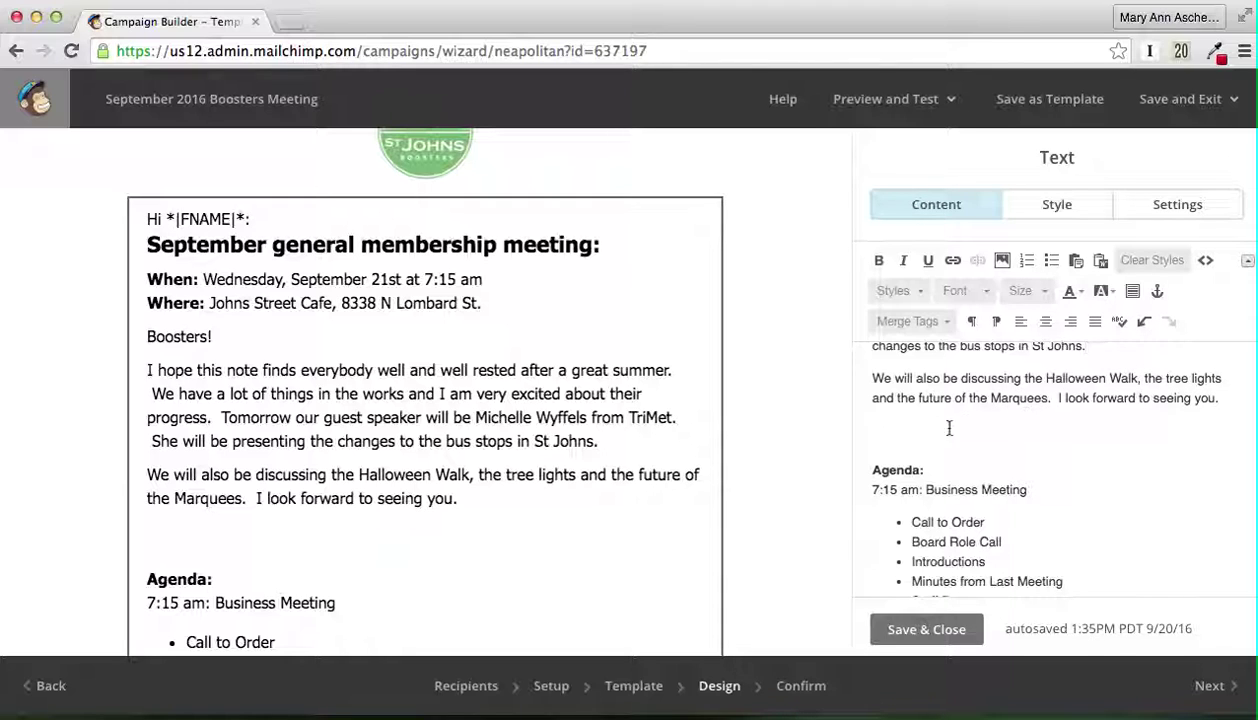
click(883, 433)
key(BackSpace)
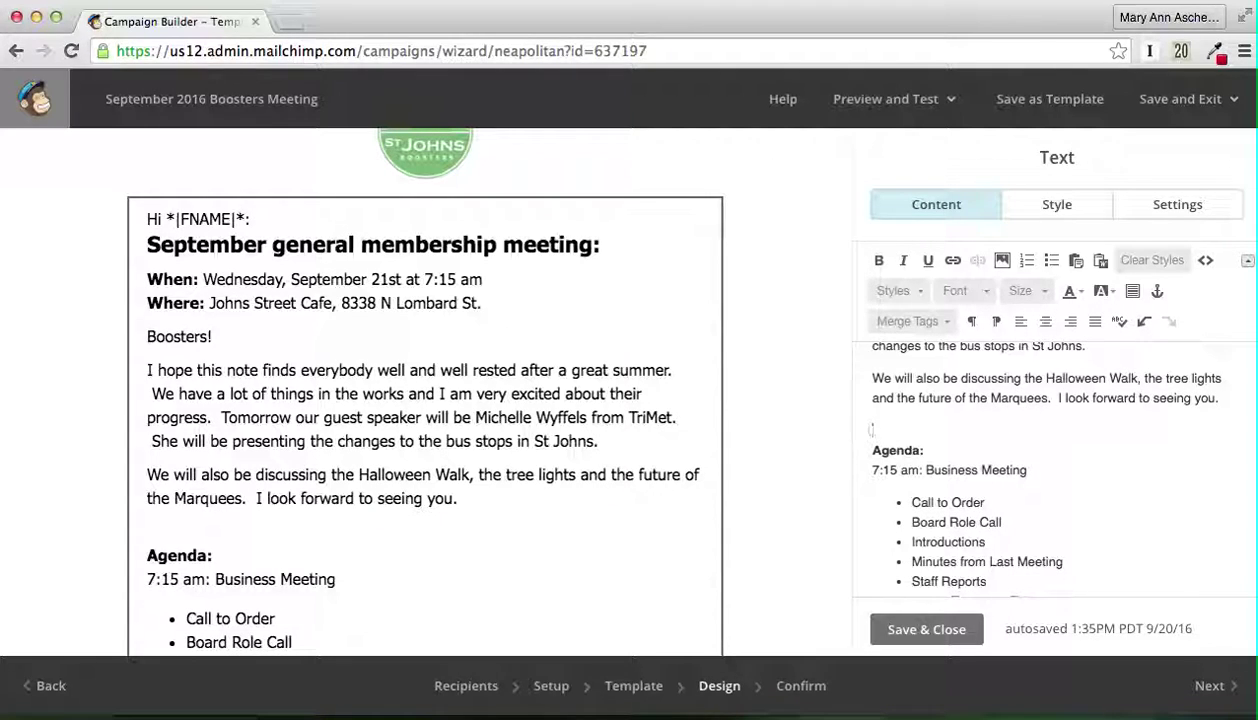
key(BackSpace)
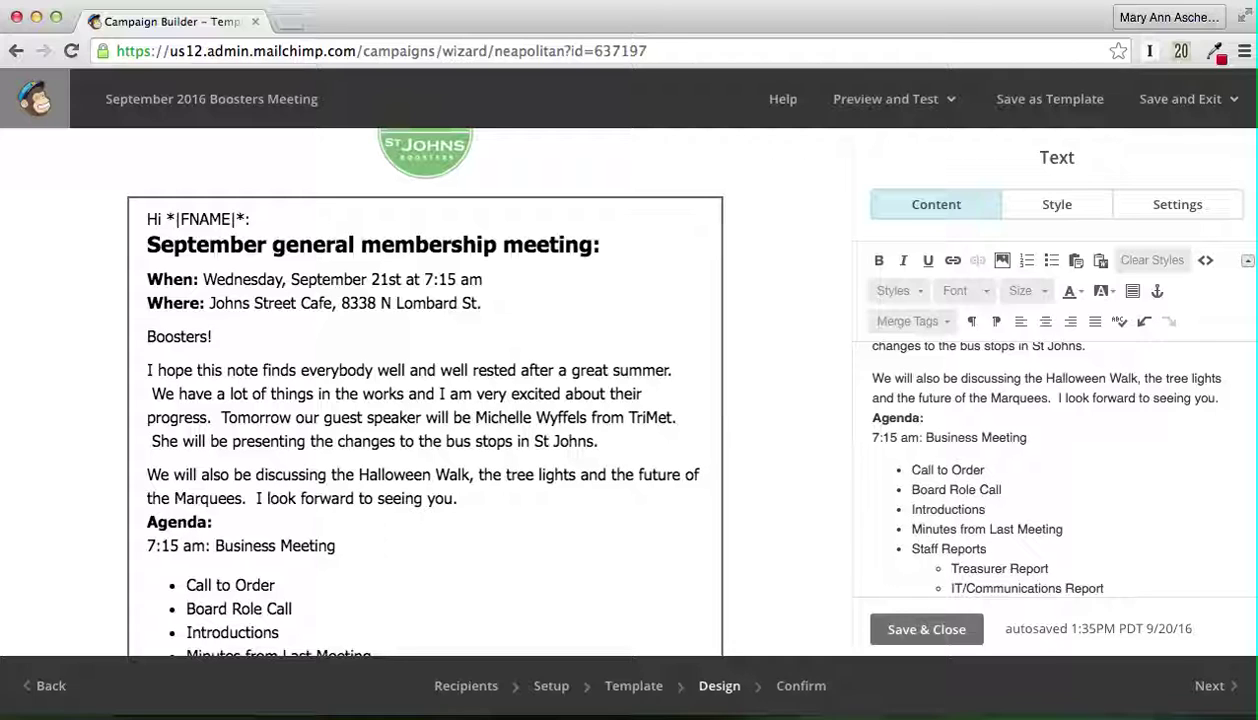
key(Return)
scroll(975, 524, down, 10)
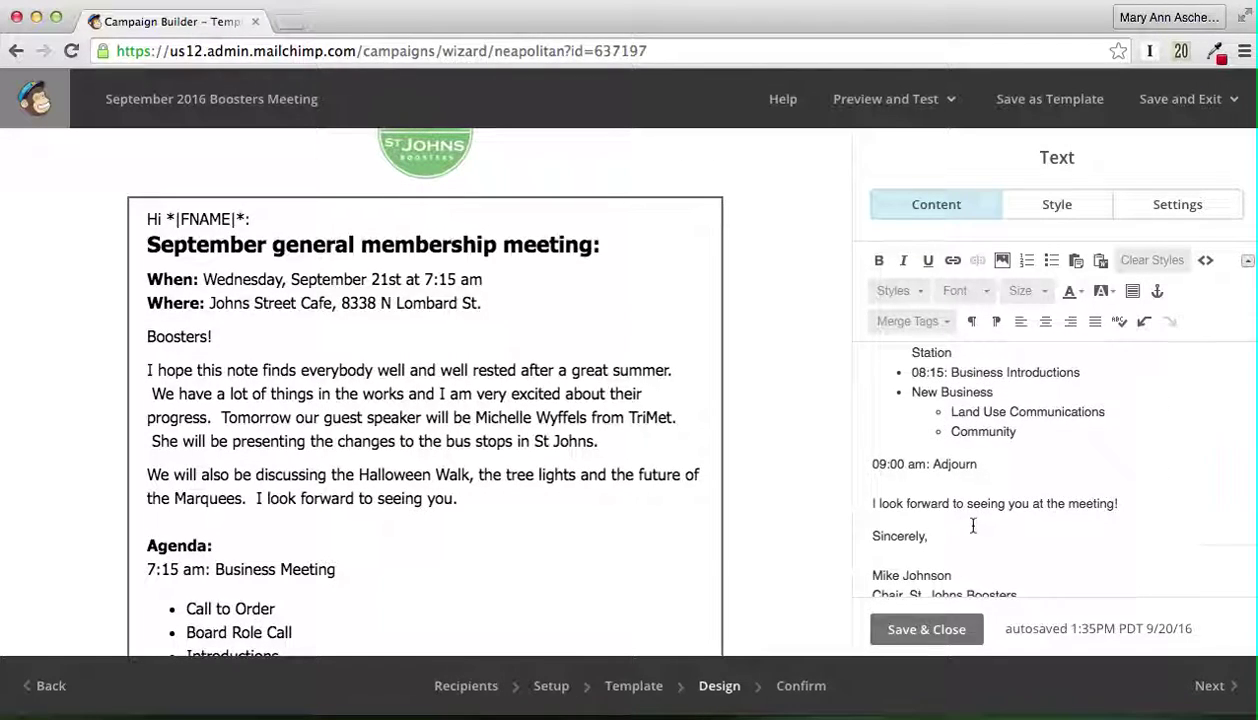
Step: Restore Mail and select the 0800 TriMet guest speaker and 0815 Business Introductions agenda lines
mouse_move(960, 716)
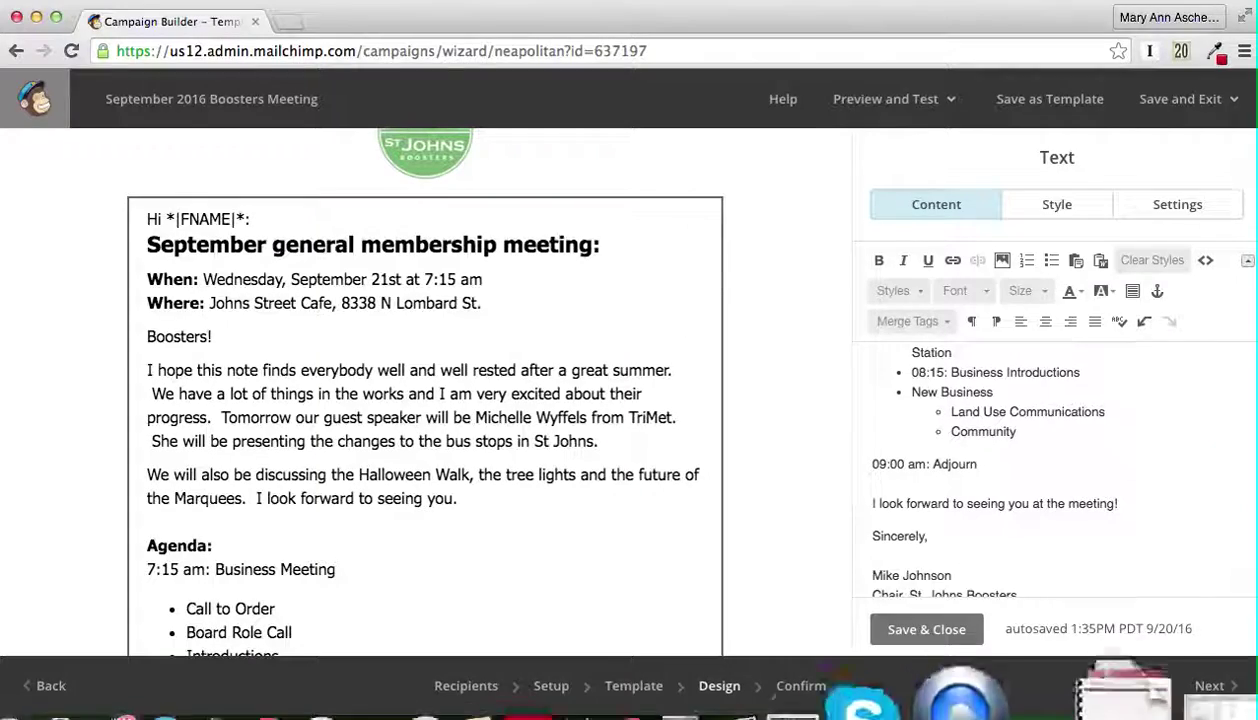
click(1125, 690)
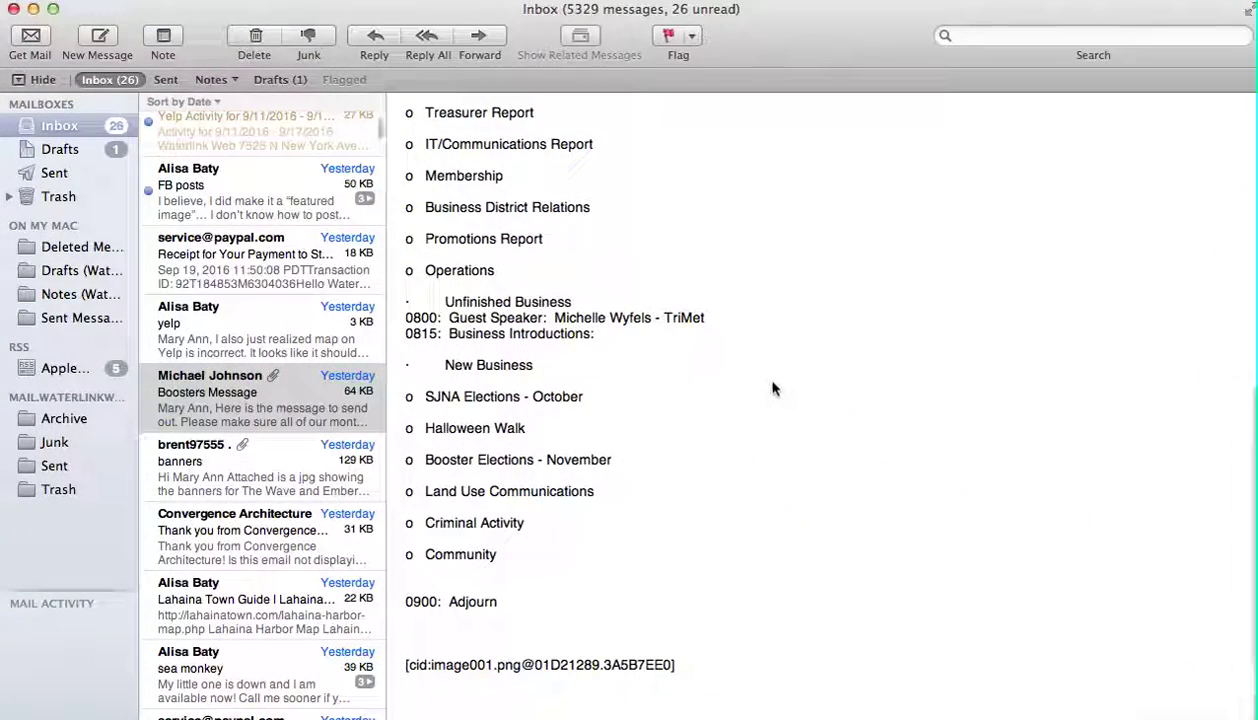
scroll(772, 386, up, 4)
scroll(772, 386, up, 3)
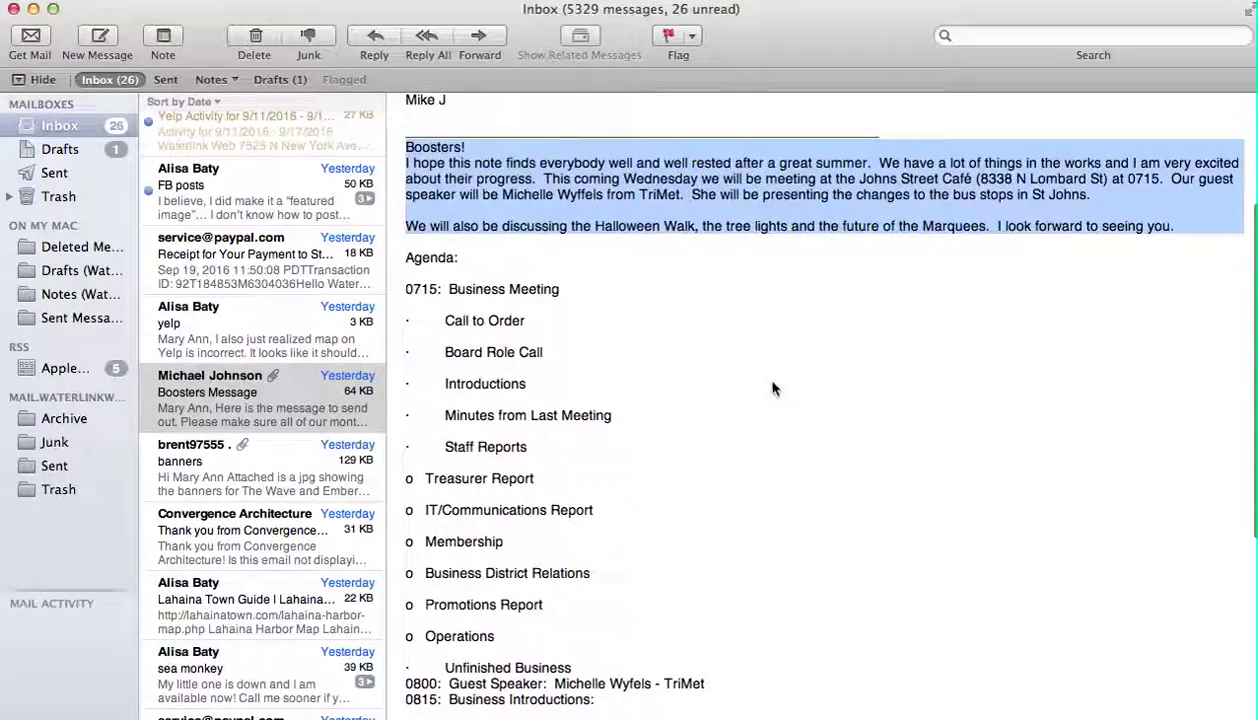
scroll(772, 388, down, 3)
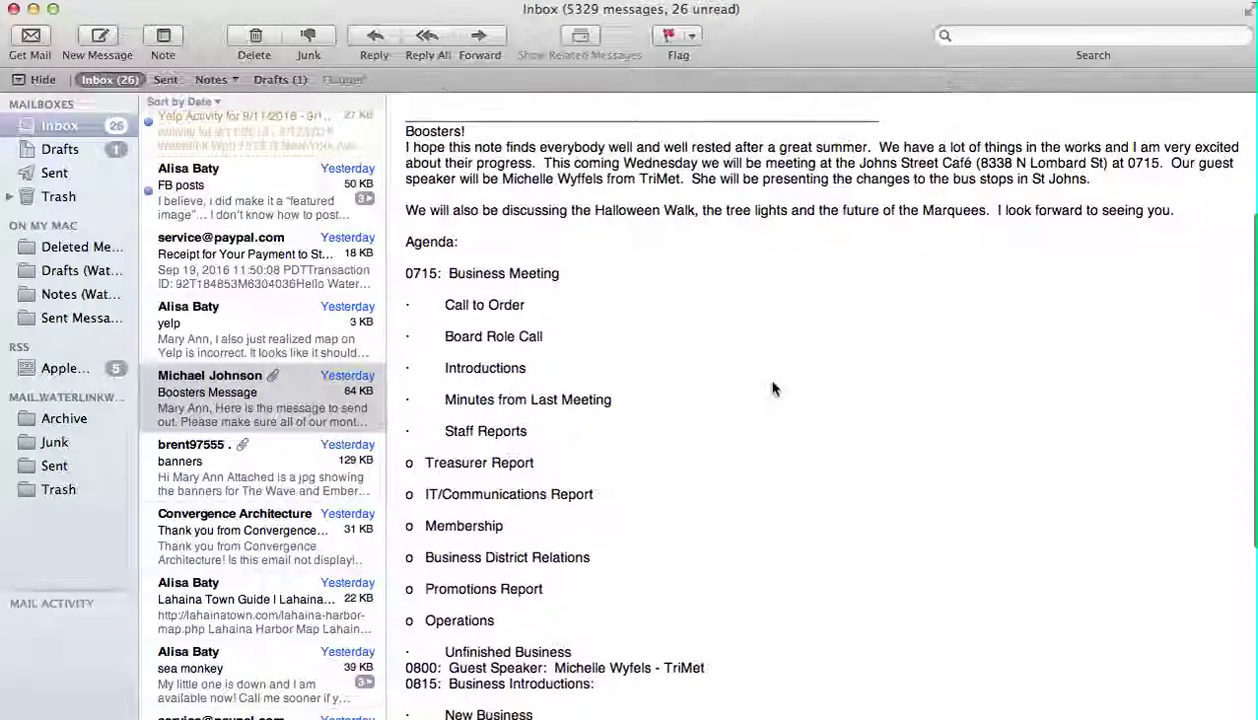
scroll(772, 388, down, 3)
scroll(772, 388, down, 5)
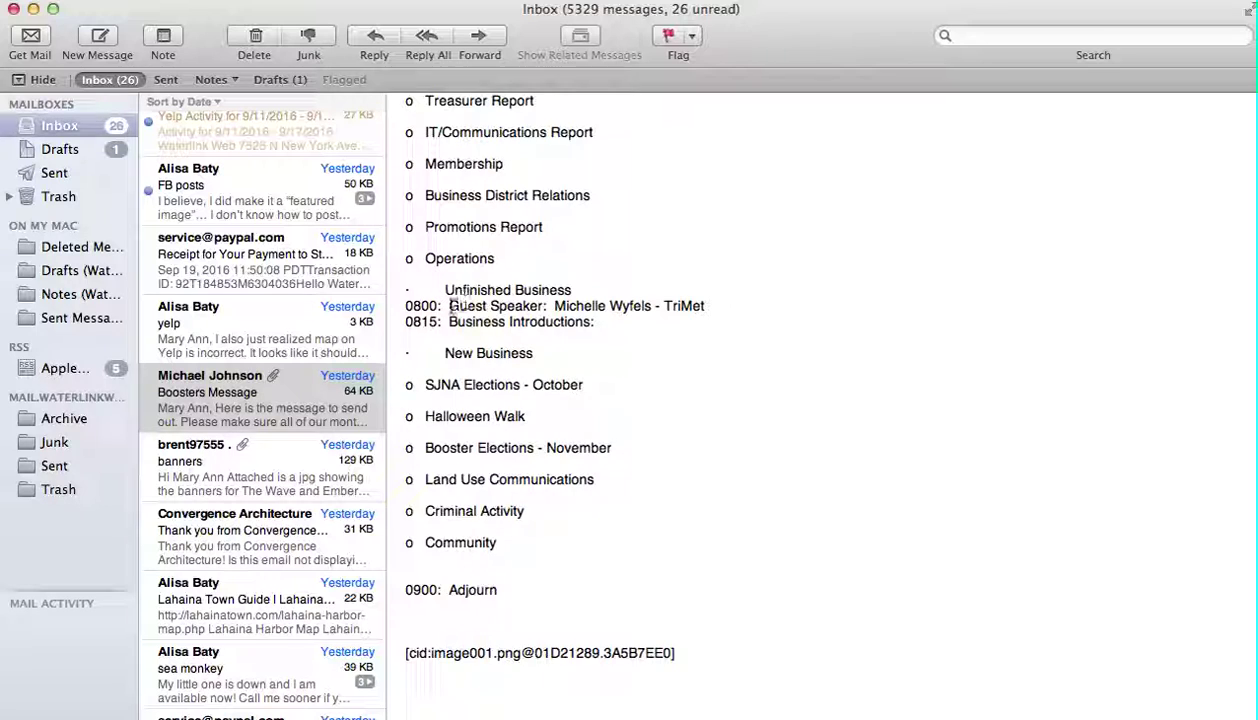
drag(450, 306, 697, 318)
key(super+c)
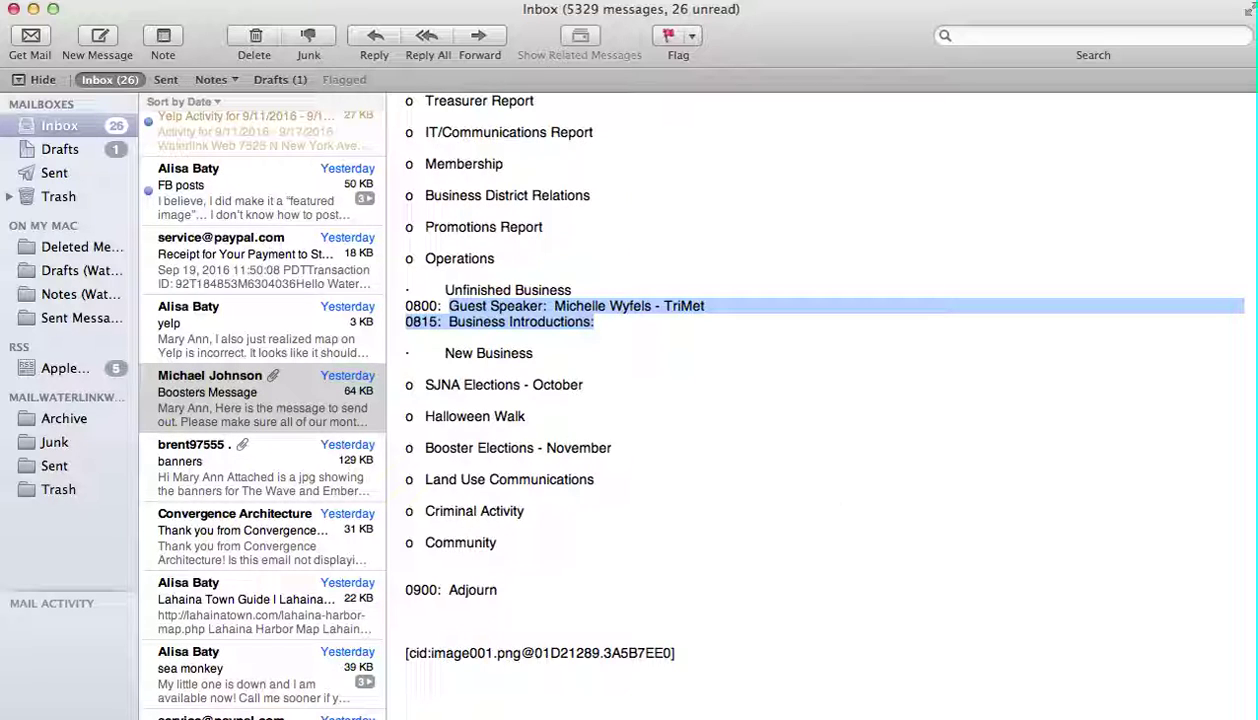
mouse_move(1205, 705)
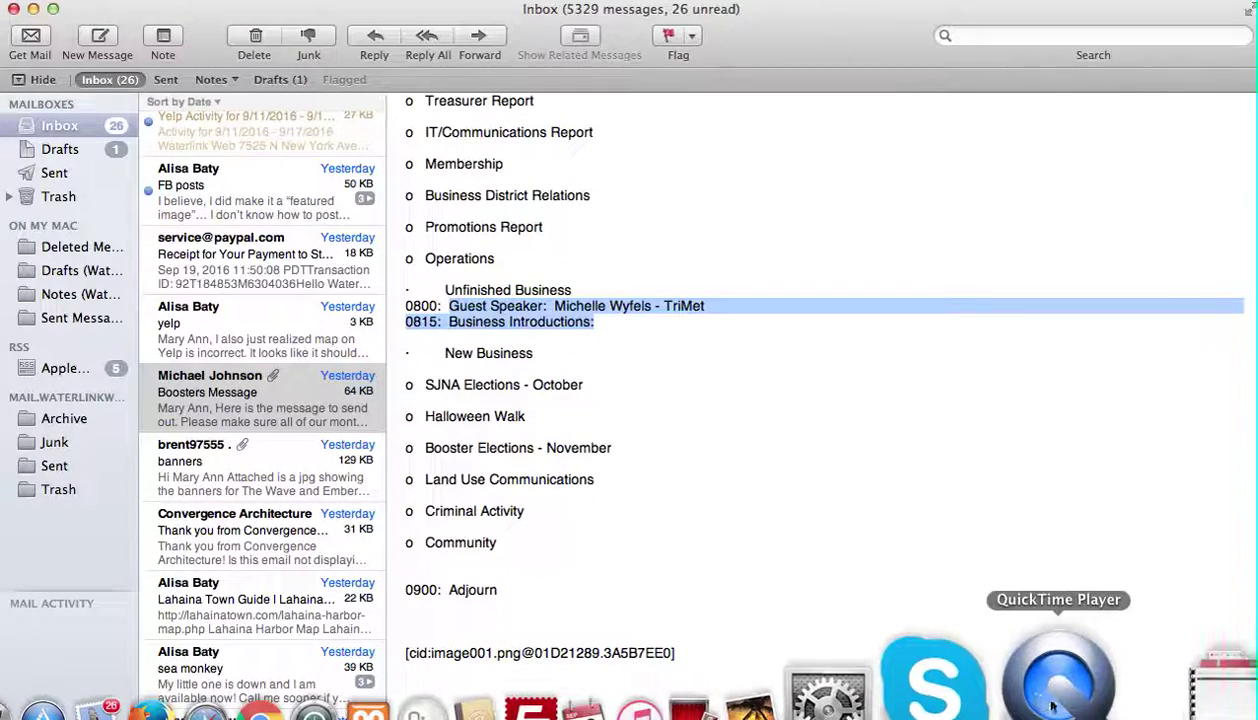
click(33, 9)
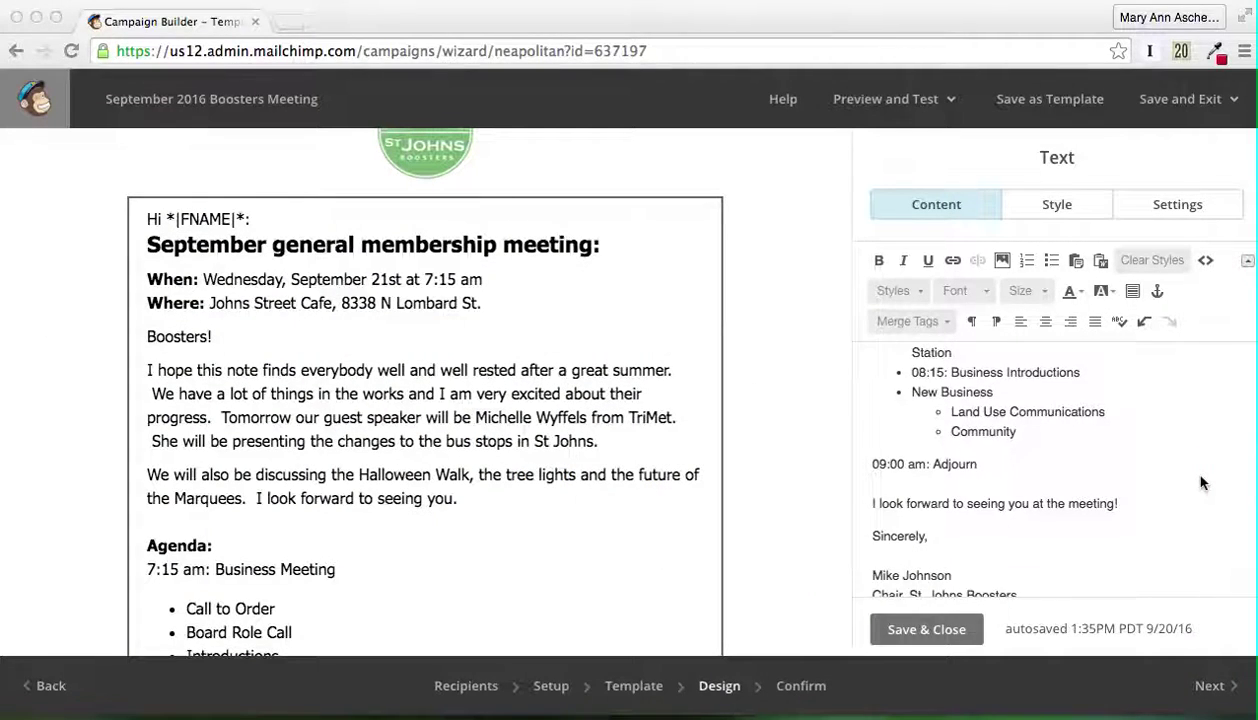
scroll(1201, 483, up, 5)
scroll(1201, 483, down, 2)
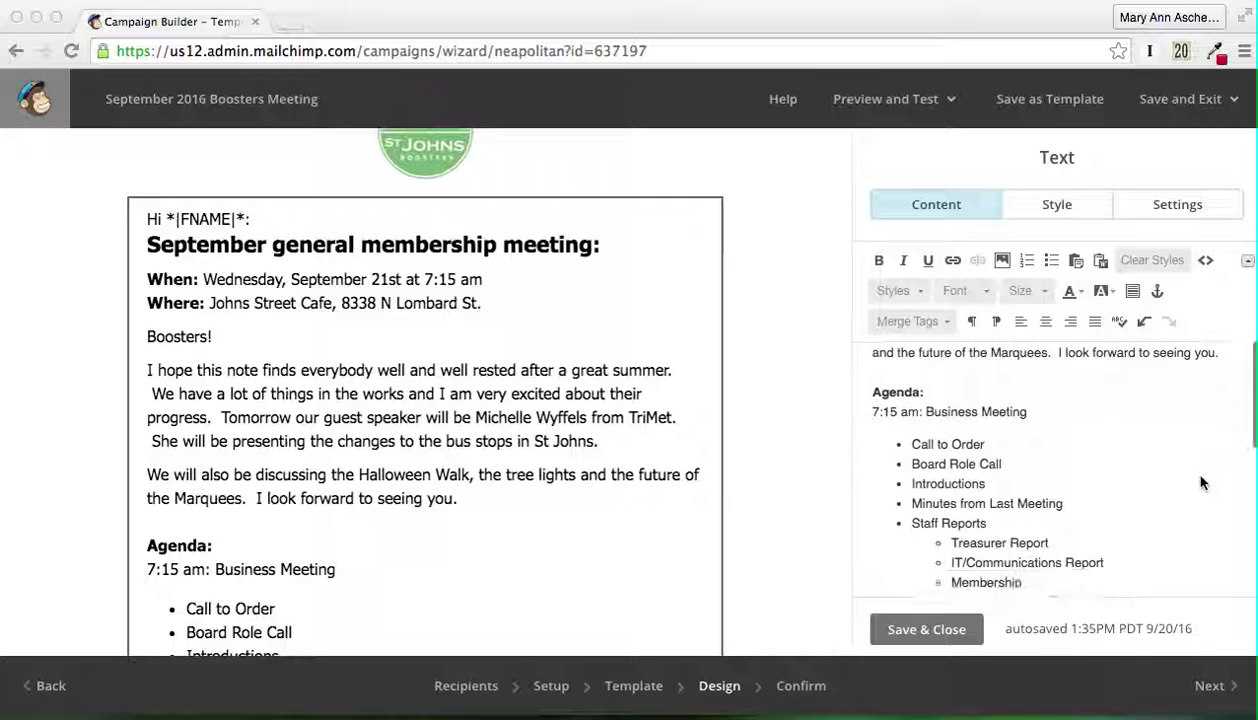
scroll(1201, 483, down, 3)
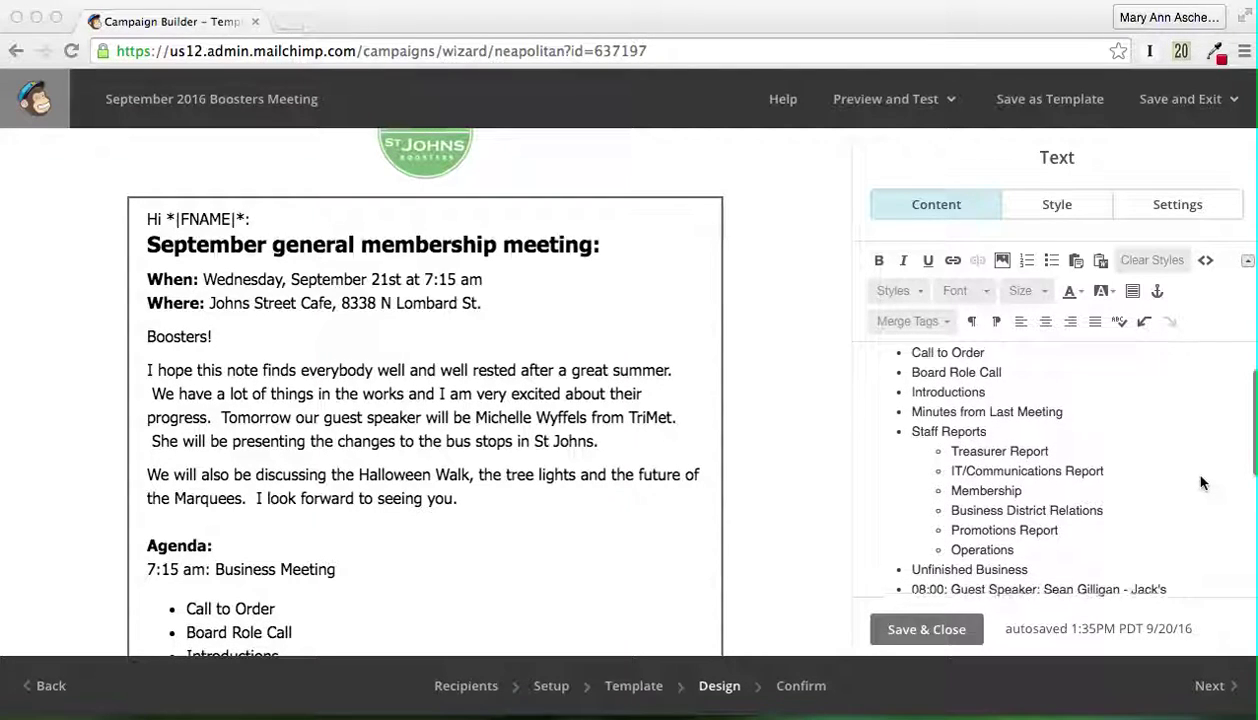
scroll(1201, 483, down, 3)
scroll(1201, 483, down, 1)
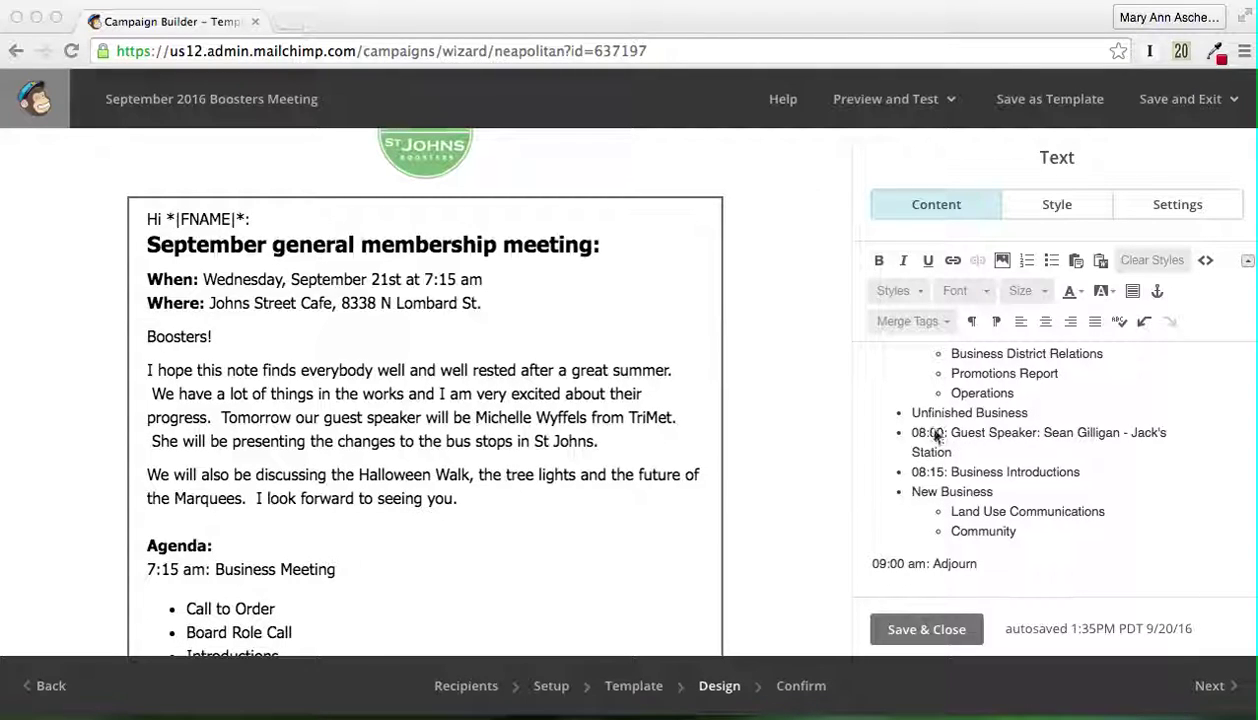
drag(913, 432, 1044, 456)
key(super+v)
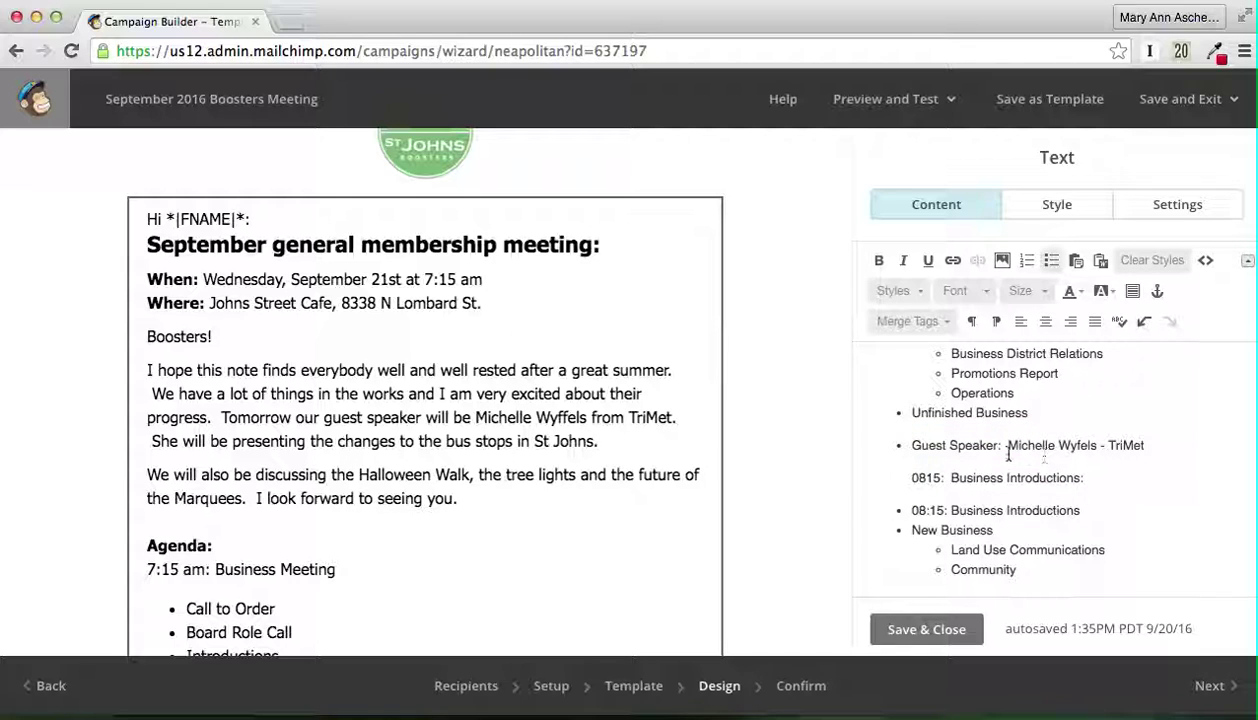
click(876, 418)
click(1031, 425)
drag(905, 477, 1098, 476)
key(BackSpace)
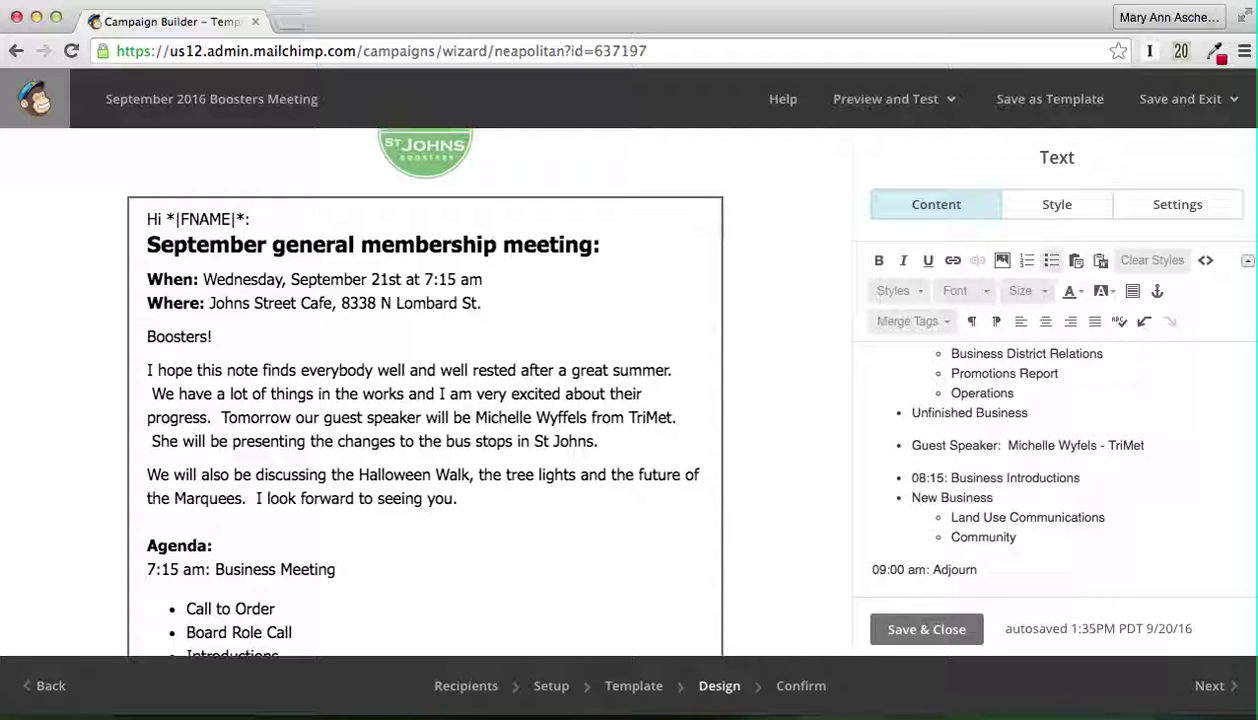
scroll(968, 420, up, 3)
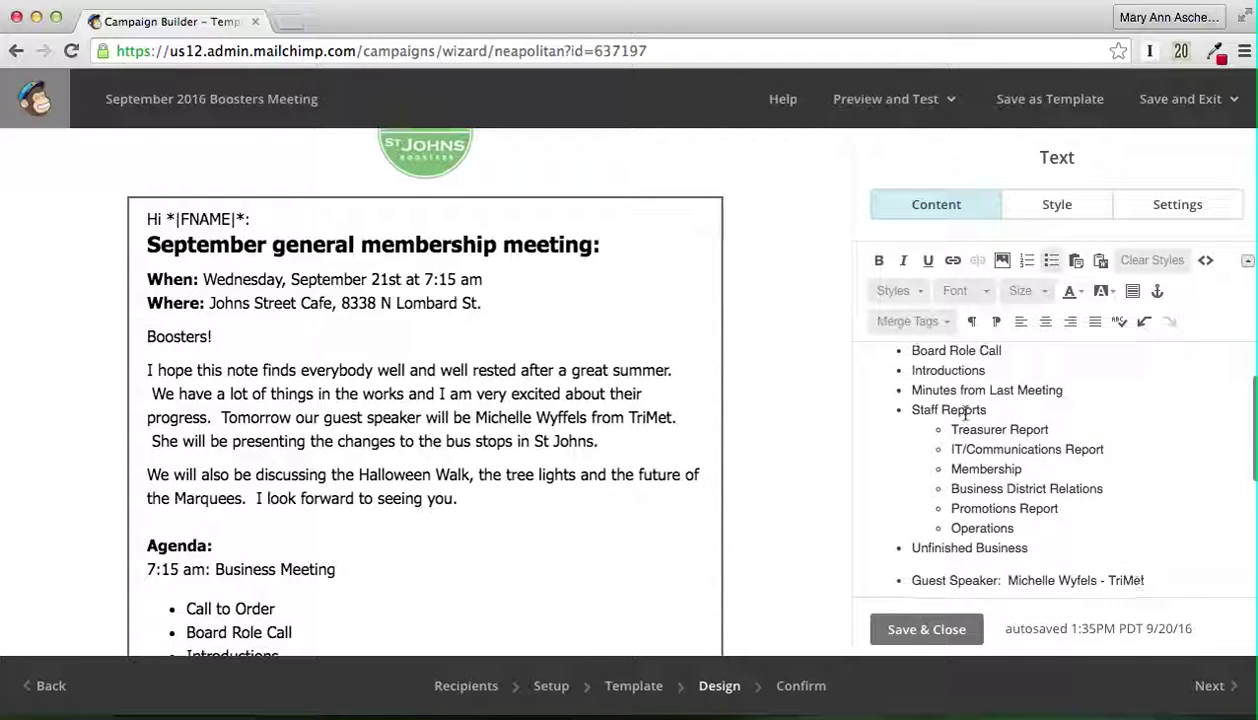
scroll(968, 400, down, 2)
scroll(965, 392, down, 1)
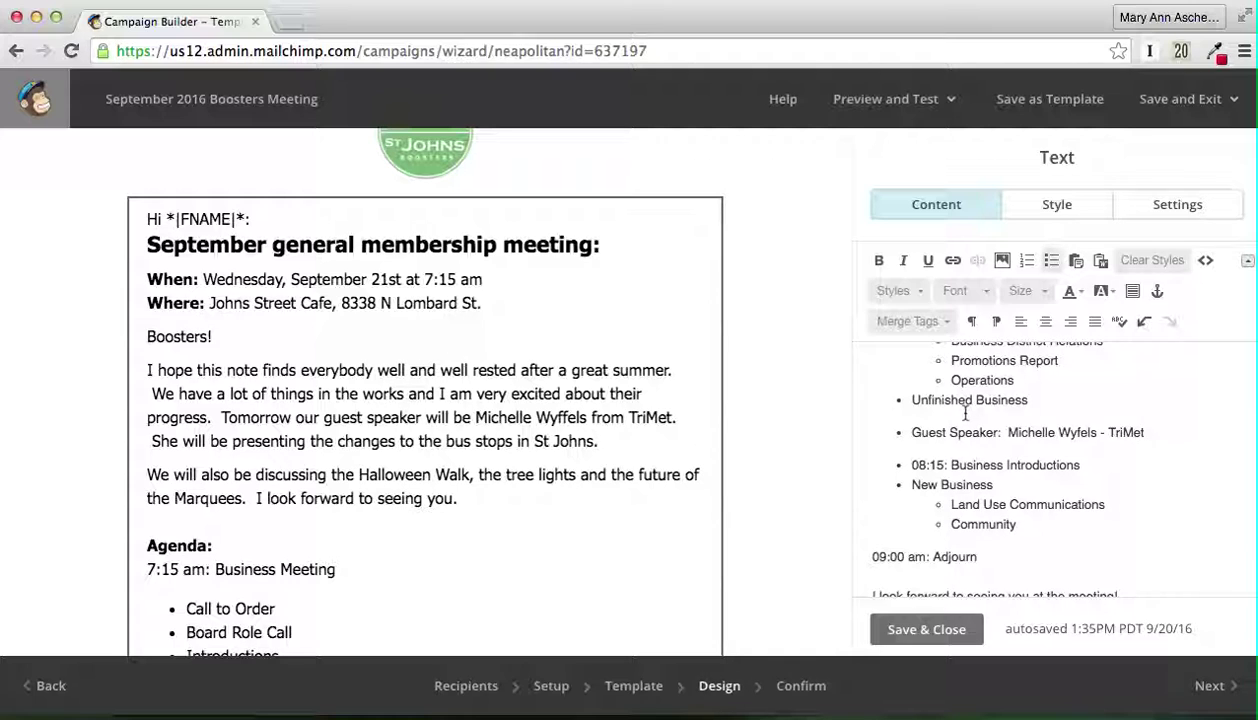
scroll(965, 413, down, 4)
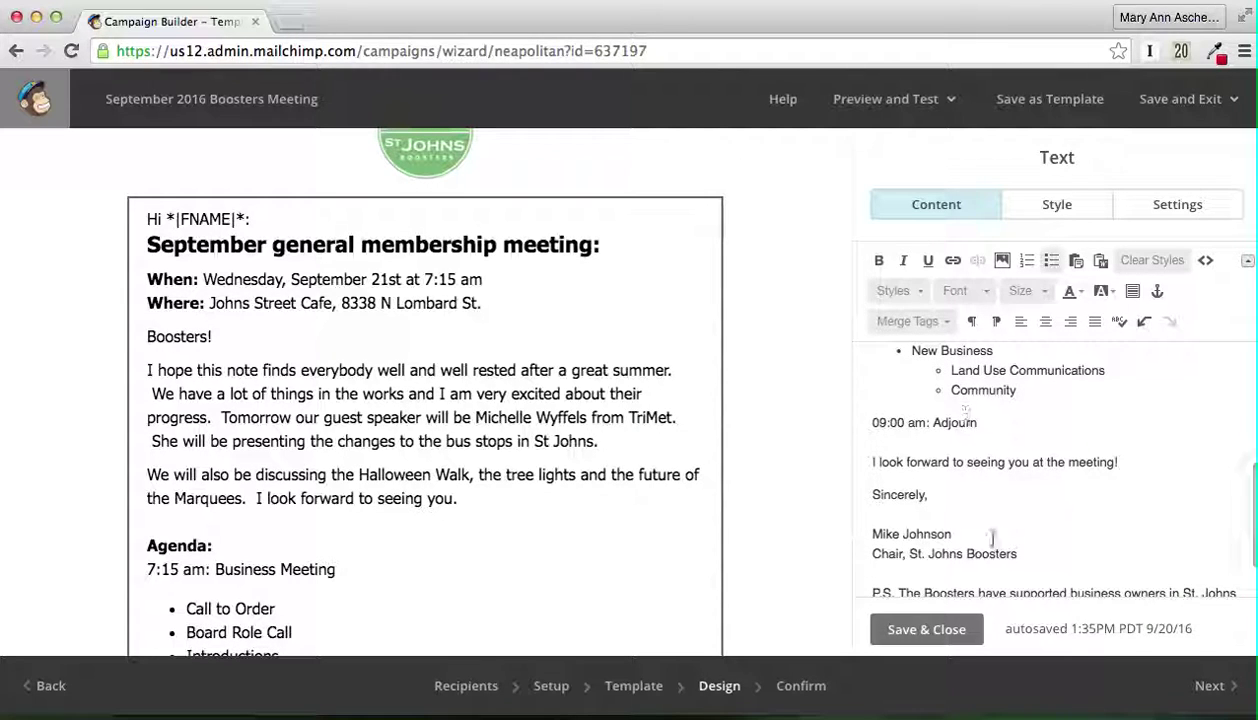
mouse_move(1050, 700)
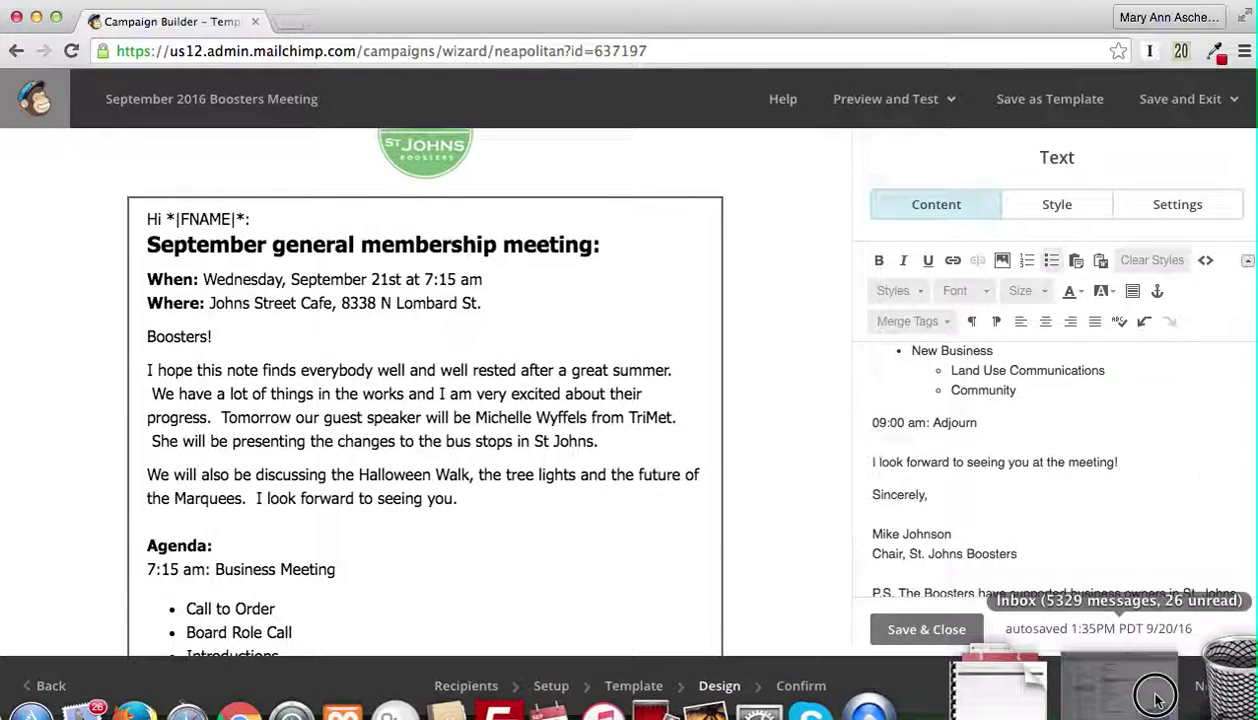
Step: Restore Mail and select the New Business items from SJNA Elections - October through Community
click(1157, 703)
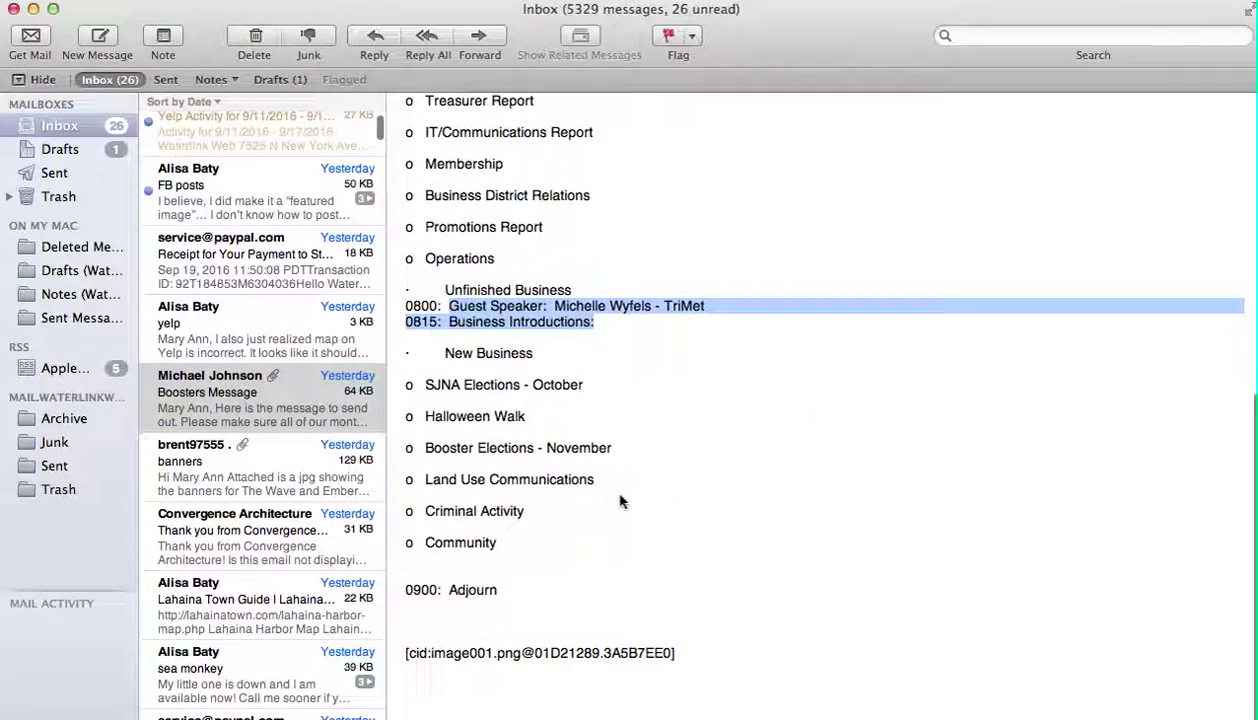
scroll(620, 500, down, 1)
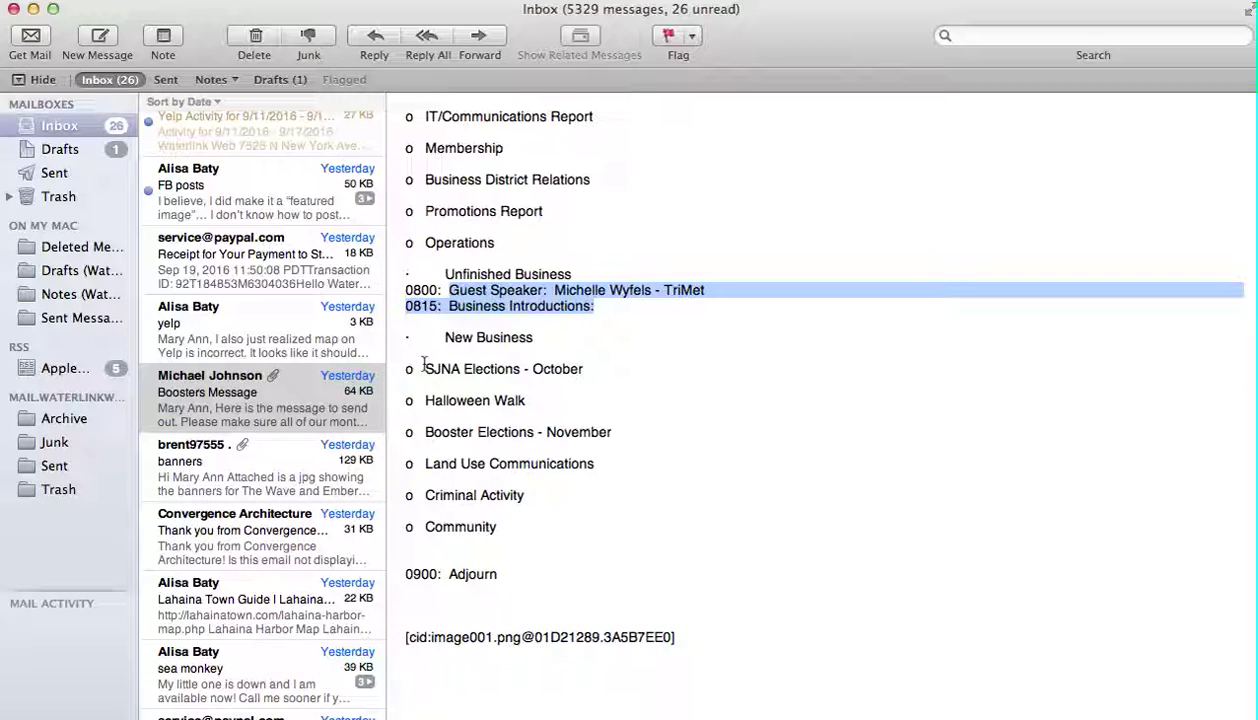
drag(424, 365, 528, 524)
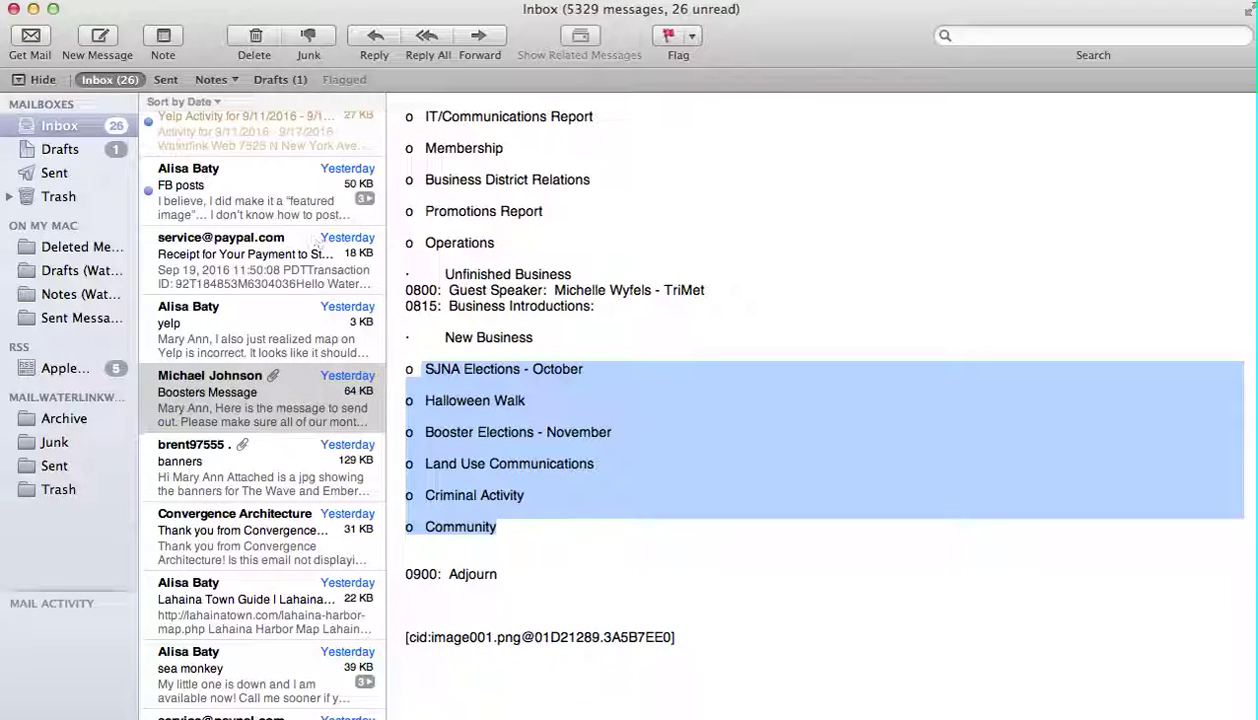
Step: Back in MailChimp, paste the copied New Business items over the old Land Use and Community items
click(33, 9)
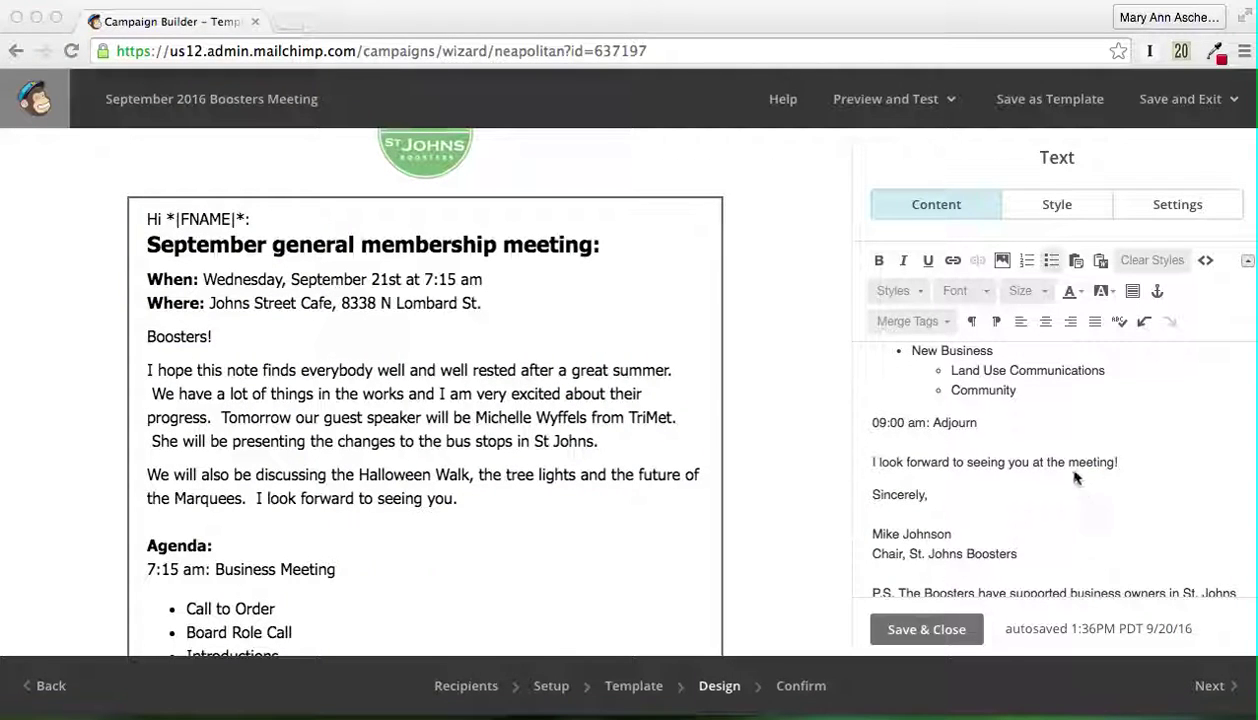
scroll(1072, 479, up, 2)
scroll(1072, 479, up, 2)
scroll(1072, 479, down, 2)
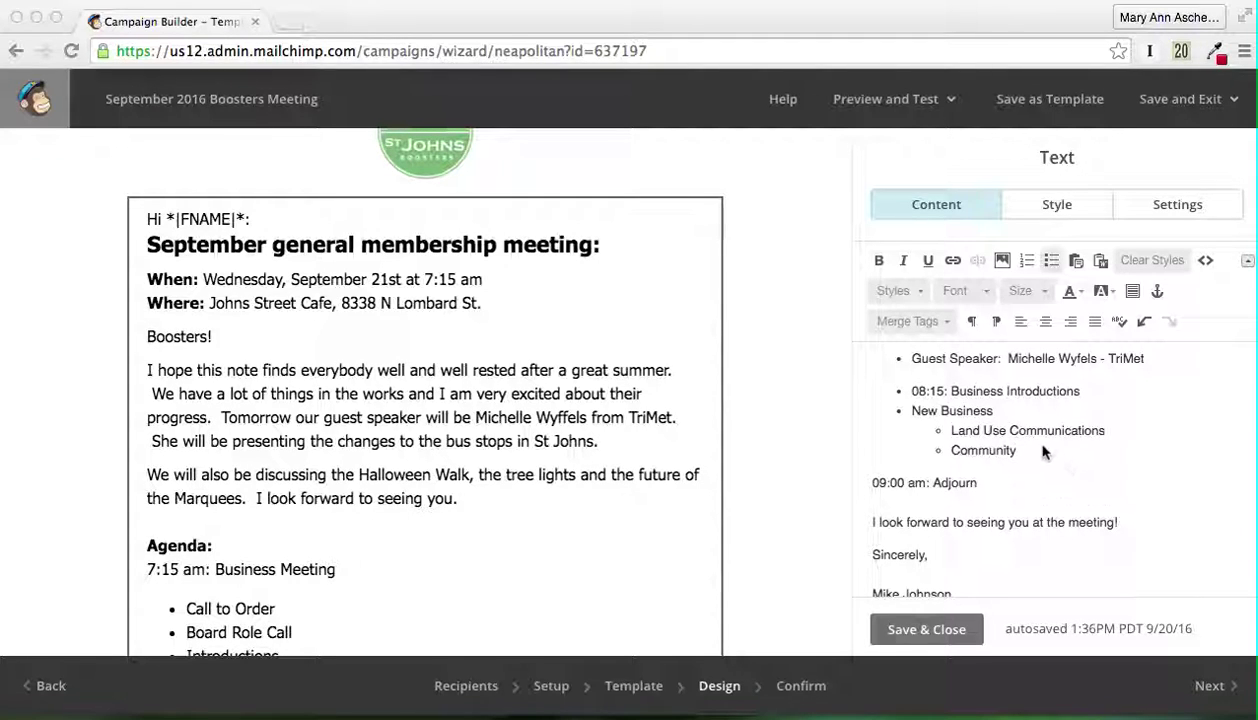
click(956, 437)
drag(953, 437, 1011, 455)
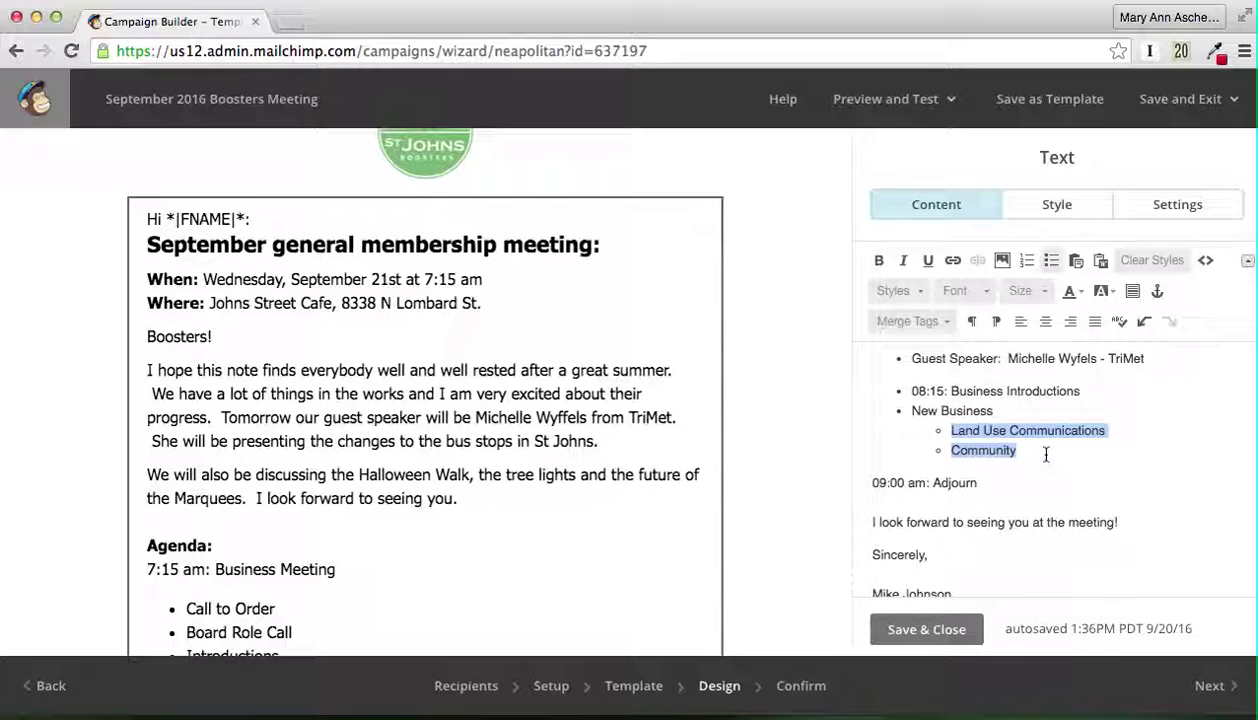
text(Halloween Walk Booster Elections - November Land Use Communications Criminal Activity Community)
Step: Add an indented SJNA ELECTIONS sub-item under New Business and delete the leftover pasted line
scroll(1046, 455, up, 1)
scroll(1046, 455, up, 4)
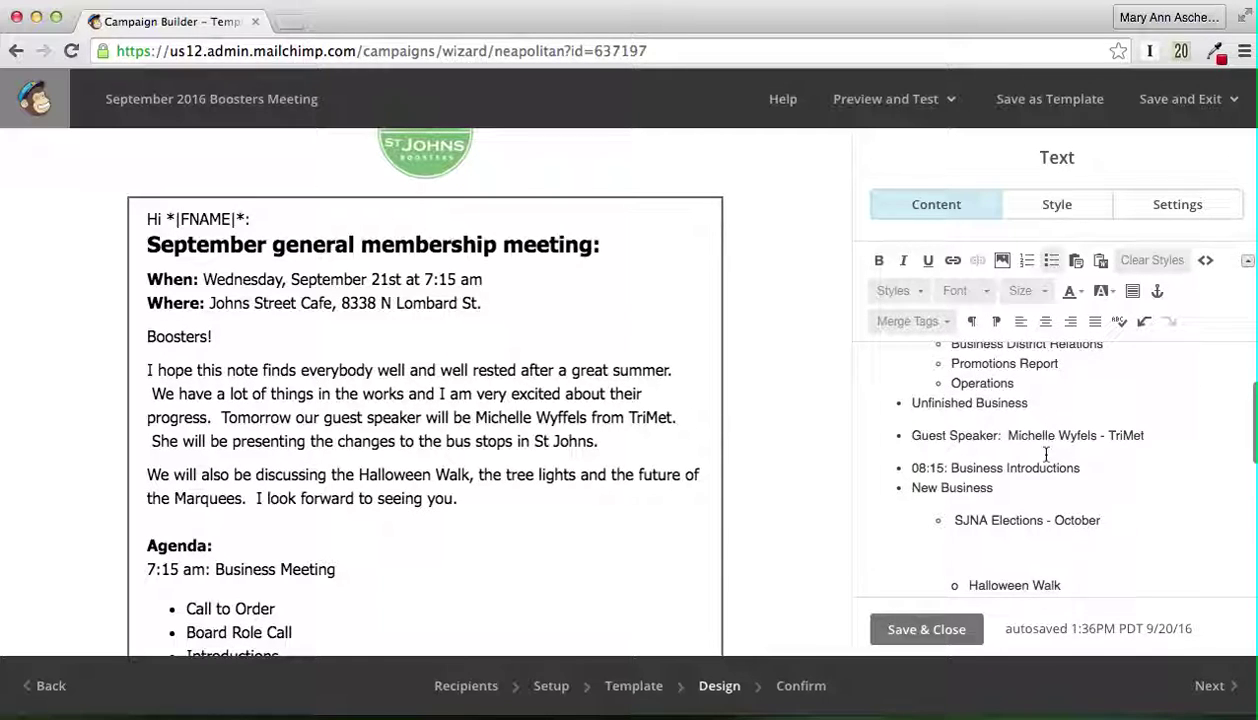
scroll(1040, 455, down, 3)
click(931, 441)
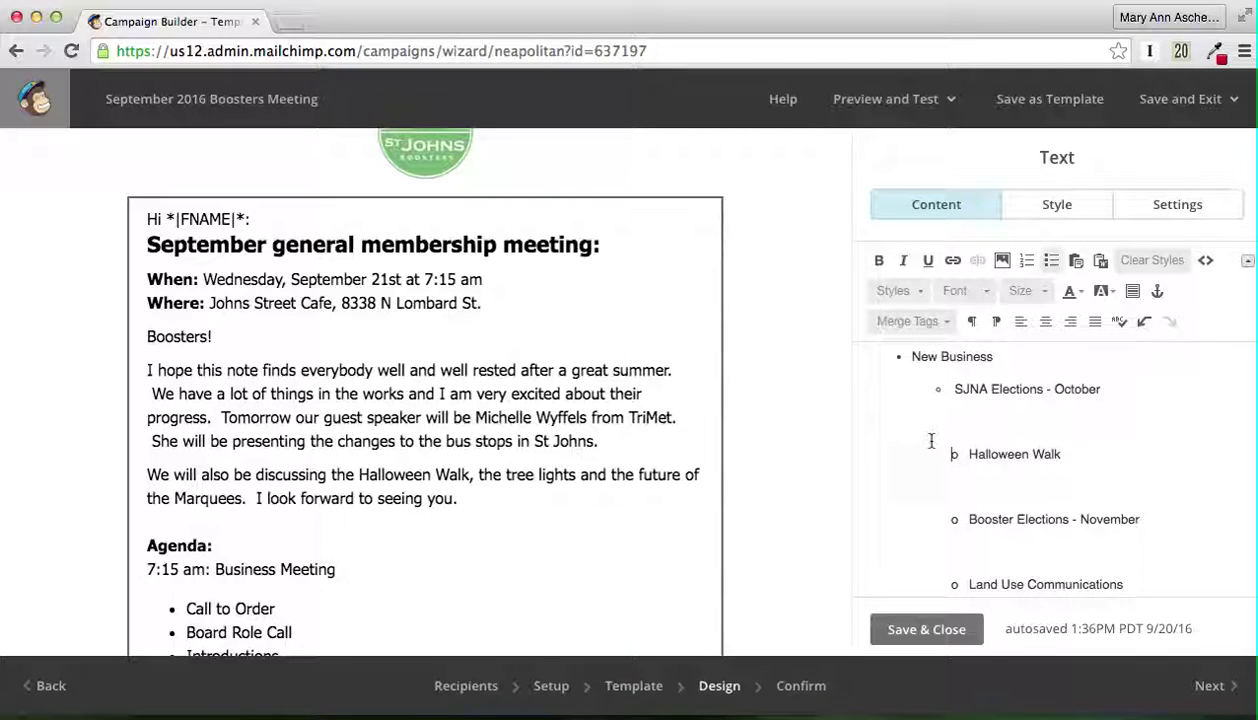
scroll(1070, 370, up, 2)
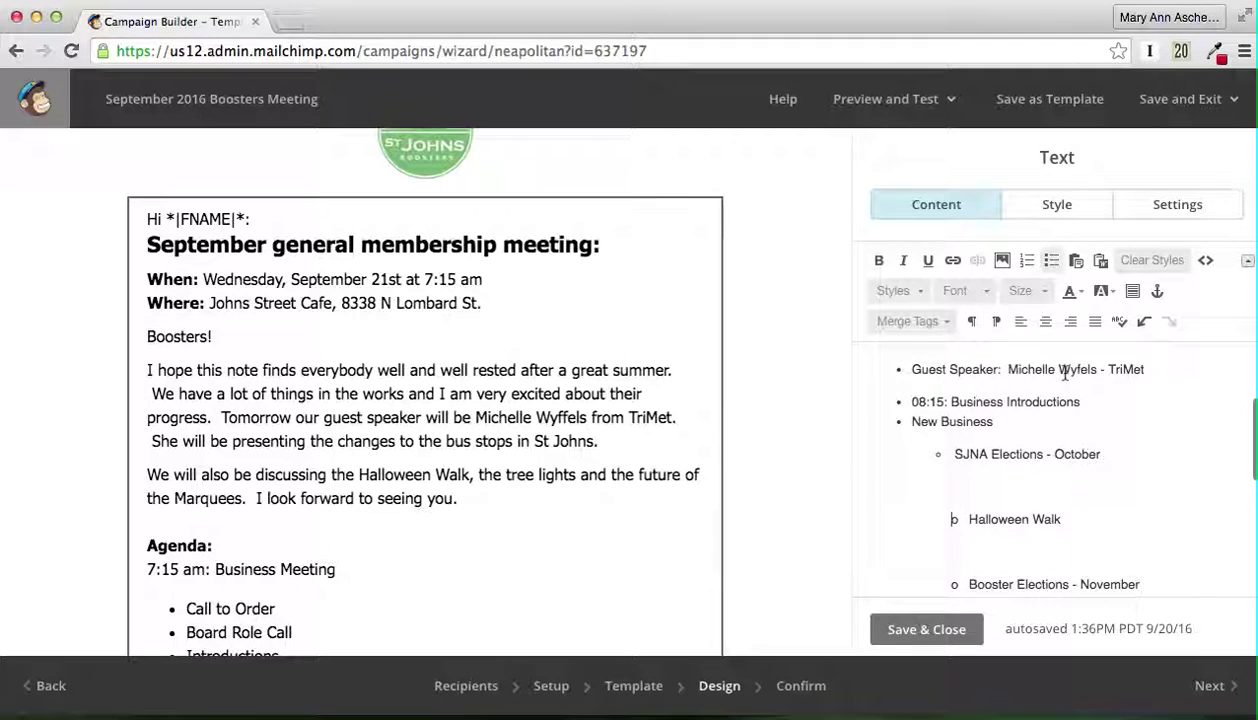
click(1007, 424)
key(Return)
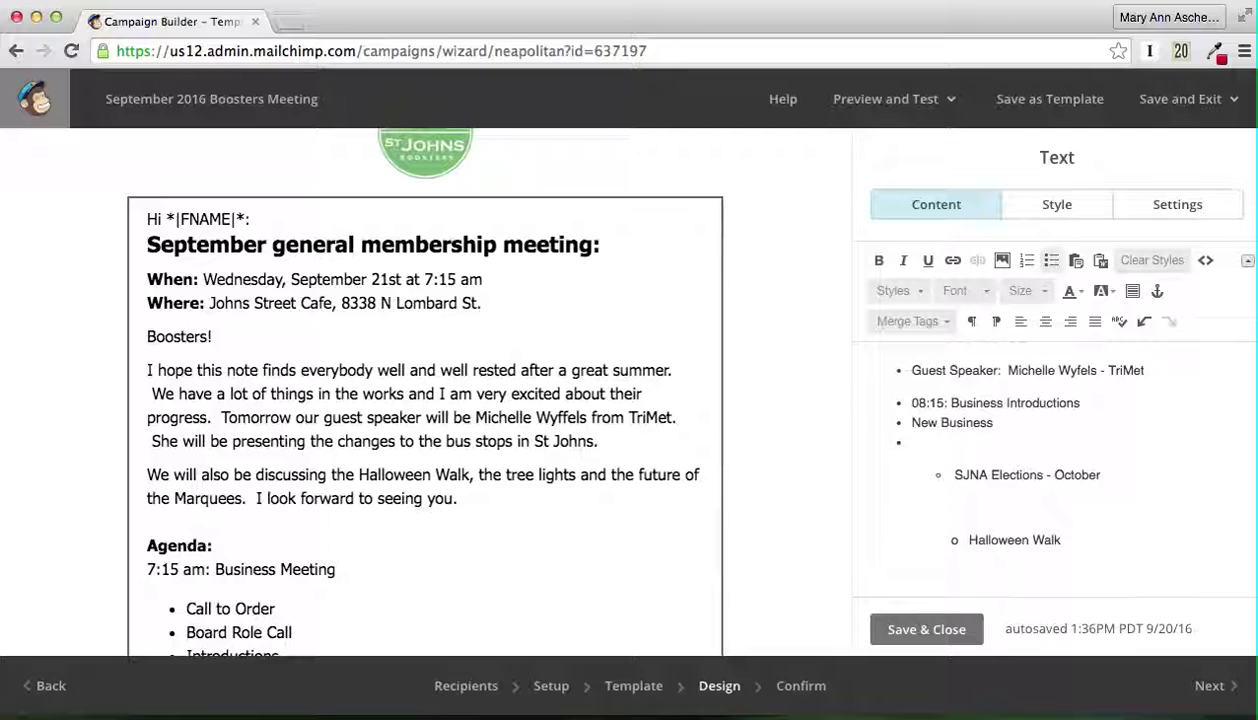
key(Tab)
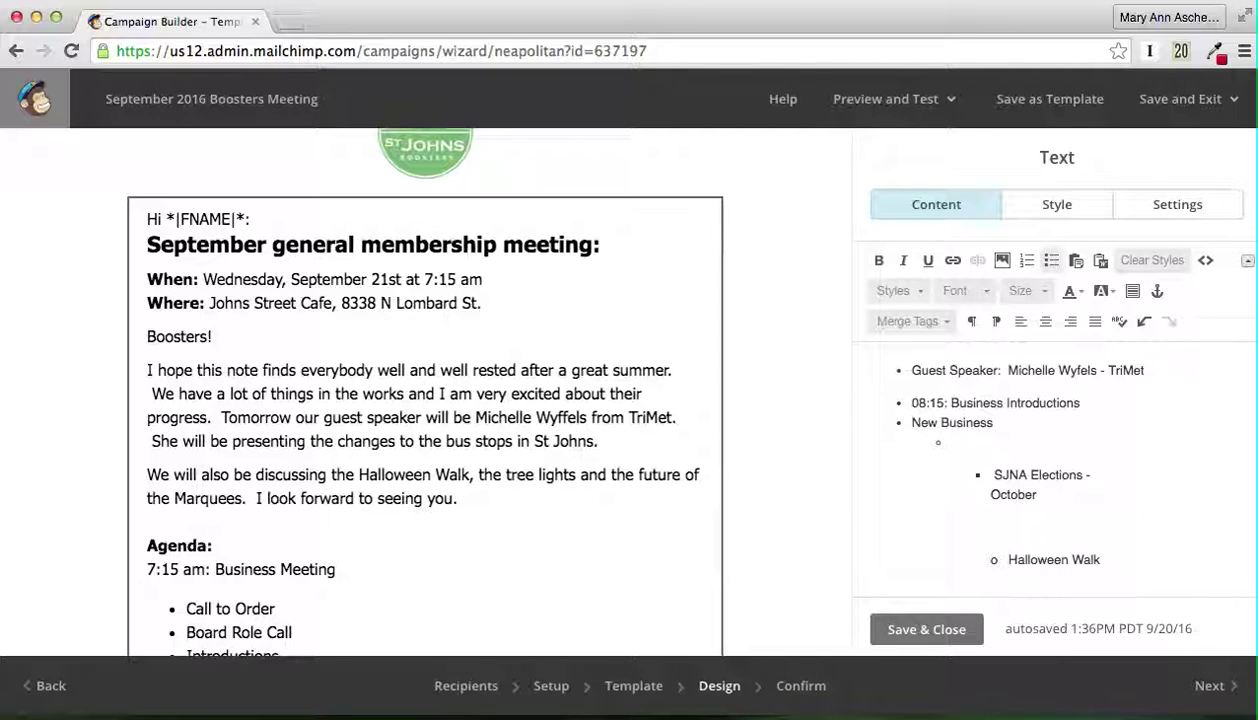
text(SJNA ELECTIONS - October)
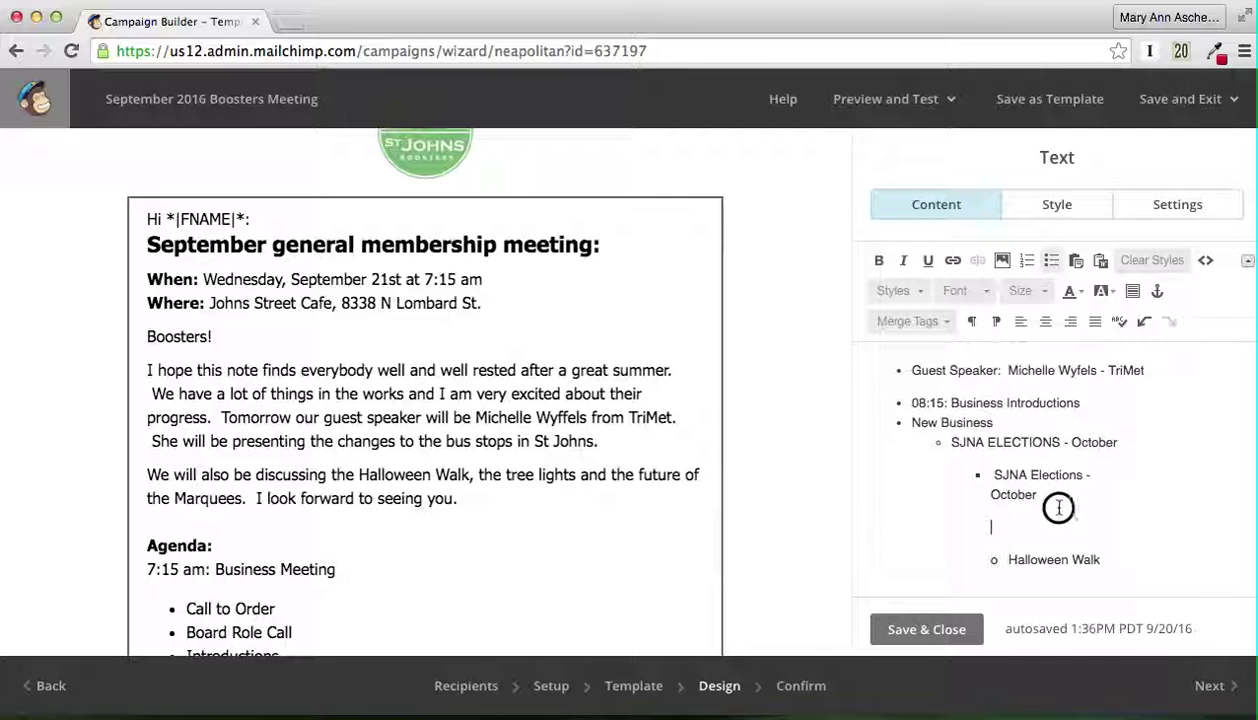
drag(1059, 505, 988, 477)
key(BackSpace)
key(BackSpace)
key(BackSpace)
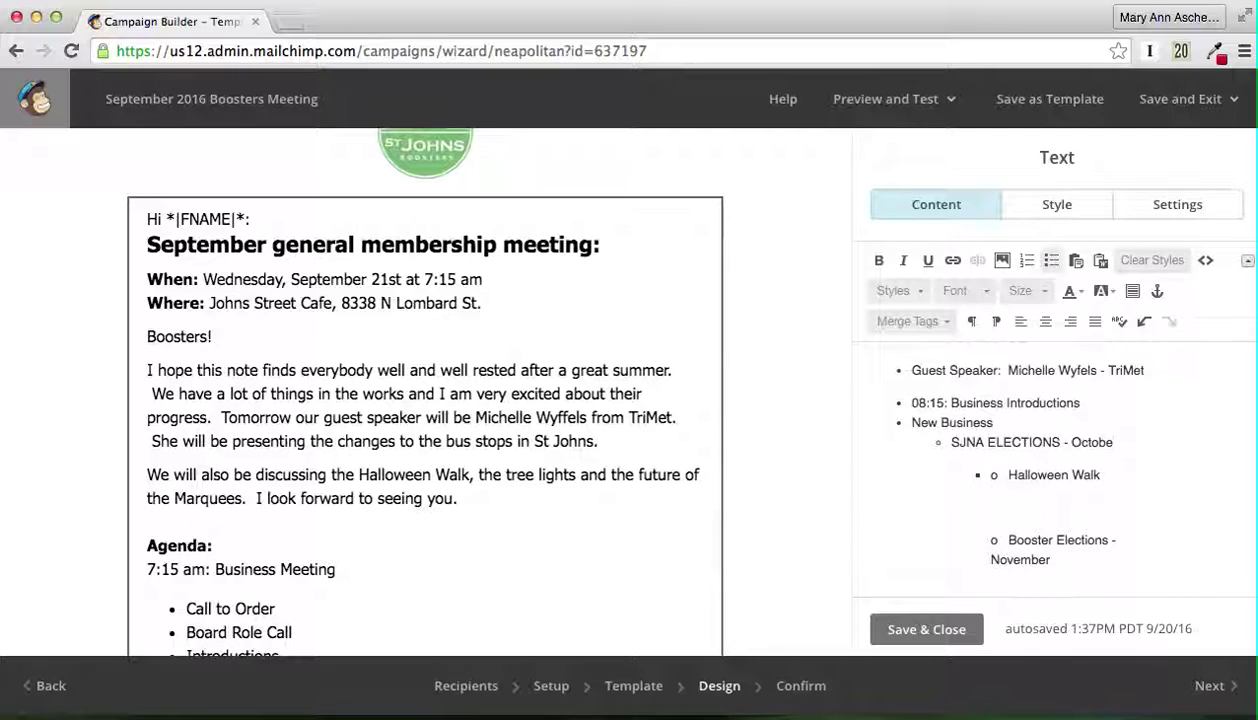
Step: Add Halloween Walk and Booster Elections - Nov sub-items, deleting their leftover pasted duplicates
key(Return)
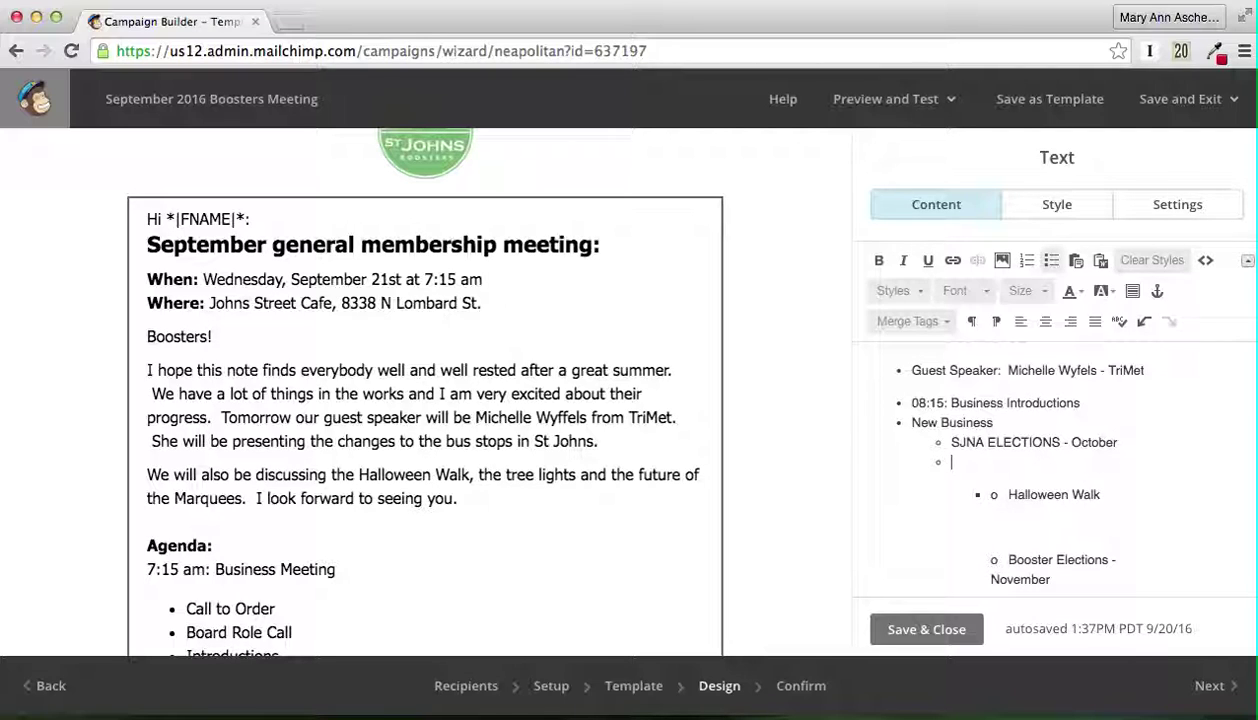
text(Halloween Walk)
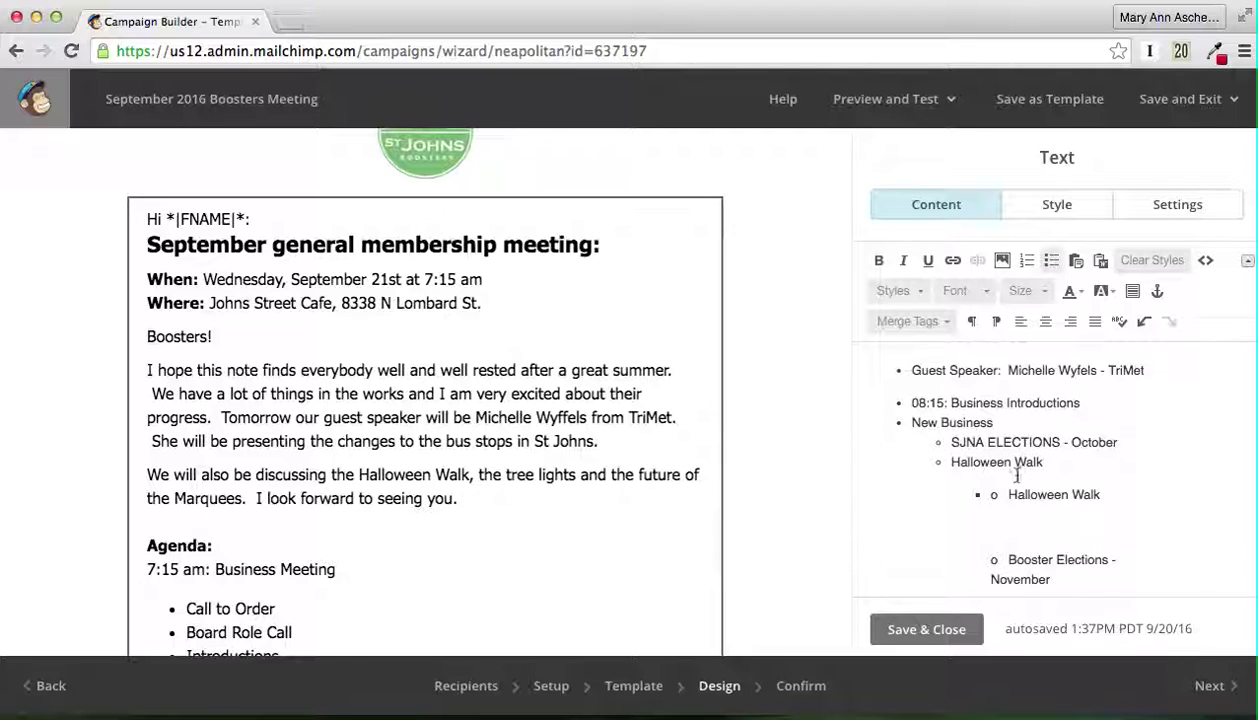
drag(1112, 494, 987, 495)
key(BackSpace)
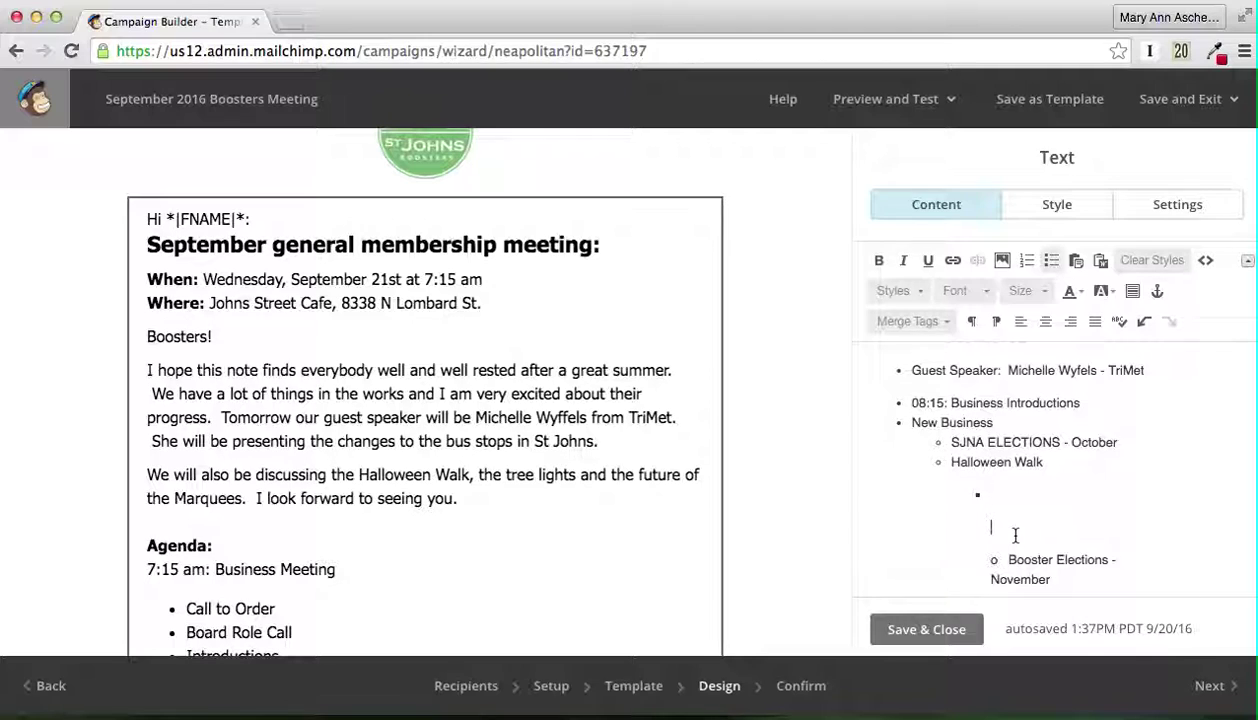
key(Delete)
key(Delete)
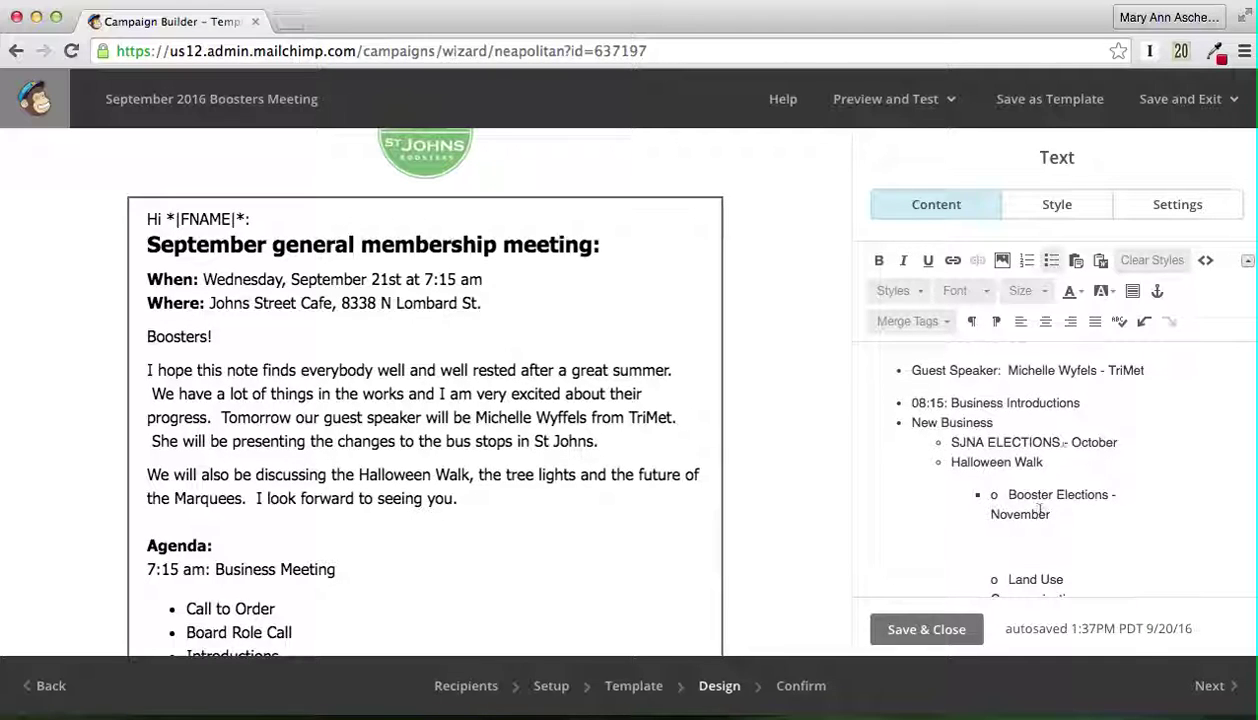
key(Return)
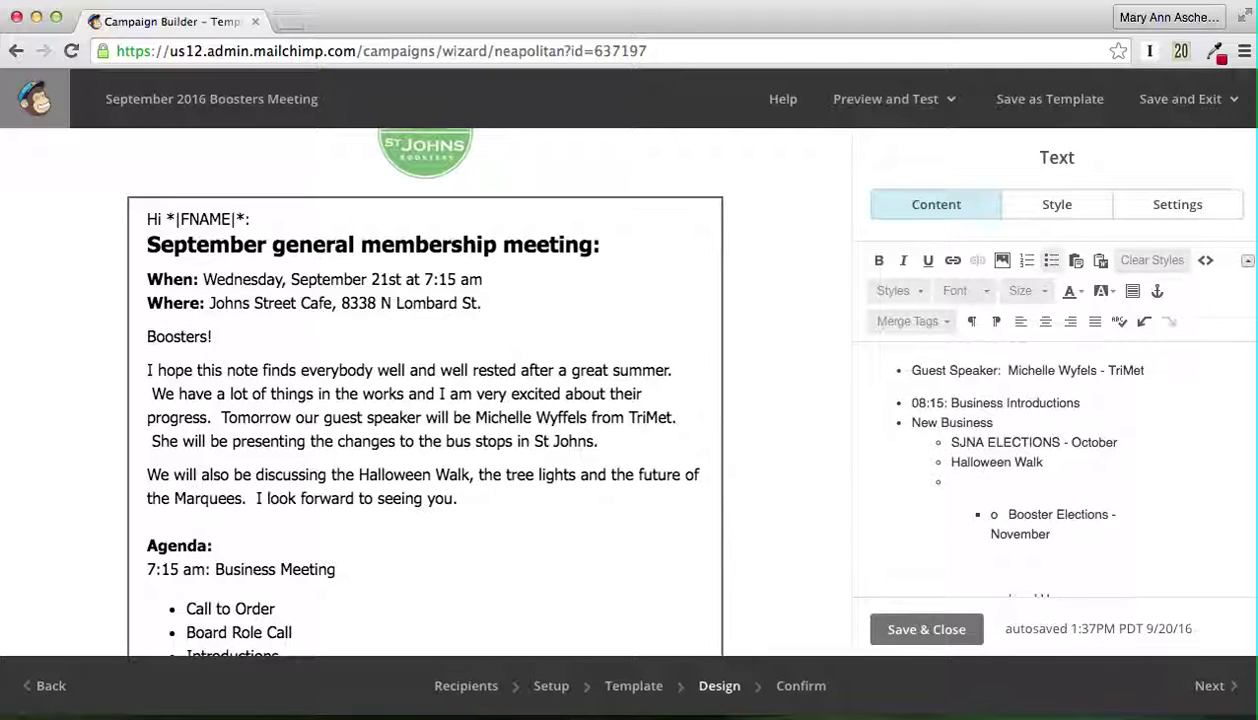
text(Booster Elections - November)
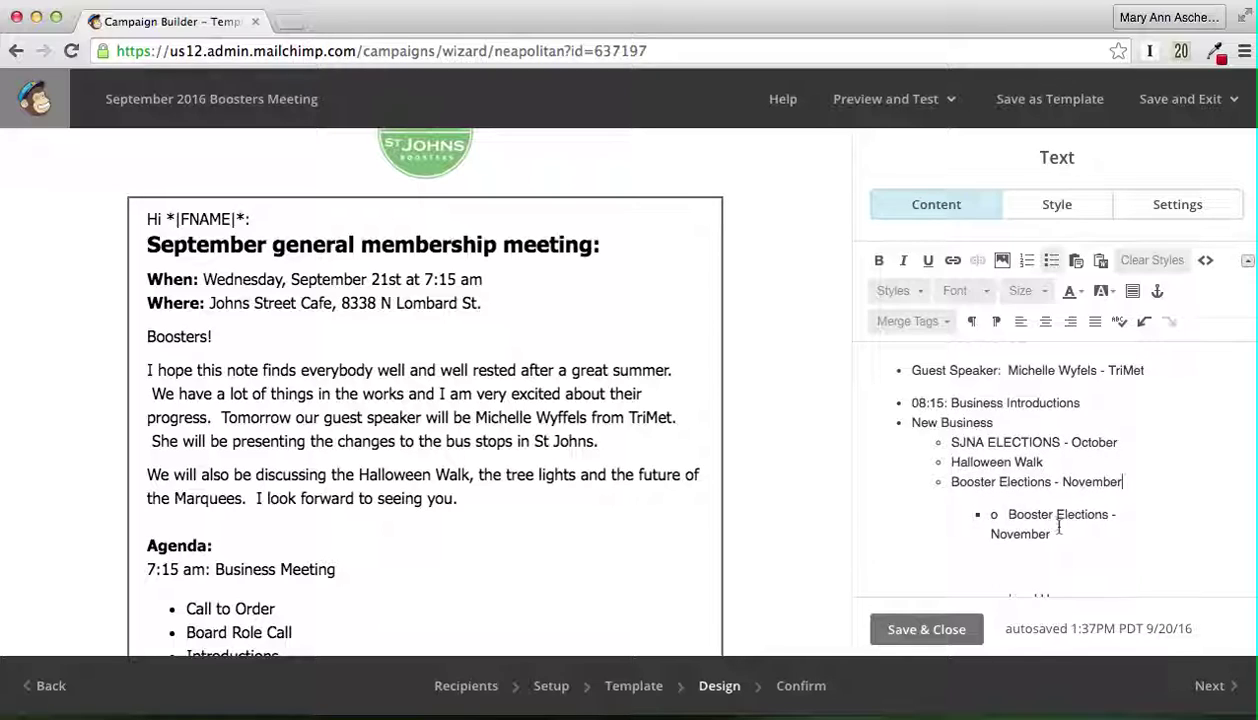
drag(1052, 534, 970, 515)
key(BackSpace)
key(Delete)
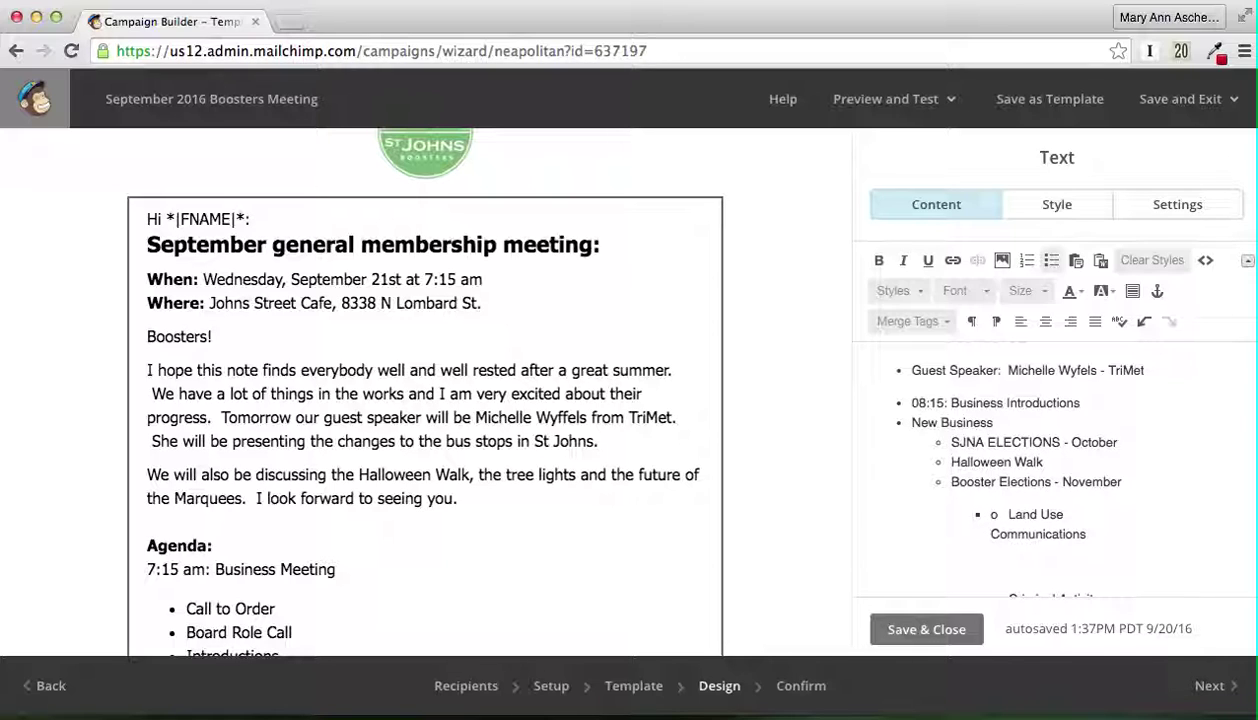
Step: Add a Land Use sub-item, removing the leftover Land Use Communications and duplicate Criminal Activity lines
scroll(1143, 482, down, 1)
click(1136, 451)
key(Return)
text(Land Use Communications)
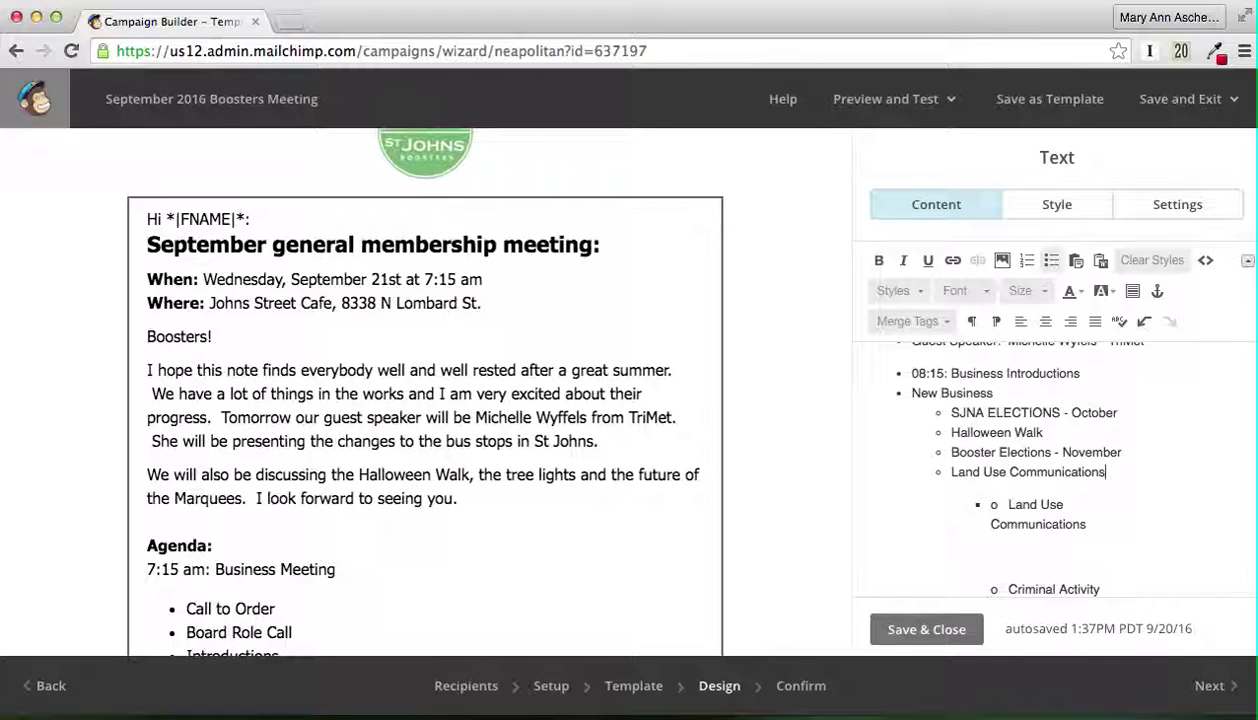
drag(1066, 557, 963, 503)
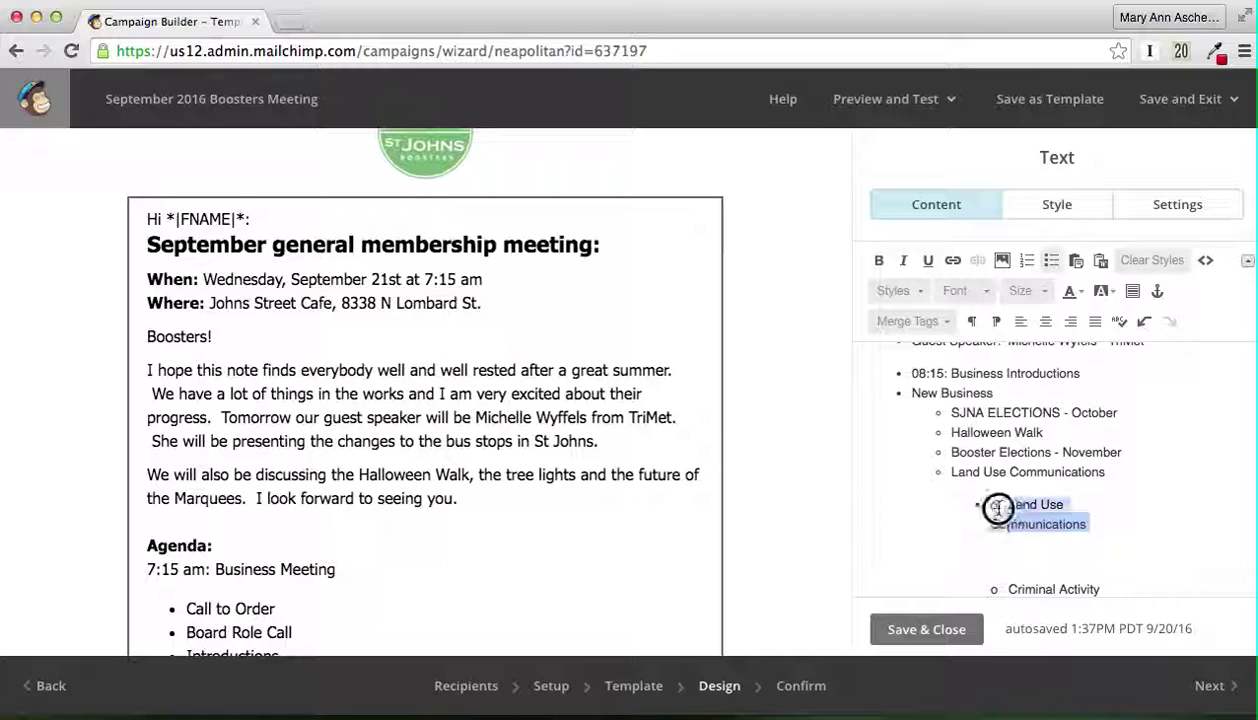
key(BackSpace)
key(Delete)
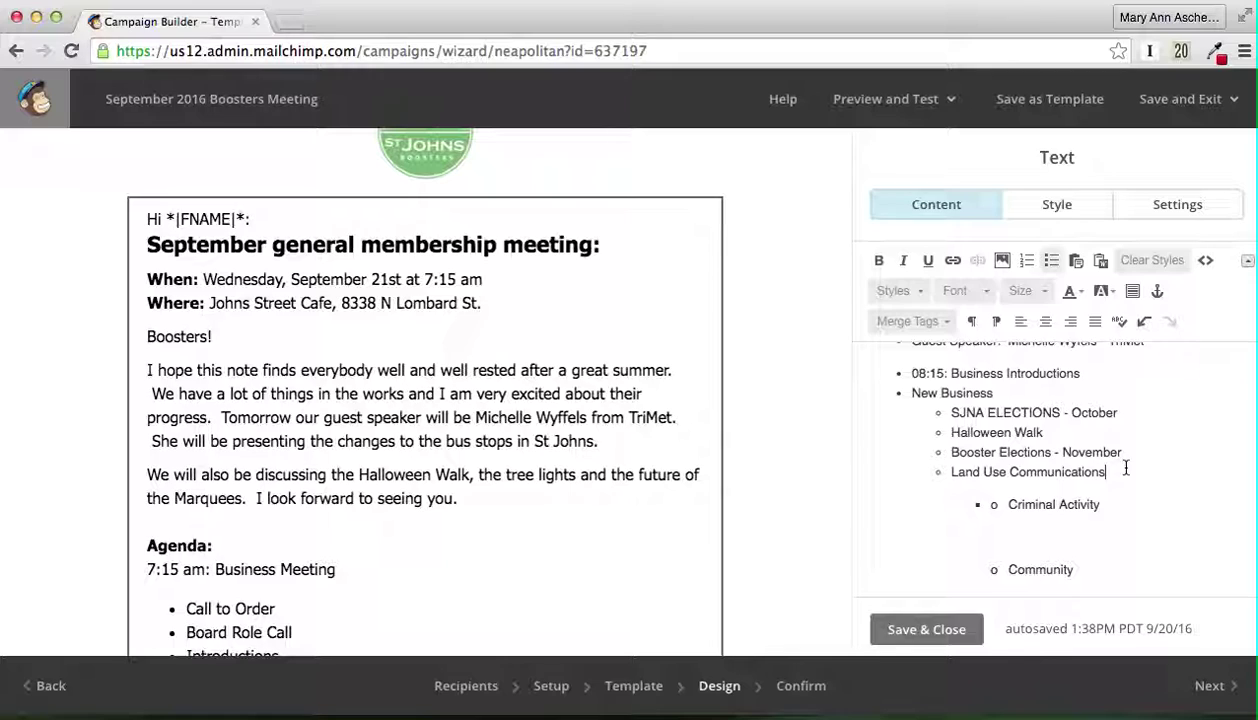
key(Return)
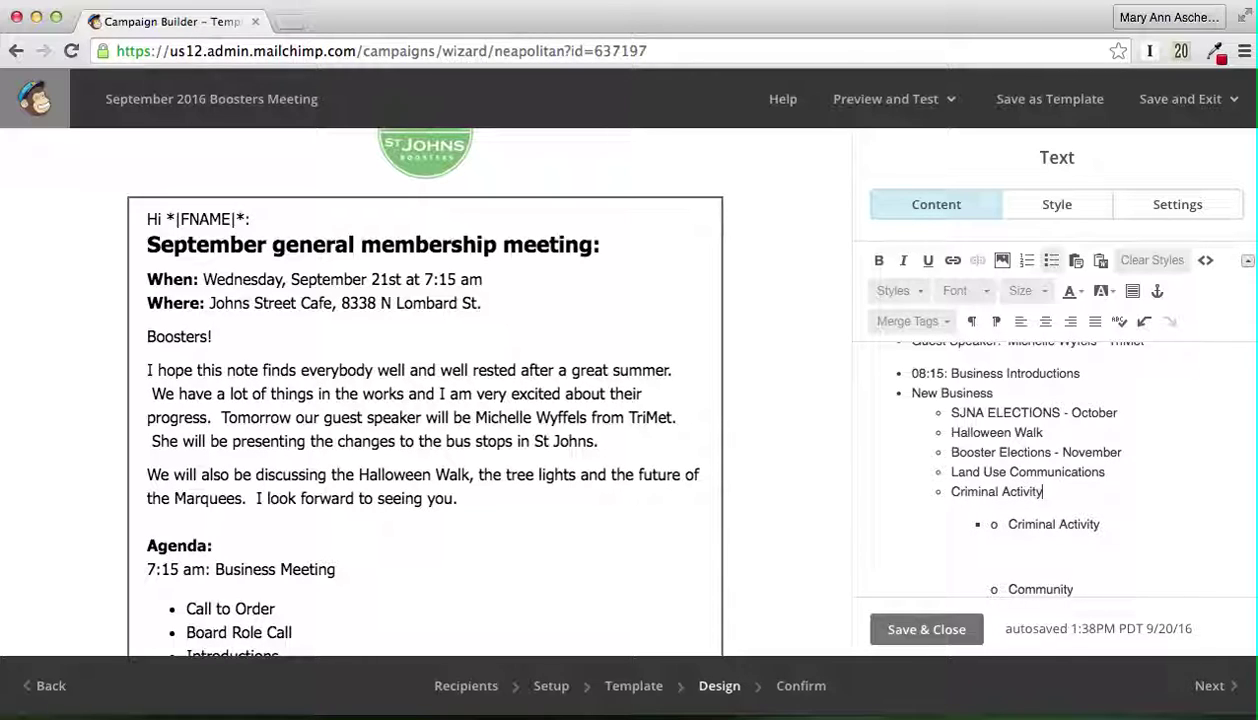
drag(1115, 527, 930, 515)
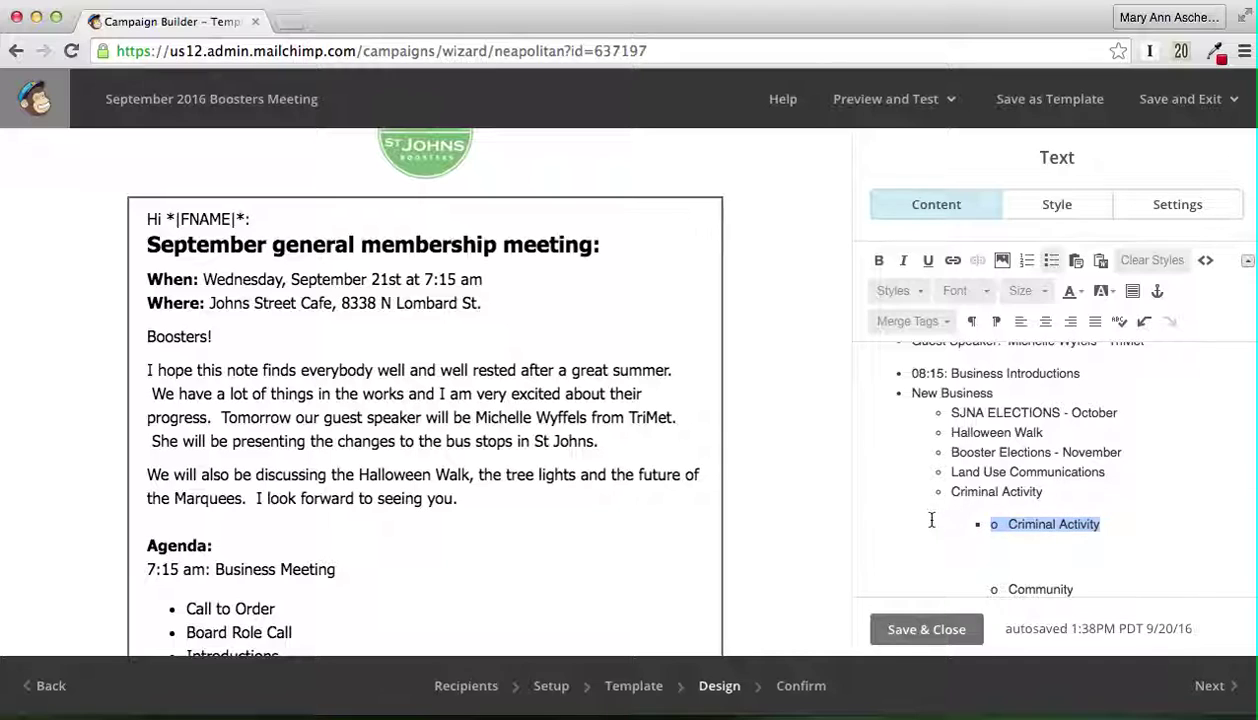
key(BackSpace)
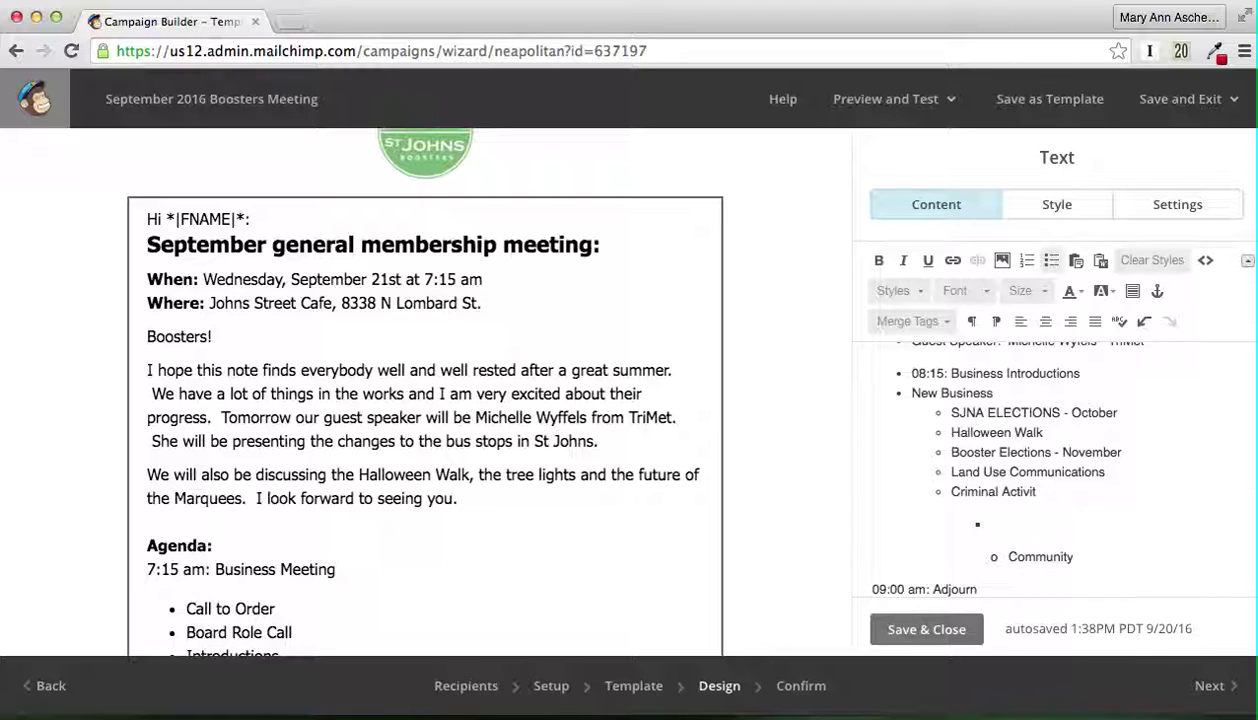
Step: Add a Community sub-bullet under Criminal Activity and remove the stray empty bullet and Community line
scroll(938, 542, down, 3)
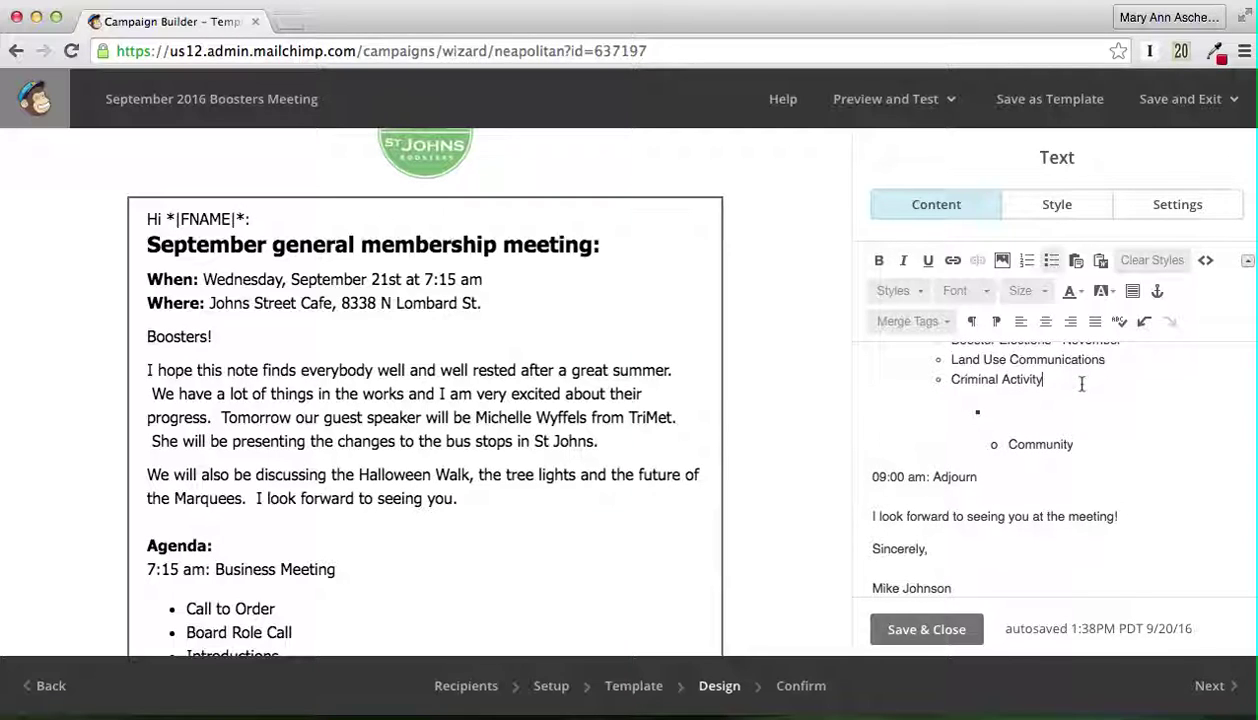
key(Return)
text(Community)
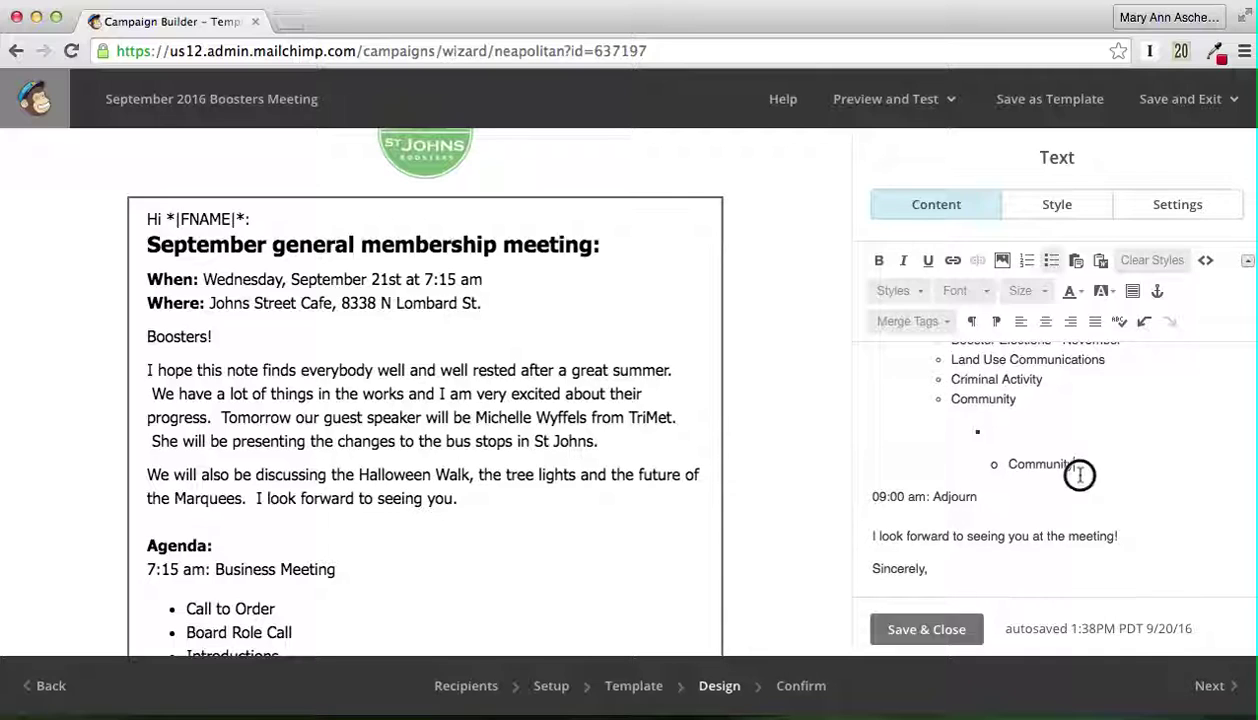
drag(1080, 475, 965, 427)
key(BackSpace)
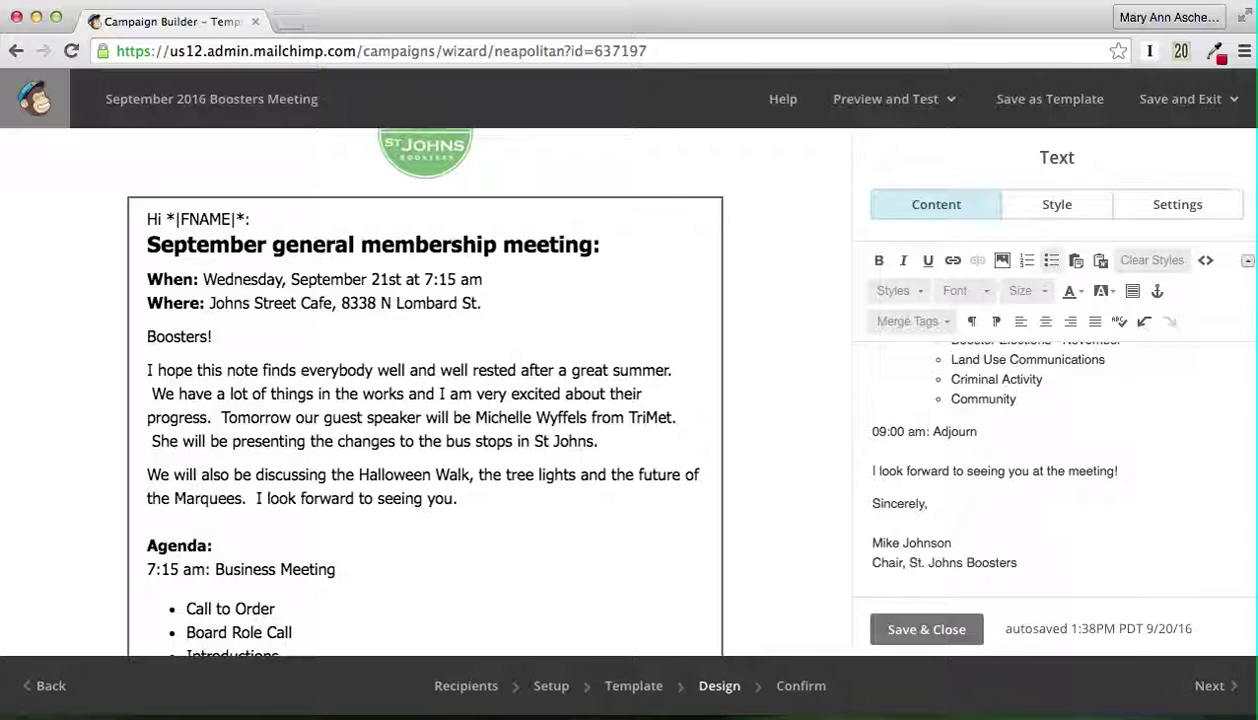
scroll(1020, 450, up, 10)
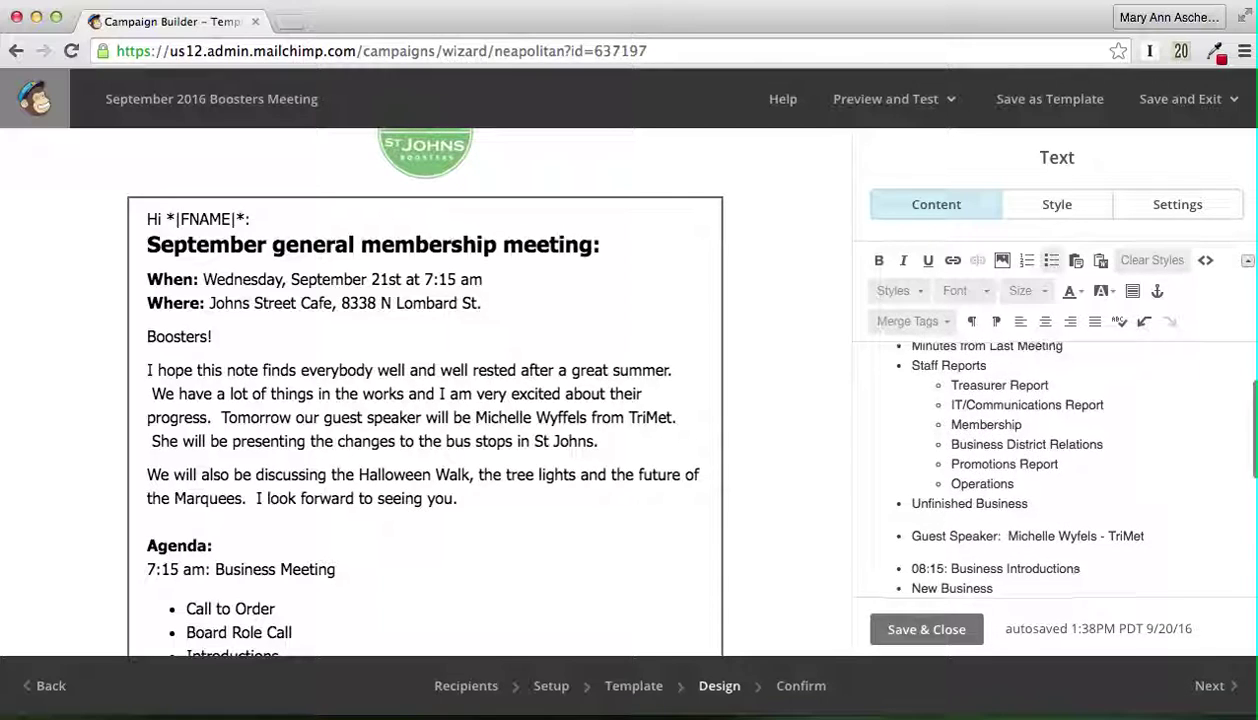
scroll(1020, 345, up, 3)
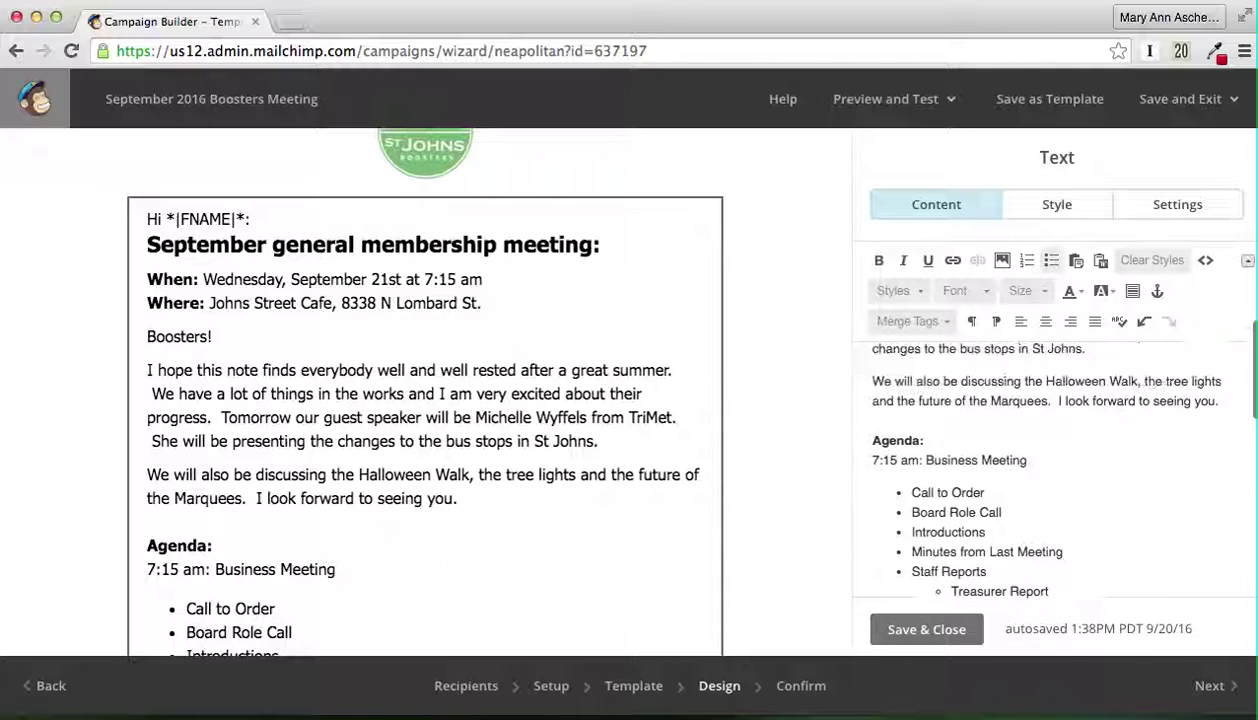
scroll(975, 580, down, 3)
scroll(975, 580, down, 5)
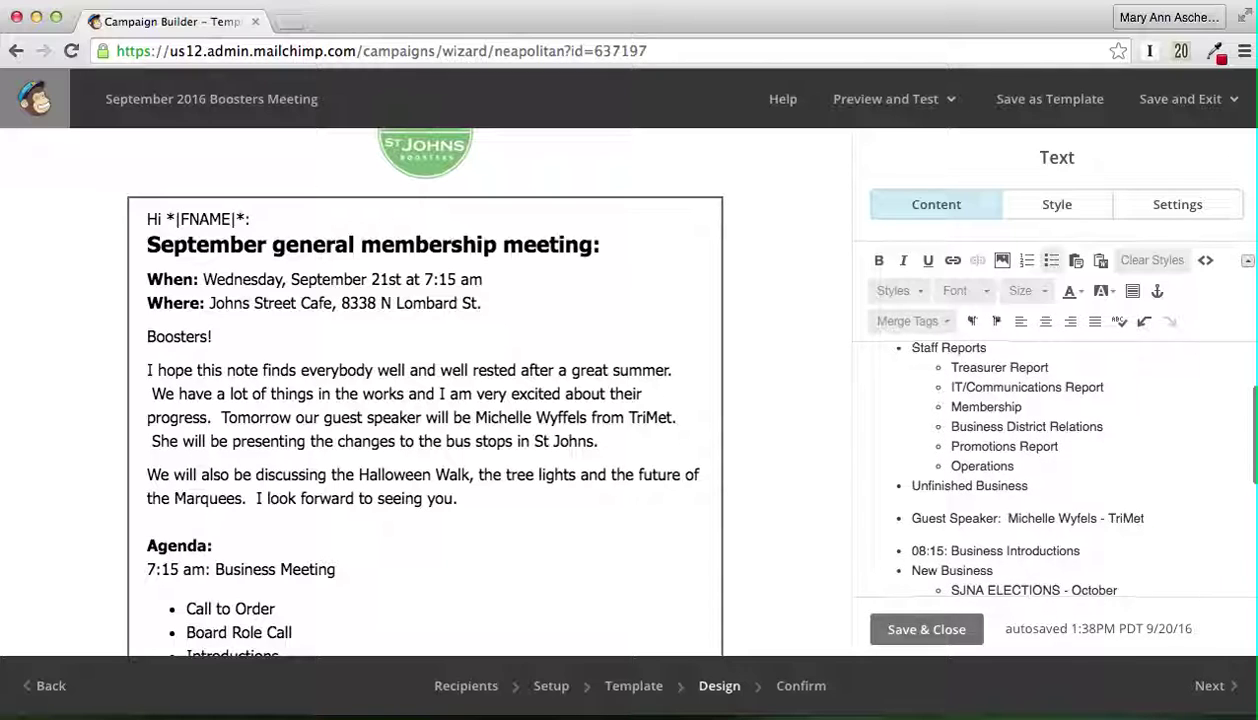
scroll(1050, 470, down, 1)
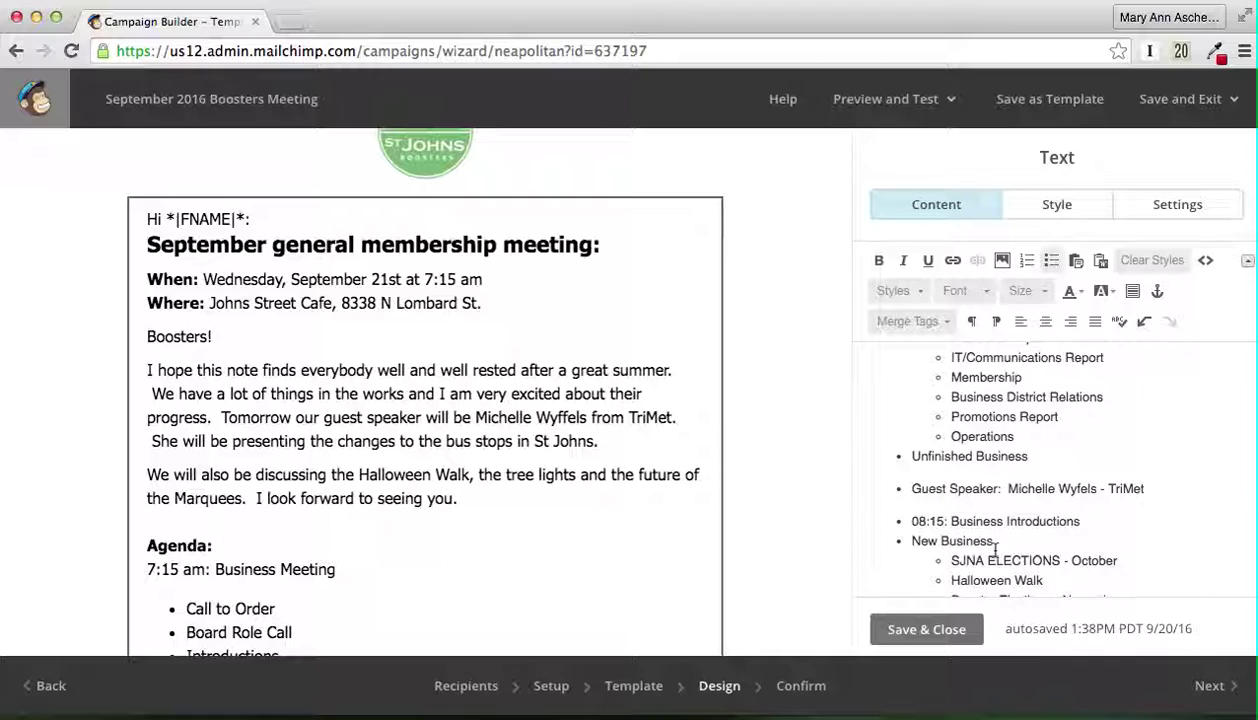
scroll(995, 548, down, 5)
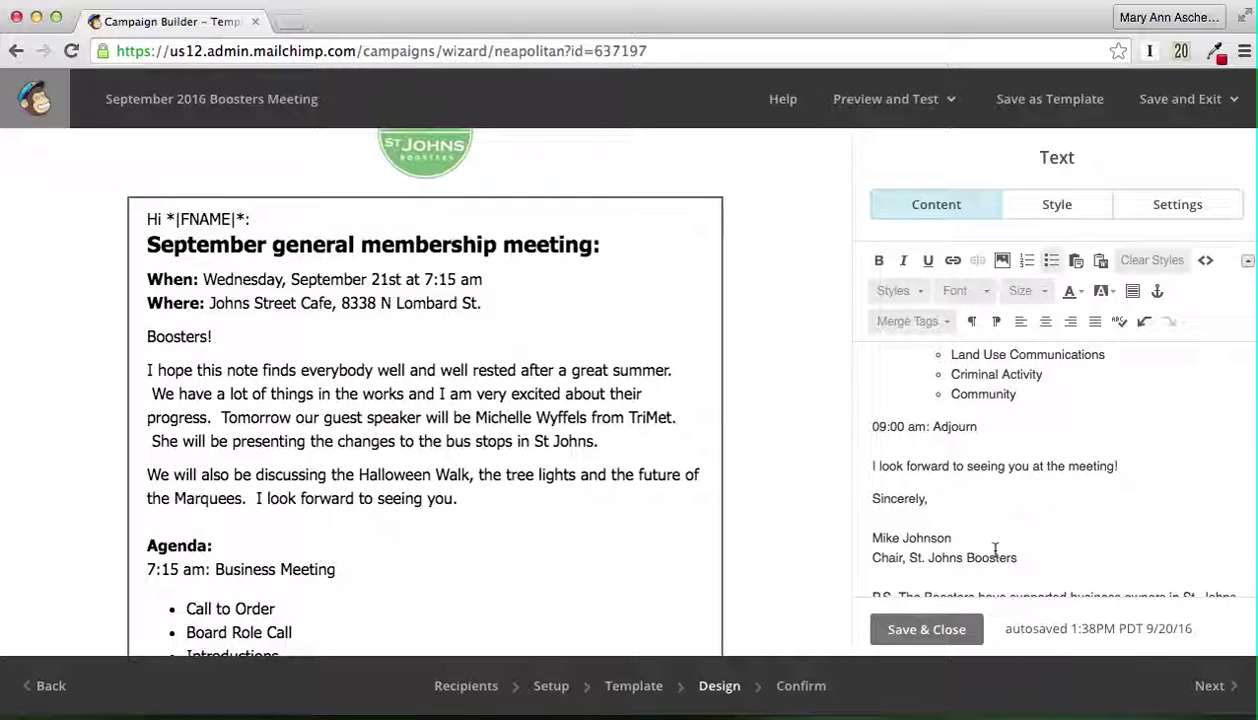
scroll(995, 549, down, 2)
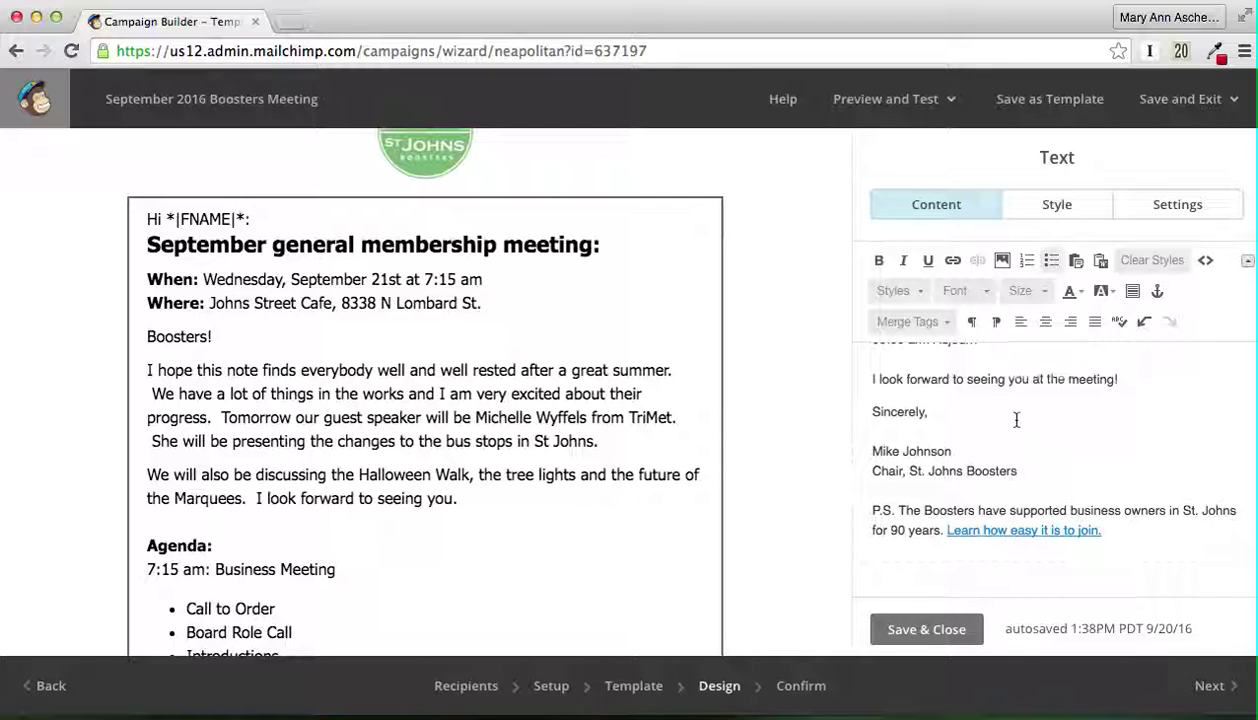
scroll(1016, 419, up, 15)
scroll(1016, 419, up, 5)
scroll(1016, 419, down, 3)
scroll(1016, 419, down, 3)
scroll(1016, 419, down, 10)
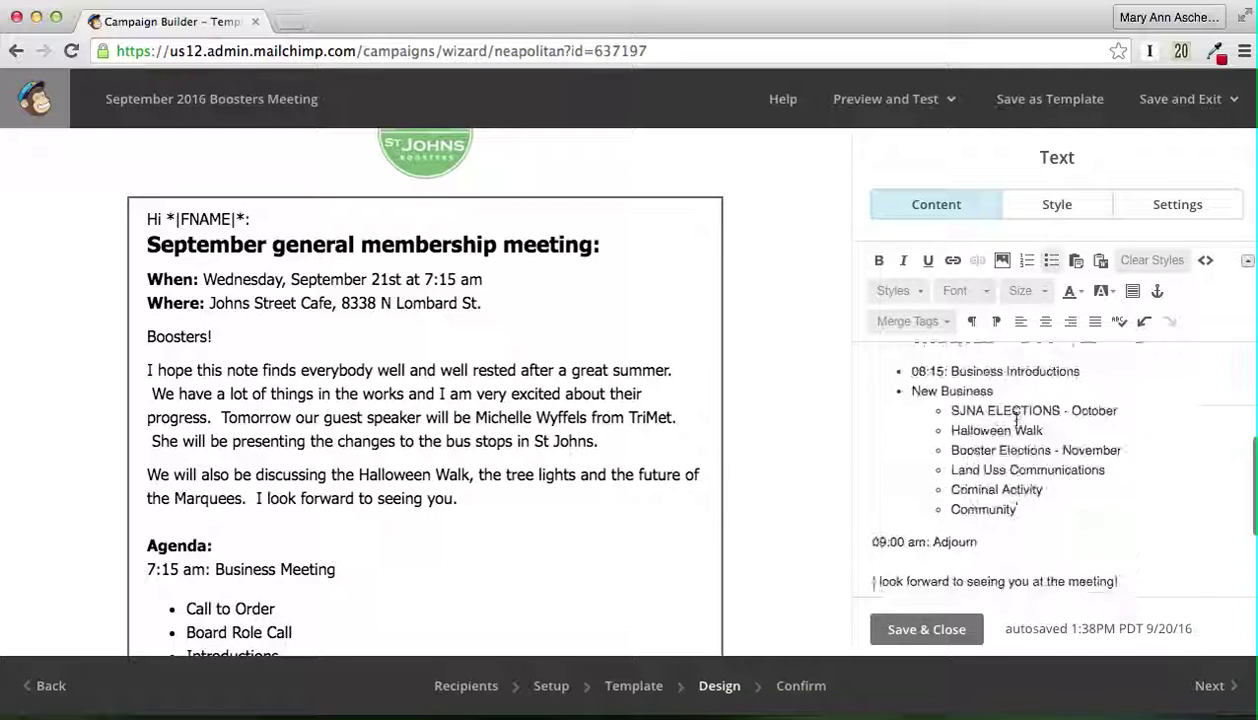
Step: Save & Close the text block and look over the updated September email in the preview
click(910, 630)
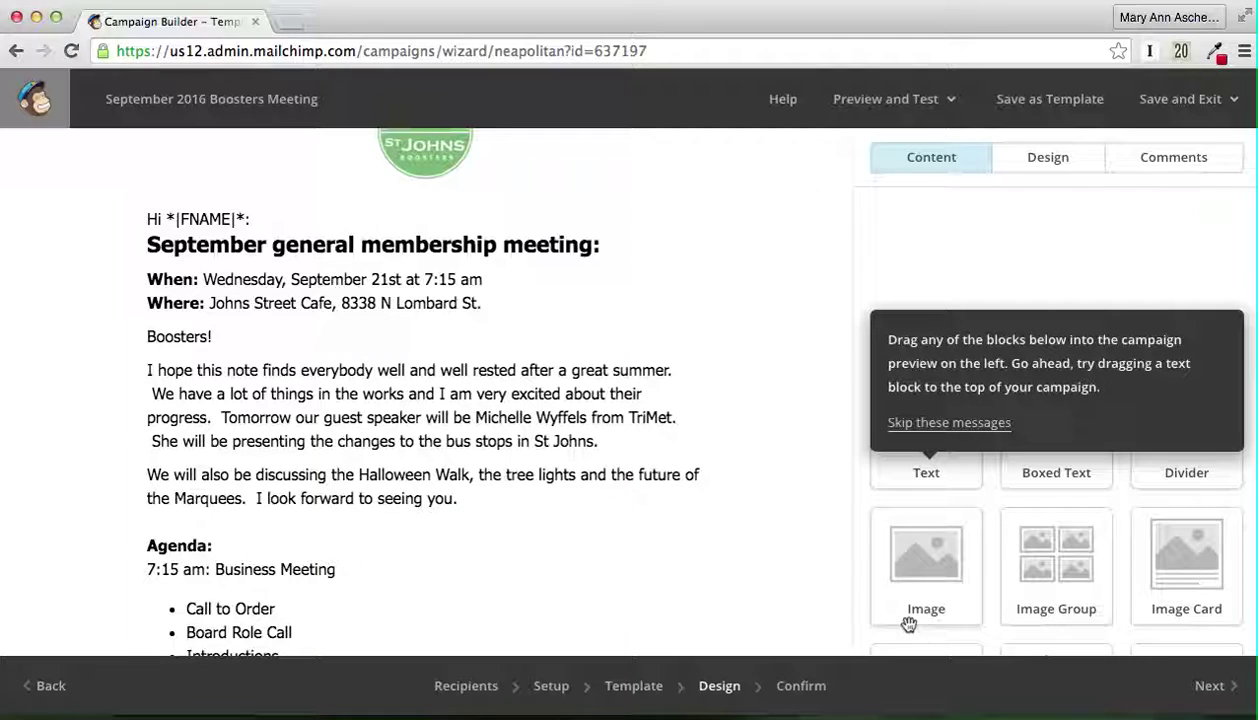
mouse_move(628, 290)
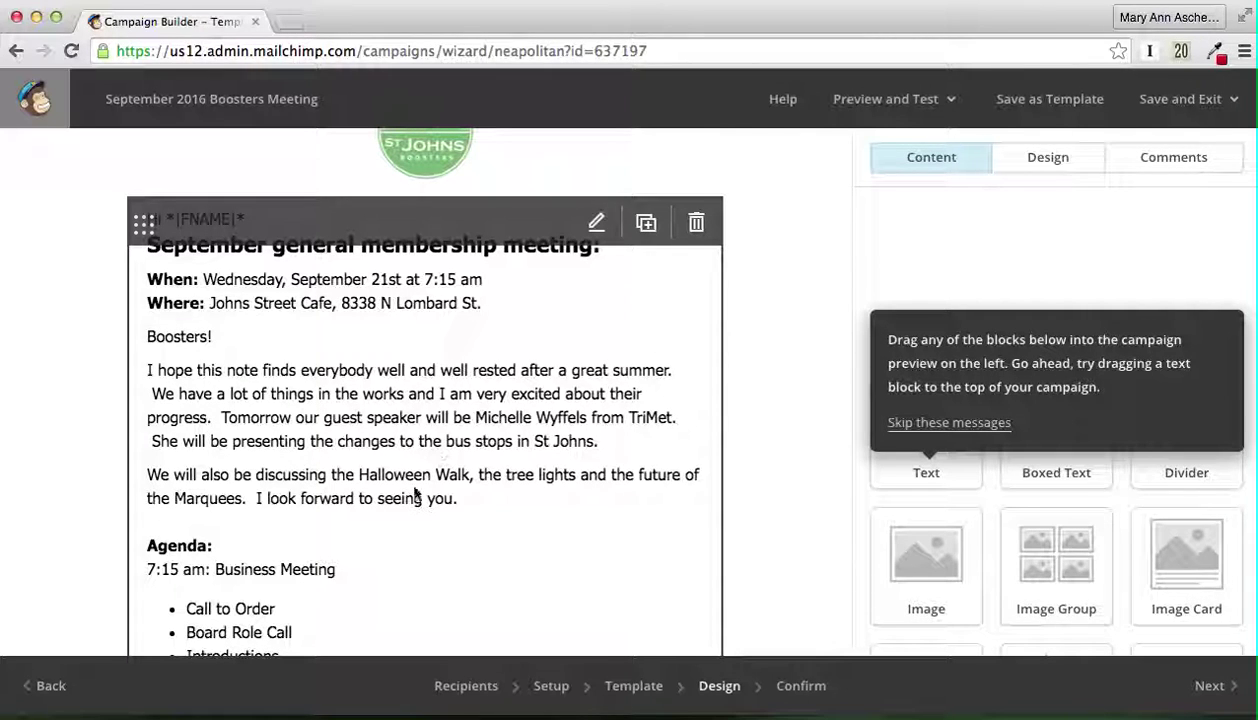
scroll(535, 494, down, 5)
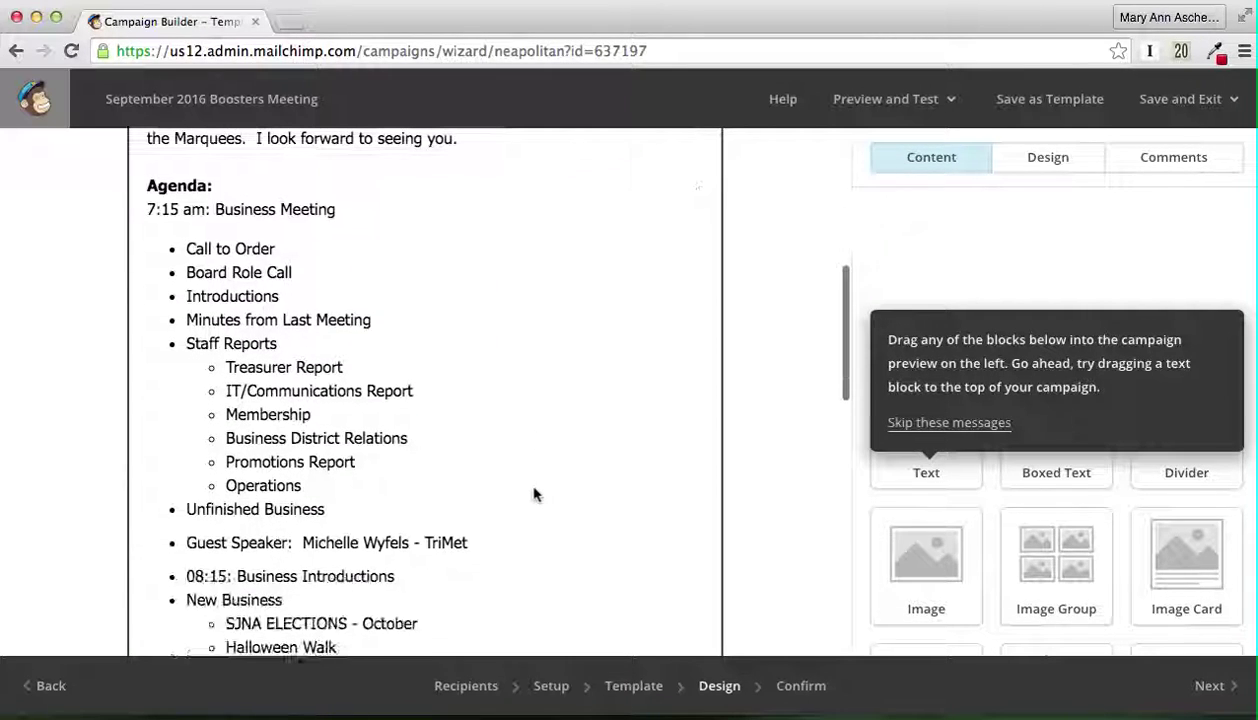
scroll(535, 494, down, 4)
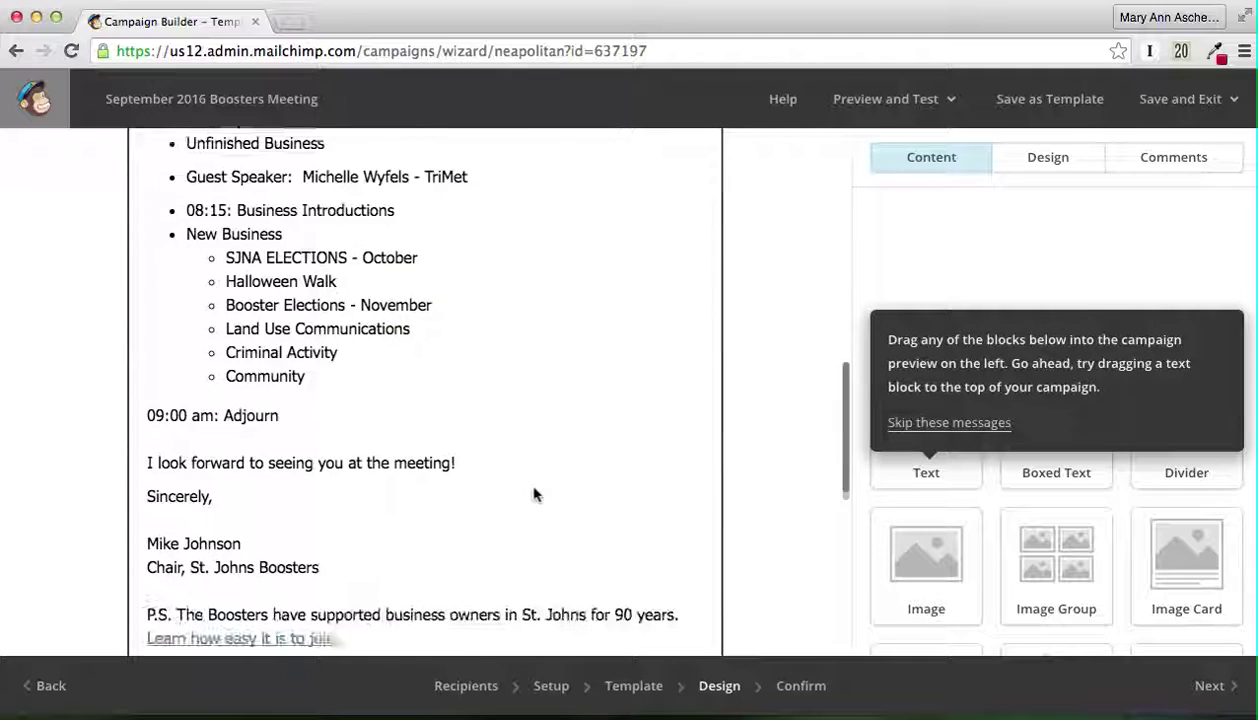
scroll(535, 494, up, 4)
scroll(535, 494, down, 3)
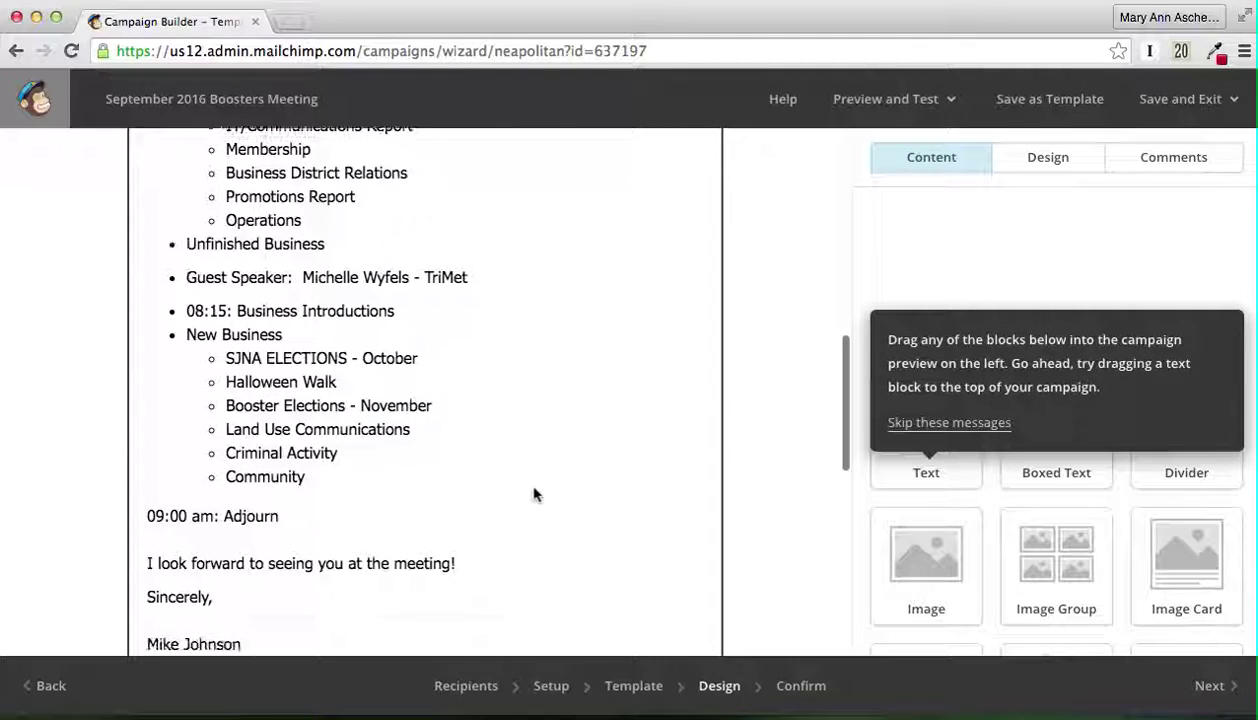
scroll(535, 494, up, 5)
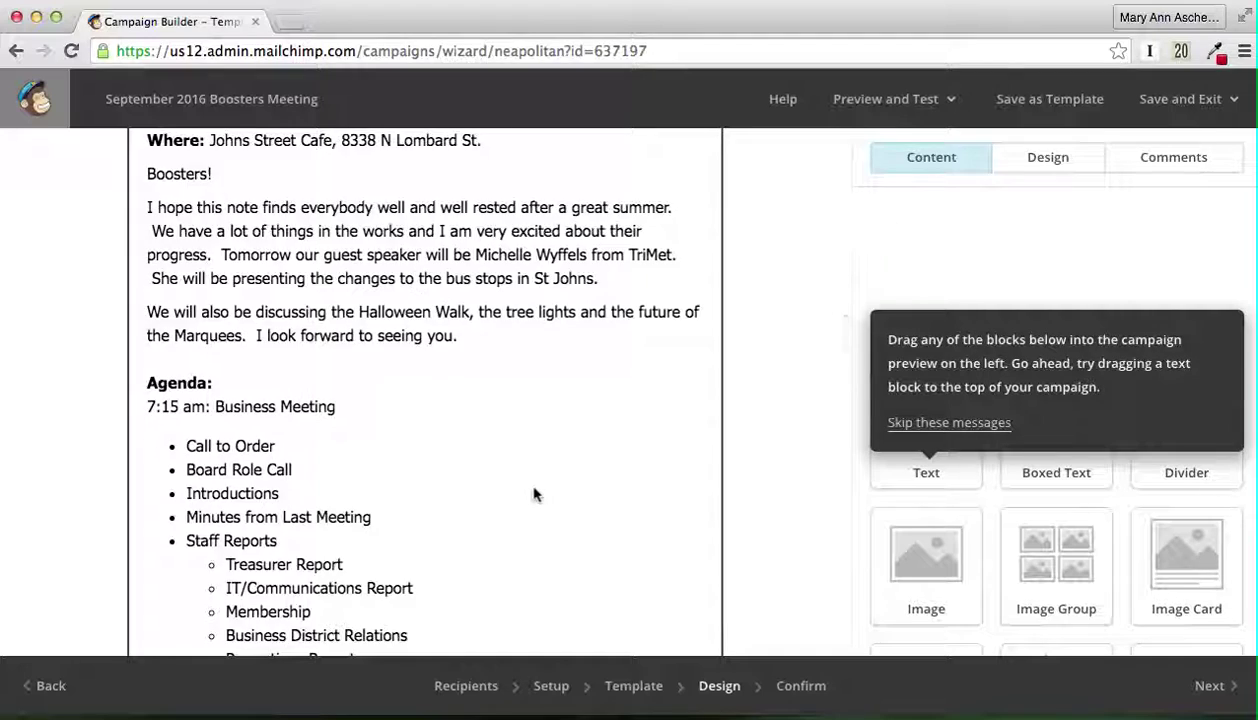
scroll(535, 494, up, 3)
scroll(535, 494, down, 1)
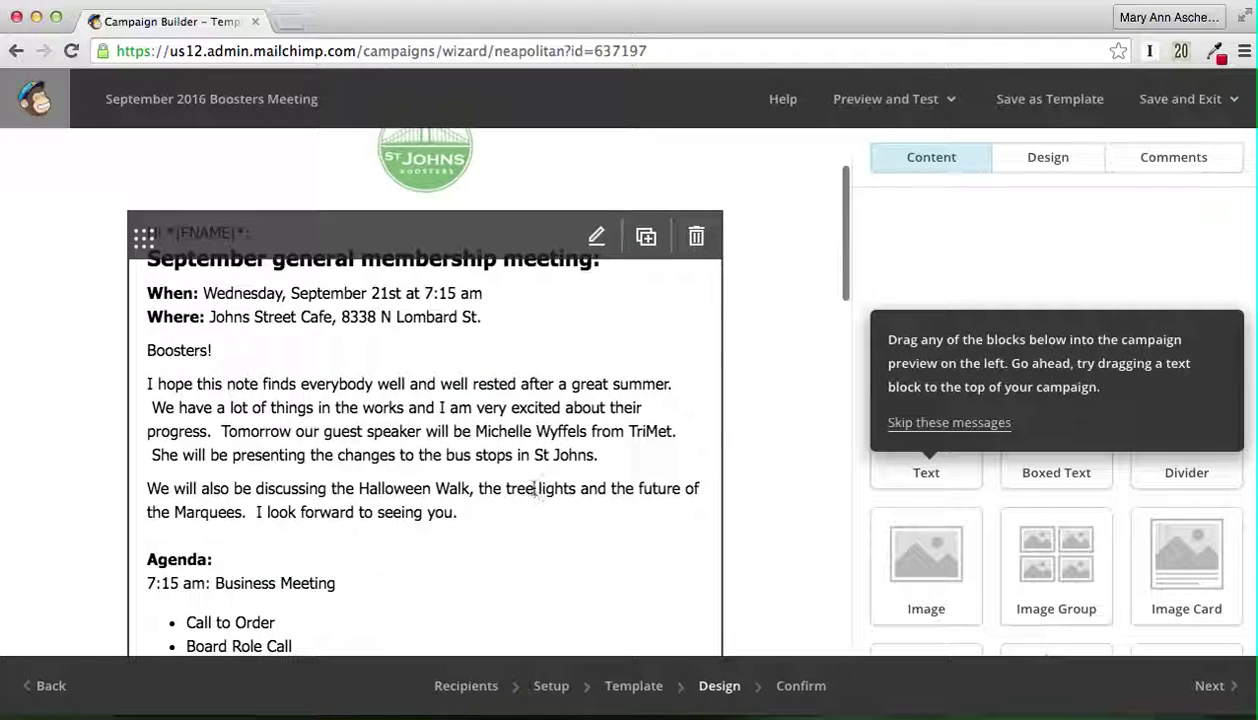
Step: Review the Confirm checklist and send the campaign now to the 136 St. Johns Boosters subscribers
click(1212, 684)
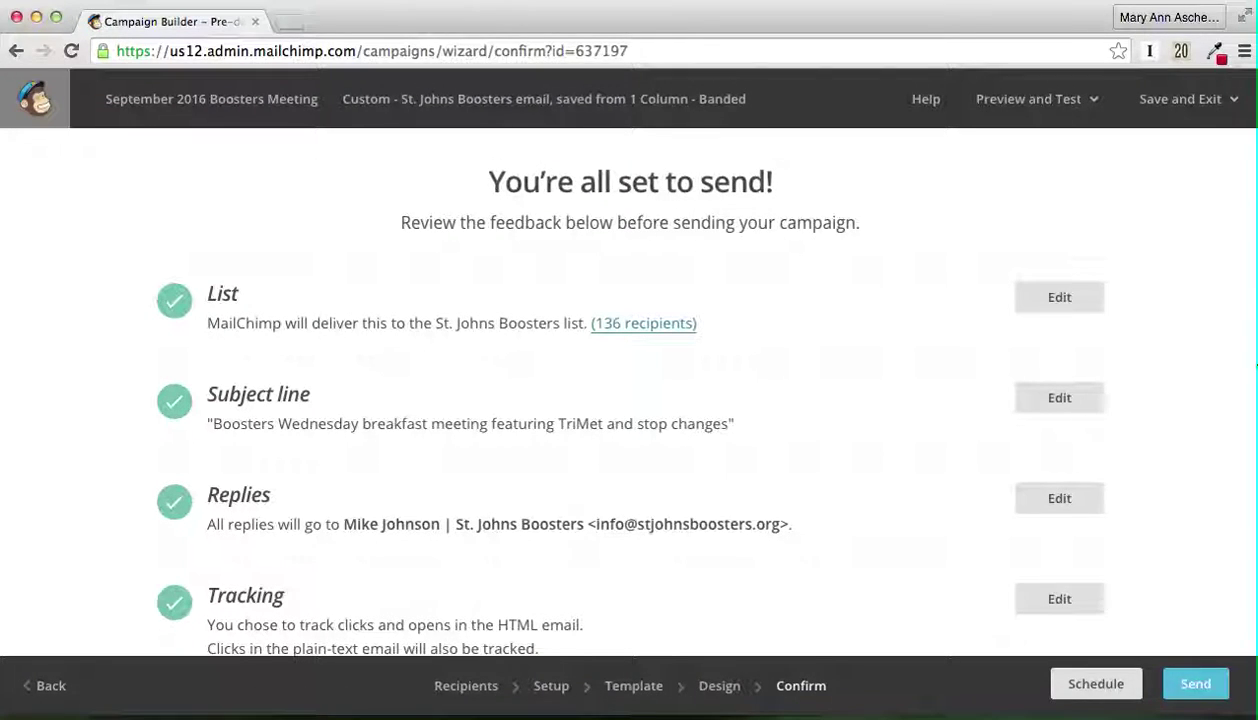
scroll(1208, 389, down, 5)
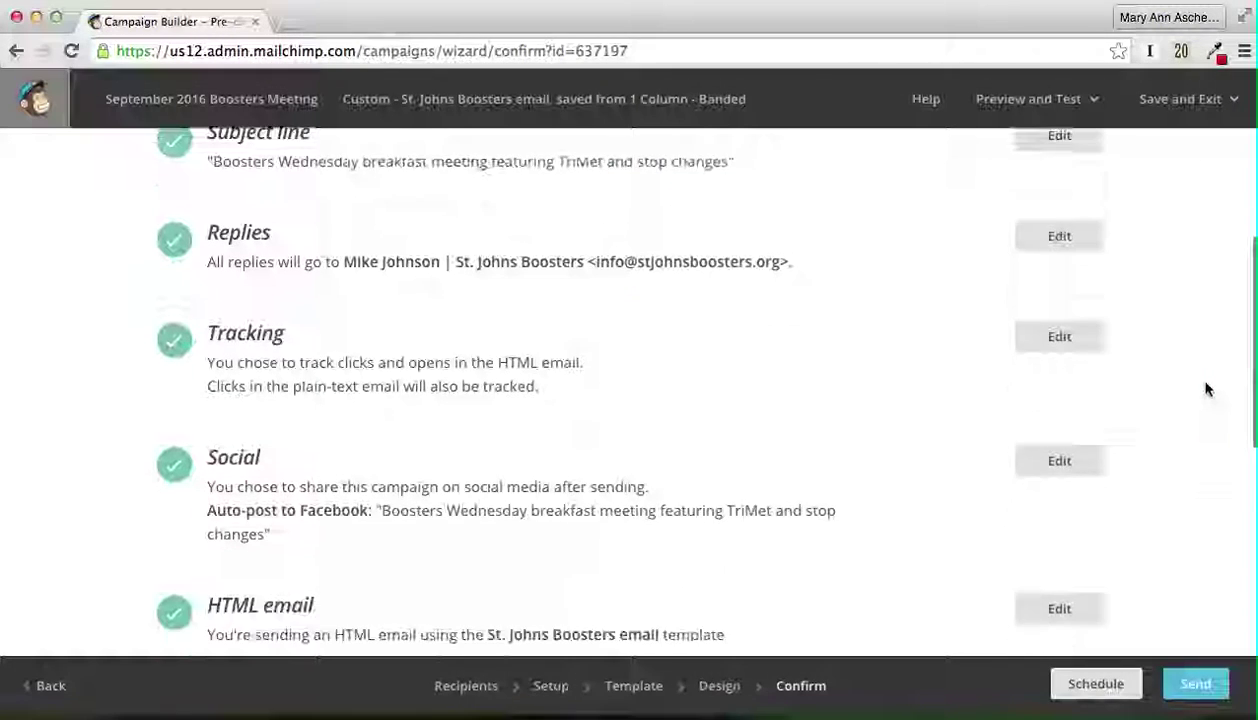
scroll(1208, 389, down, 4)
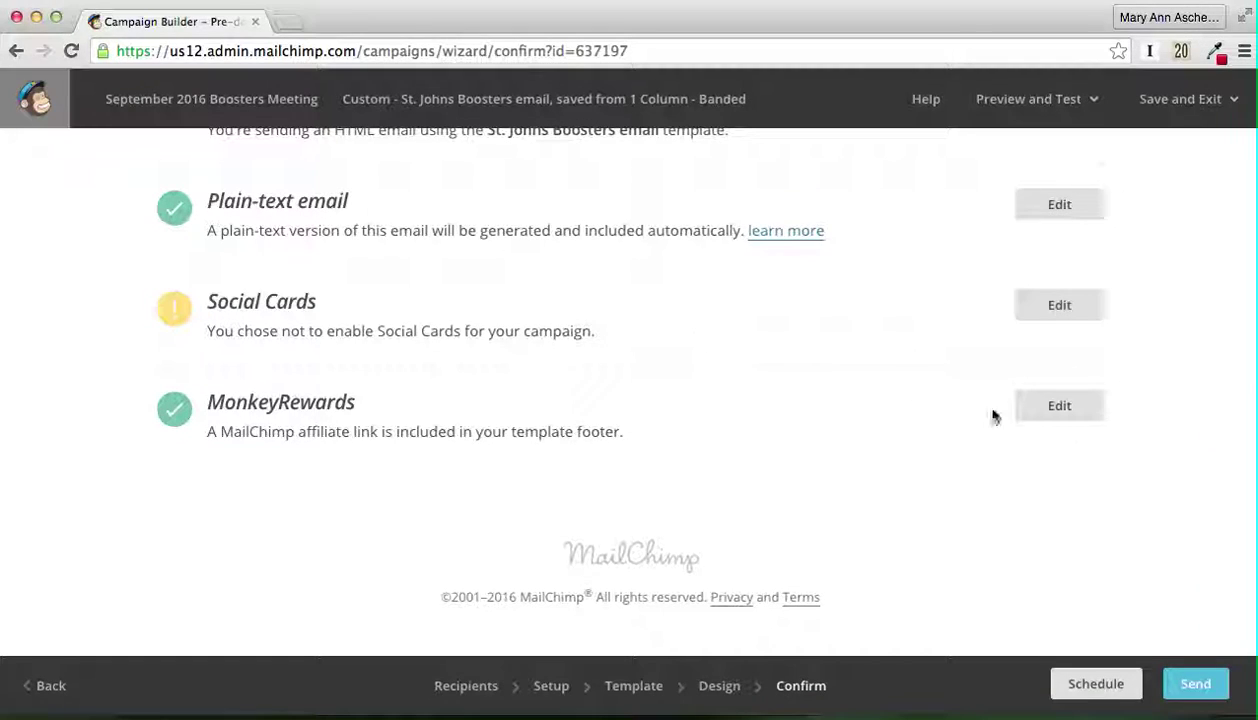
scroll(1163, 402, up, 9)
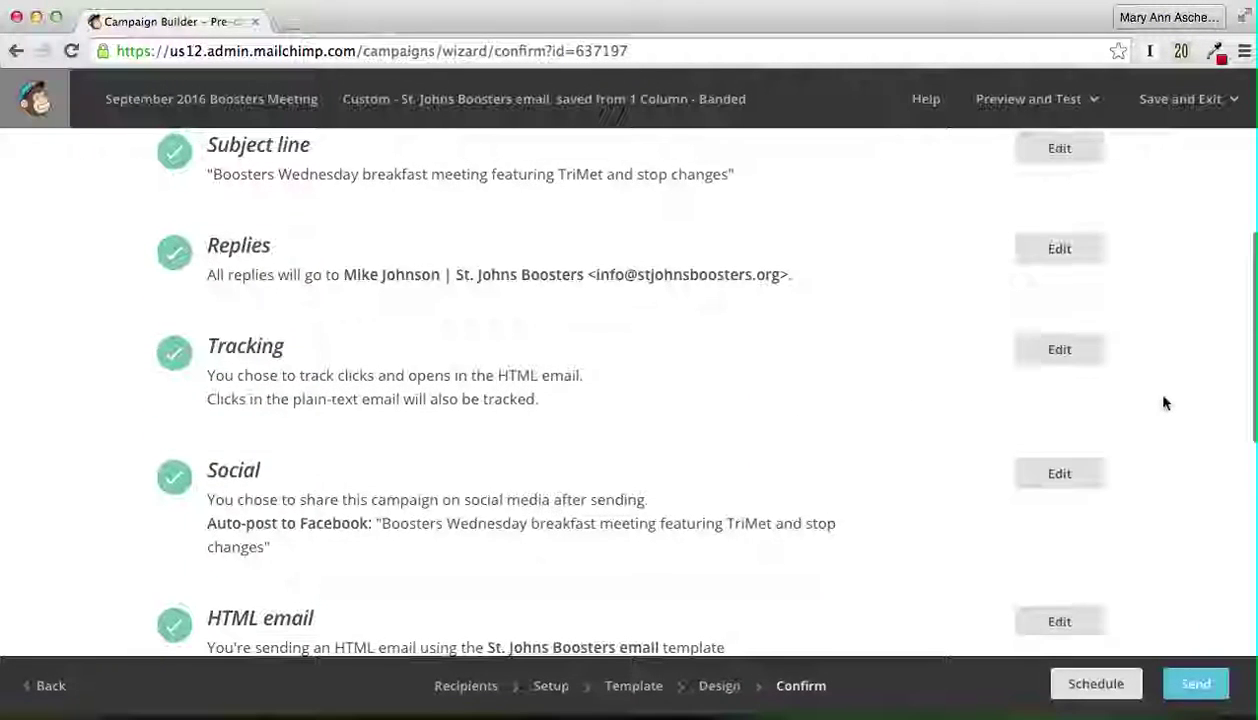
scroll(1163, 400, down, 2)
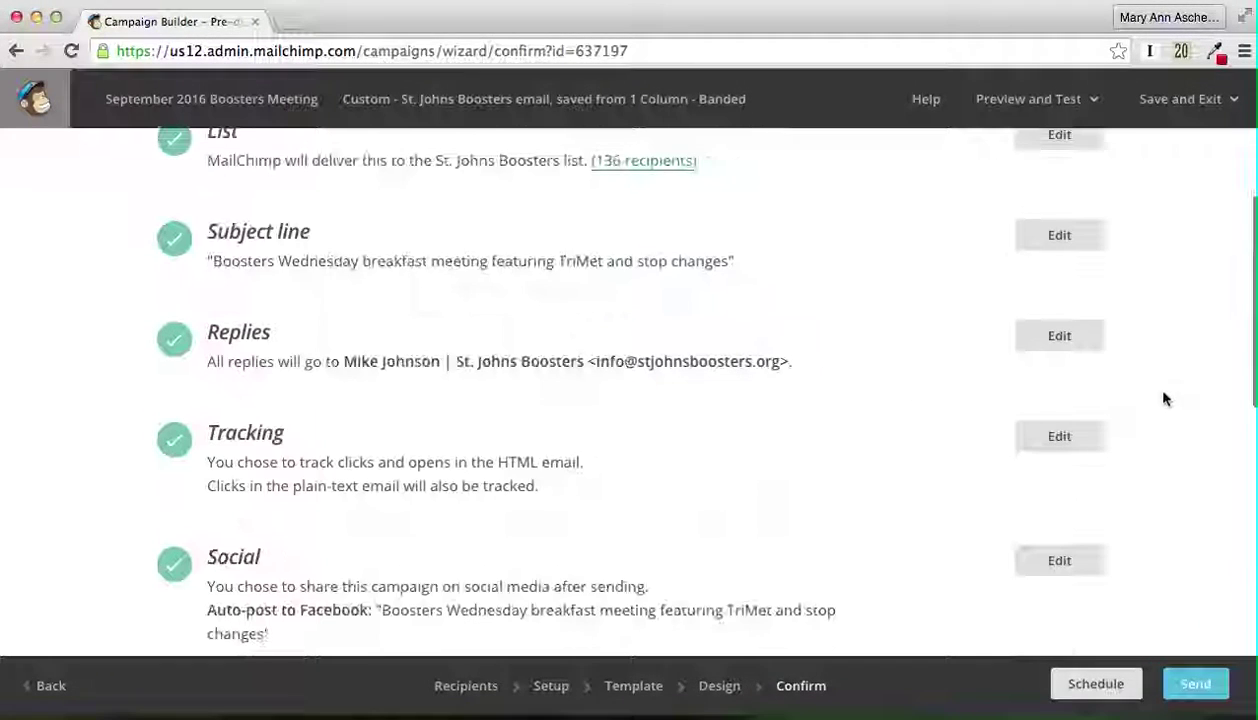
click(1192, 682)
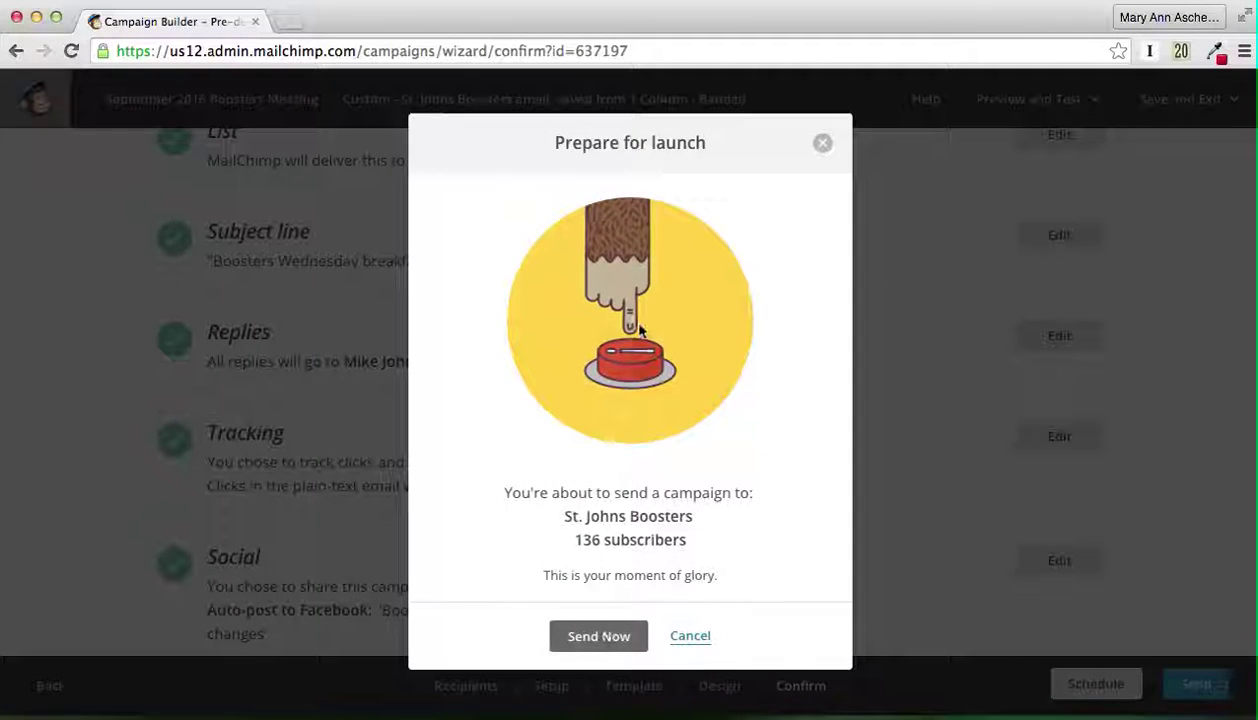
click(595, 638)
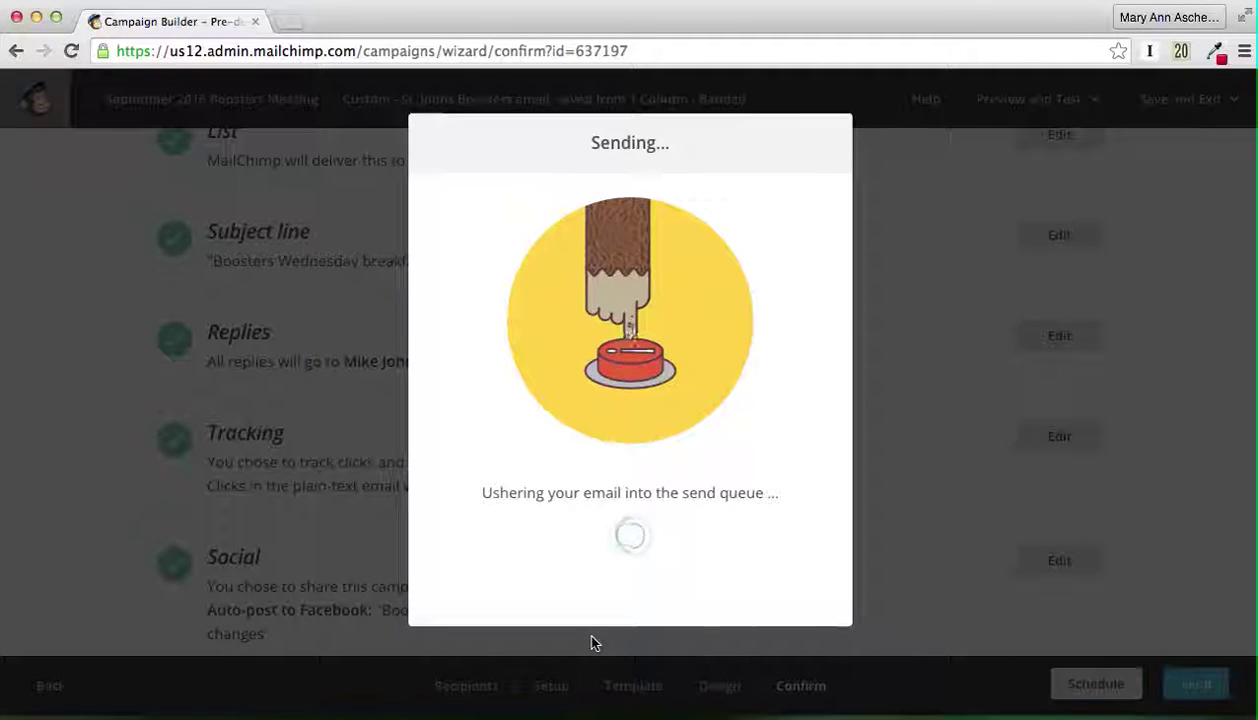